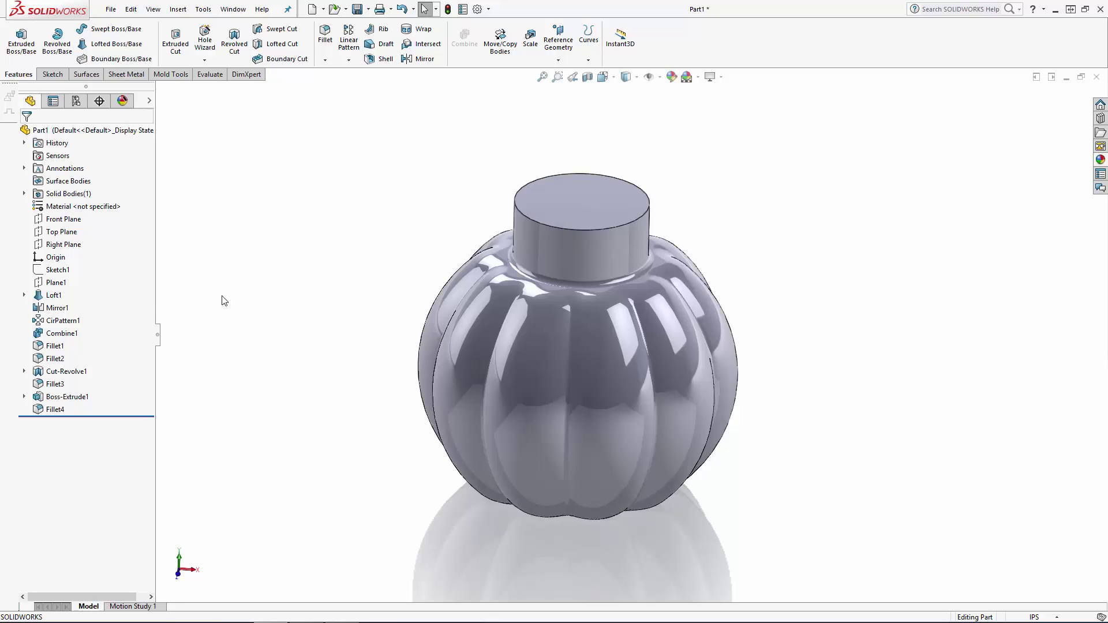
Show Sketch2, the side profile sketch used by Loft1.
click(24, 295)
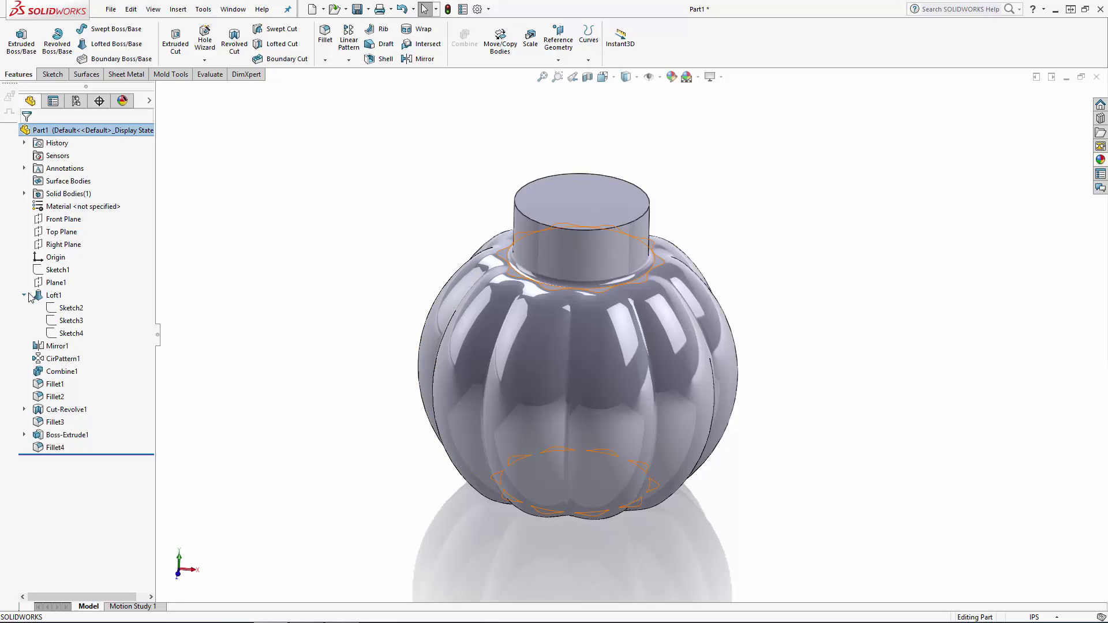
click(71, 309)
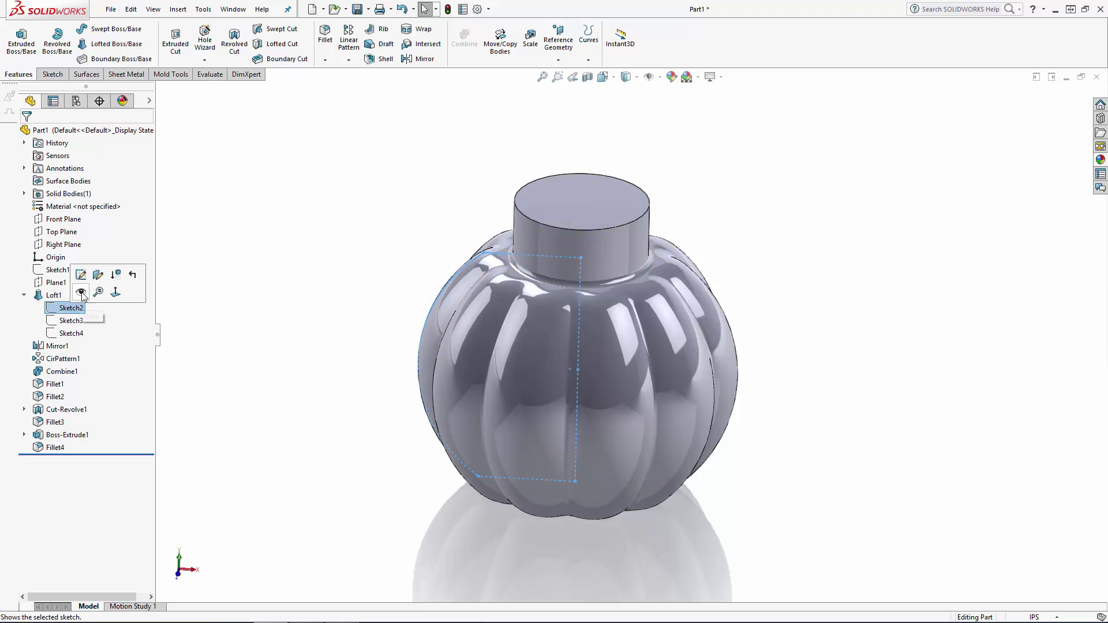
click(82, 293)
Start a sketch on the Front Plane in front view and hide the bottle's solid body.
click(86, 218)
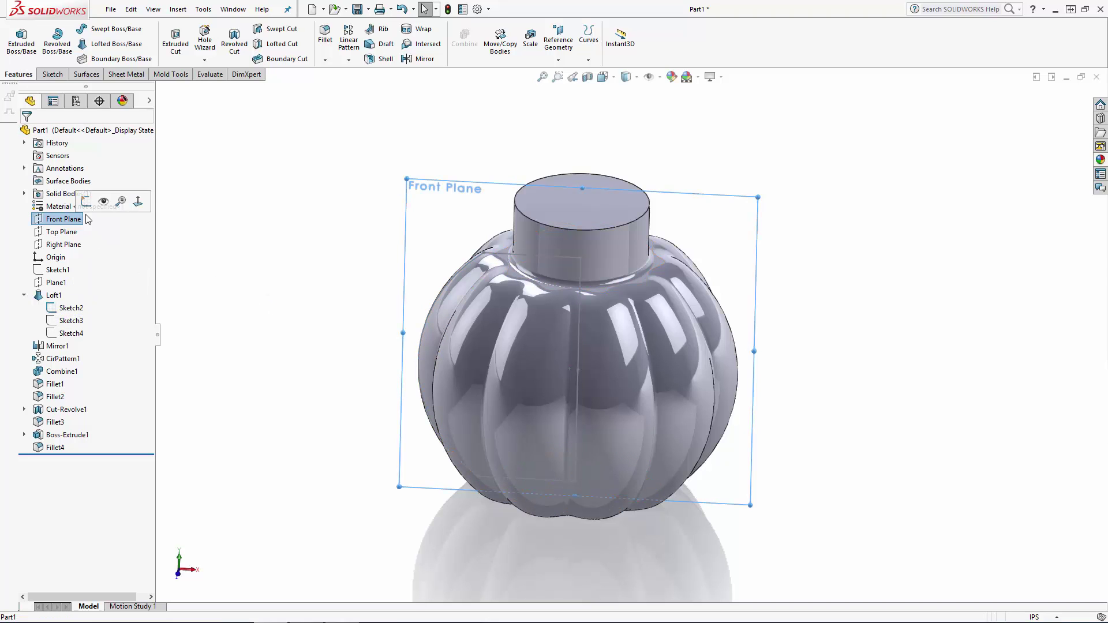
click(85, 201)
click(603, 76)
click(618, 115)
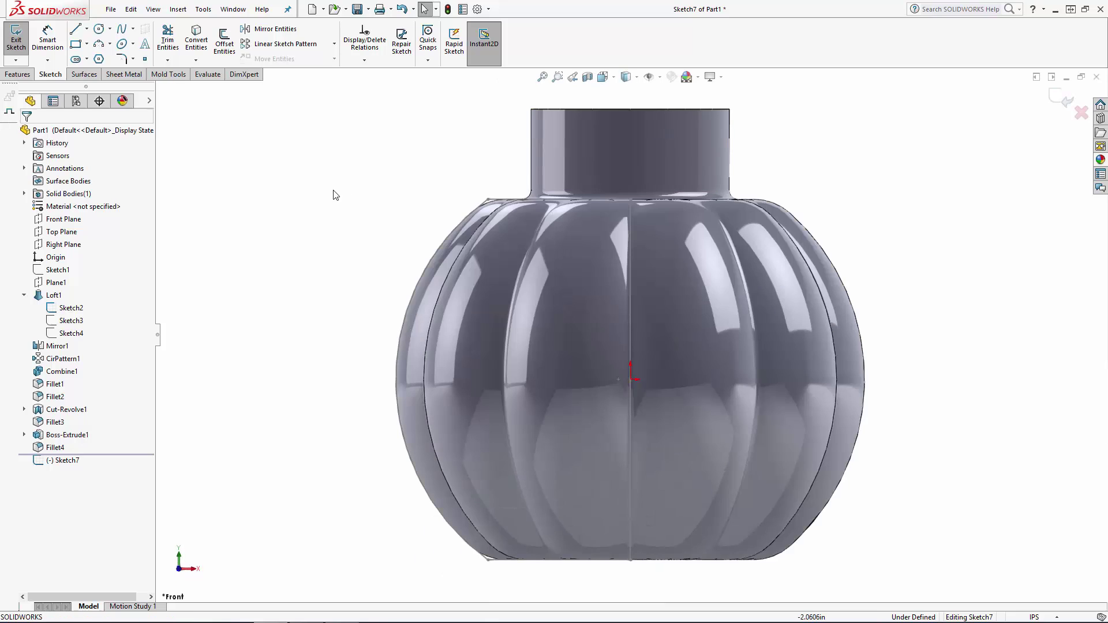
click(24, 193)
click(66, 206)
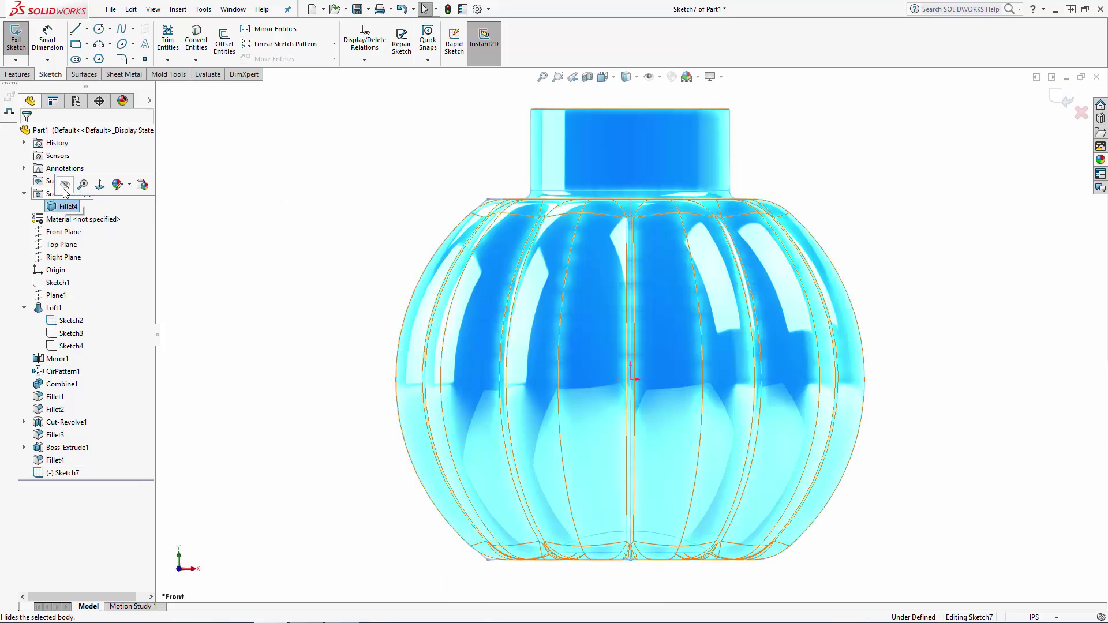
click(64, 187)
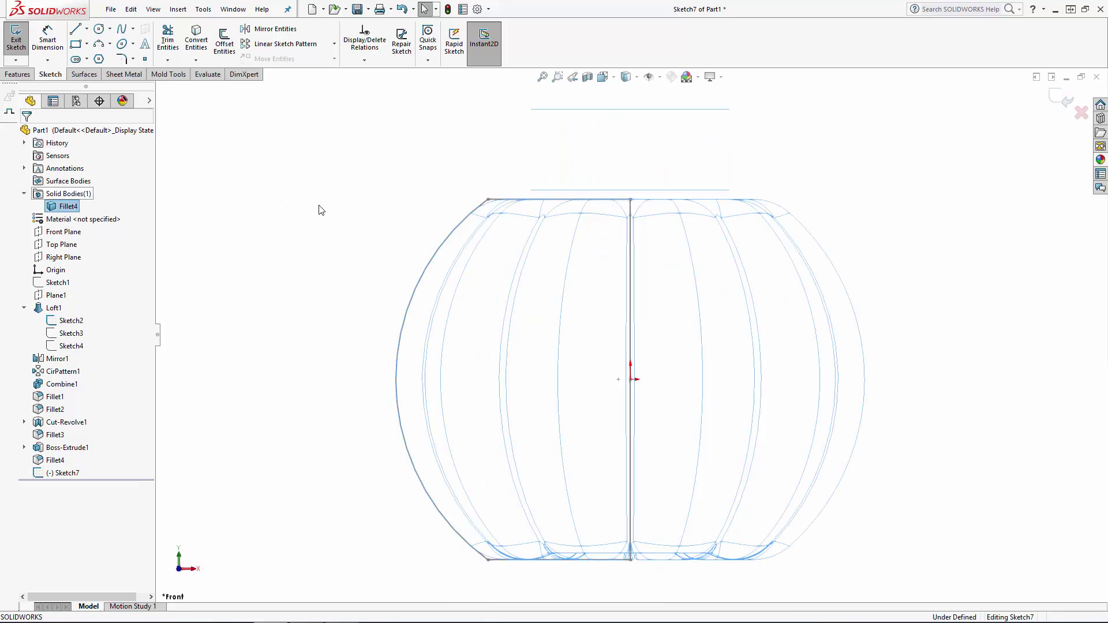
Offset the whole Sketch2 profile chain outward by 0.005 in.
click(225, 42)
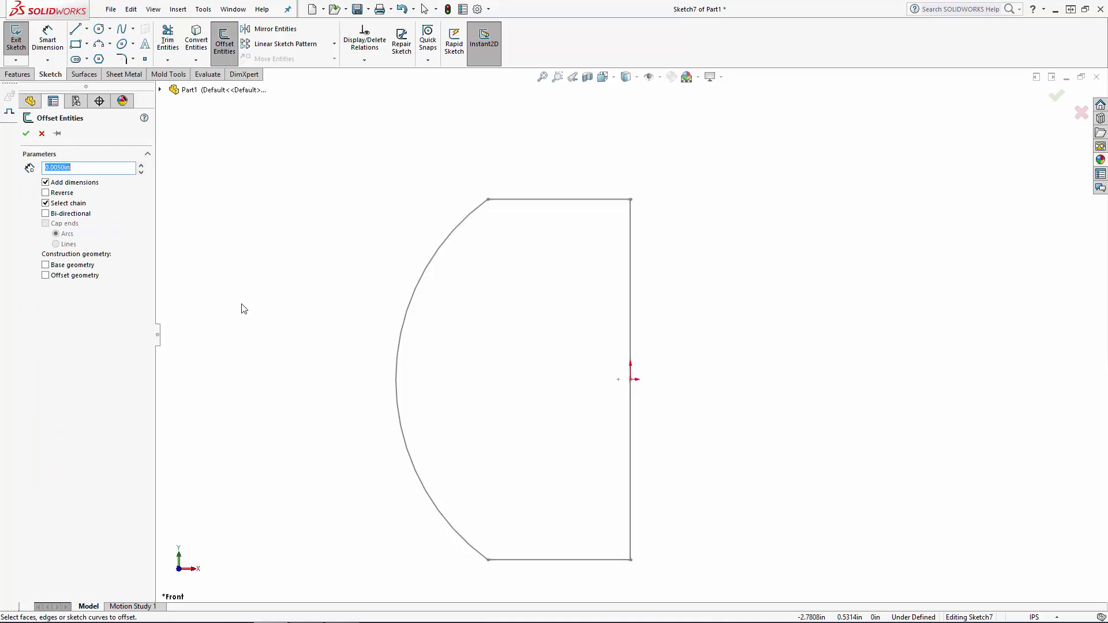
click(465, 237)
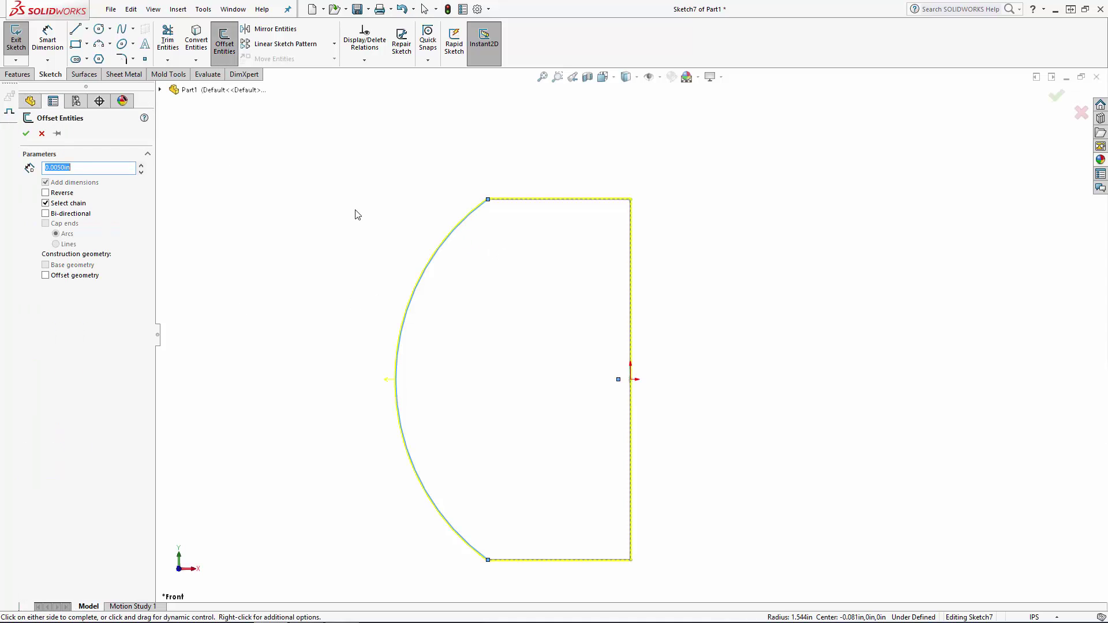
scroll(522, 221, down, 10)
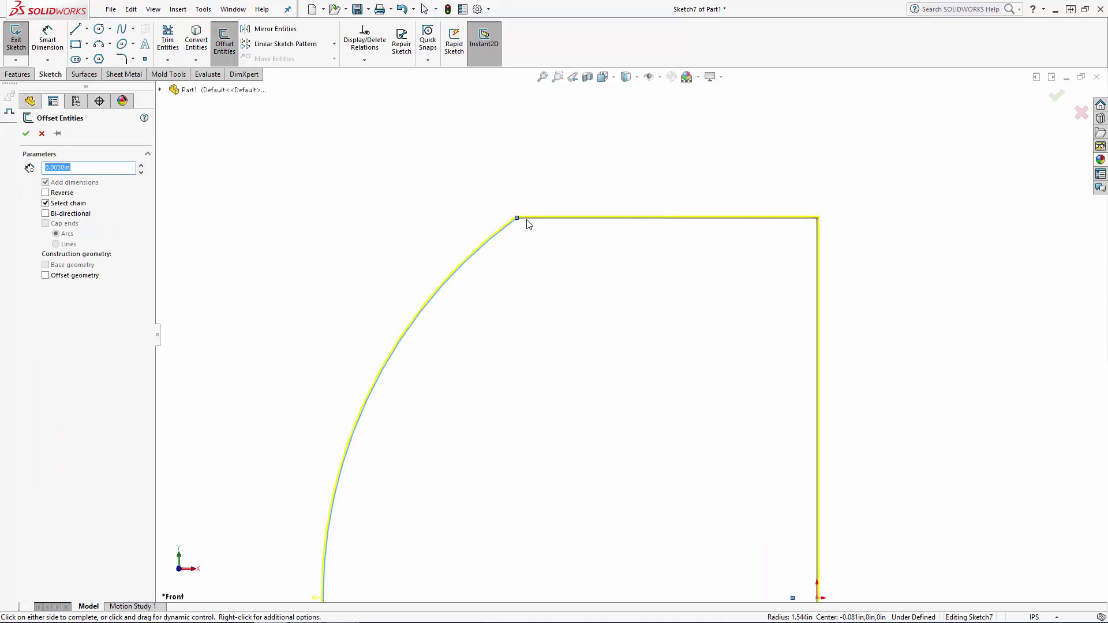
click(379, 180)
key(f)
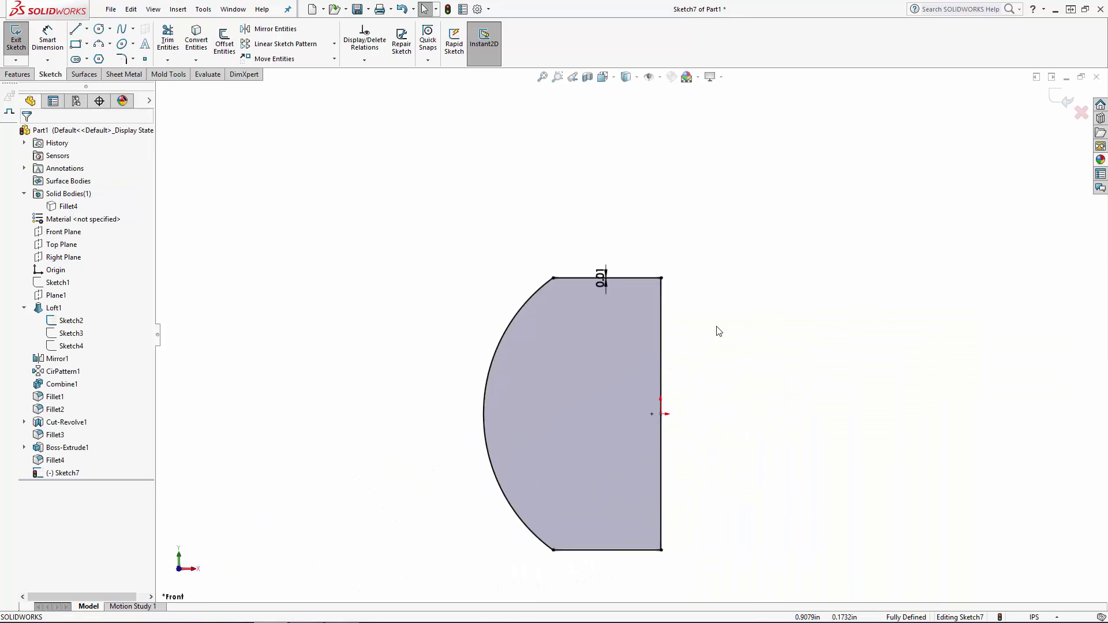
Convert the three straight lines of the offset profile to construction geometry and exit the sketch.
drag(705, 236, 617, 584)
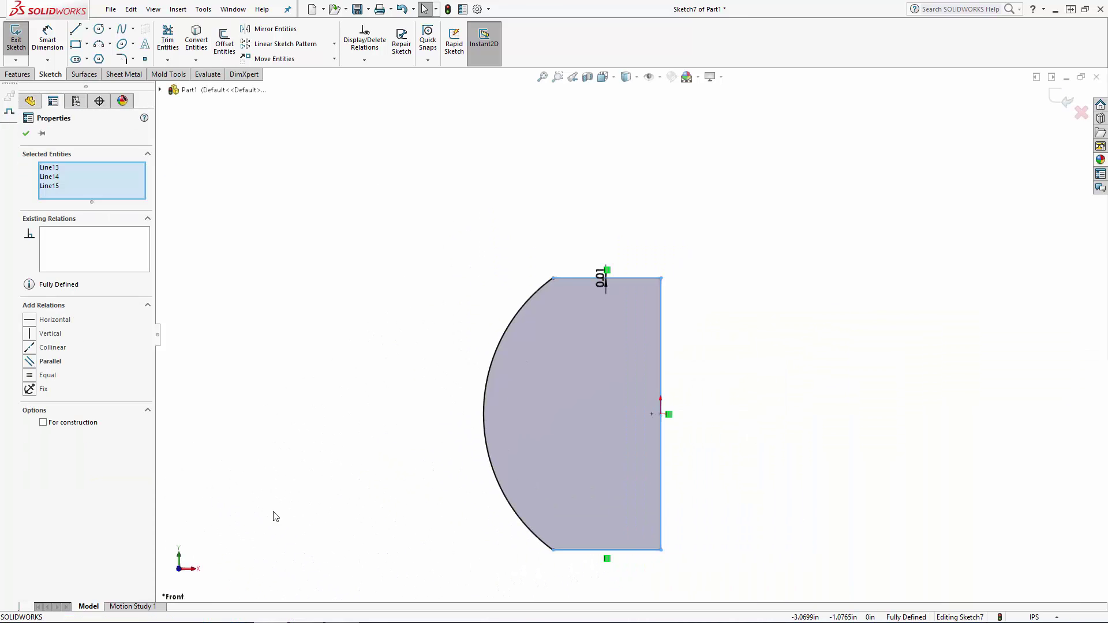
click(44, 423)
click(906, 217)
click(1062, 99)
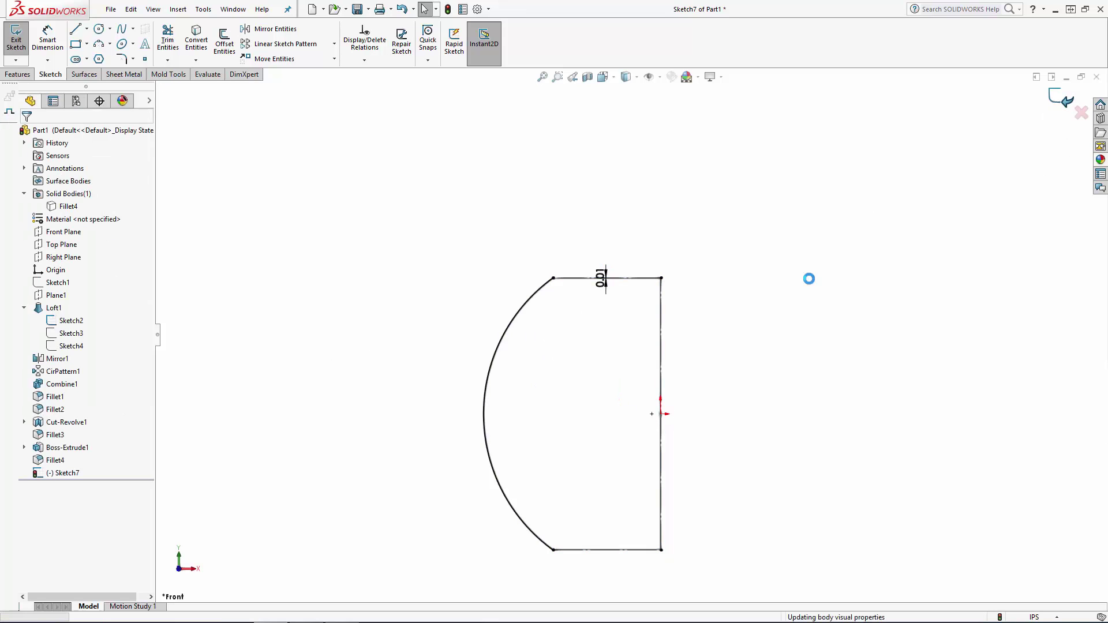
Revolve the offset arc 180 degrees as a surface about Sketch2's vertical line, and hide Sketch2.
scroll(687, 342, up, 3)
middle_drag(687, 340, 644, 434)
scroll(692, 344, down, 2)
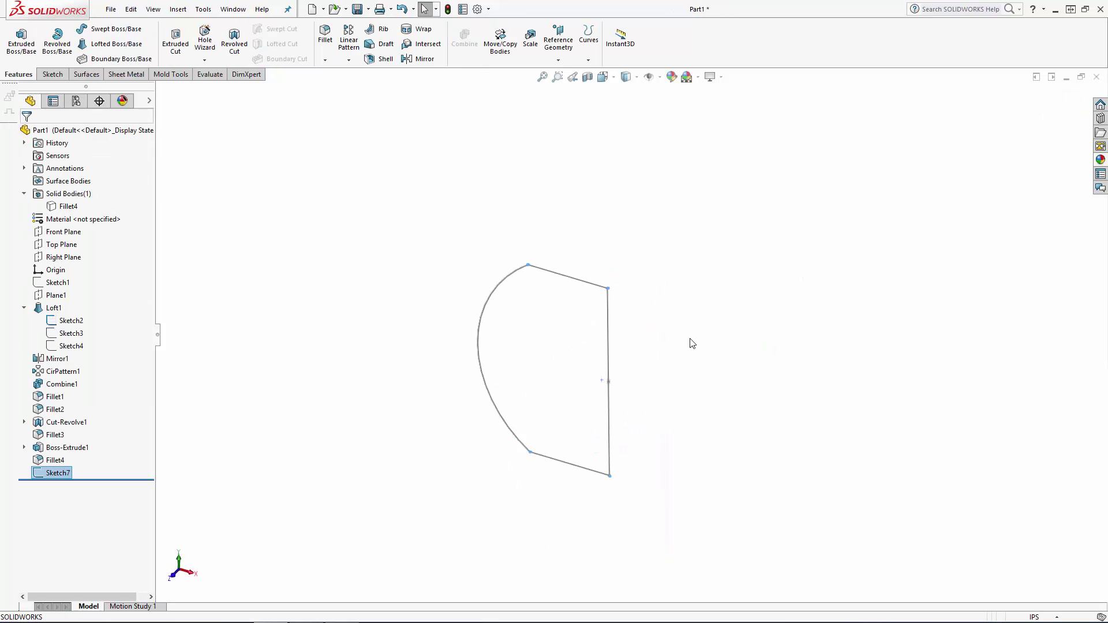
click(88, 74)
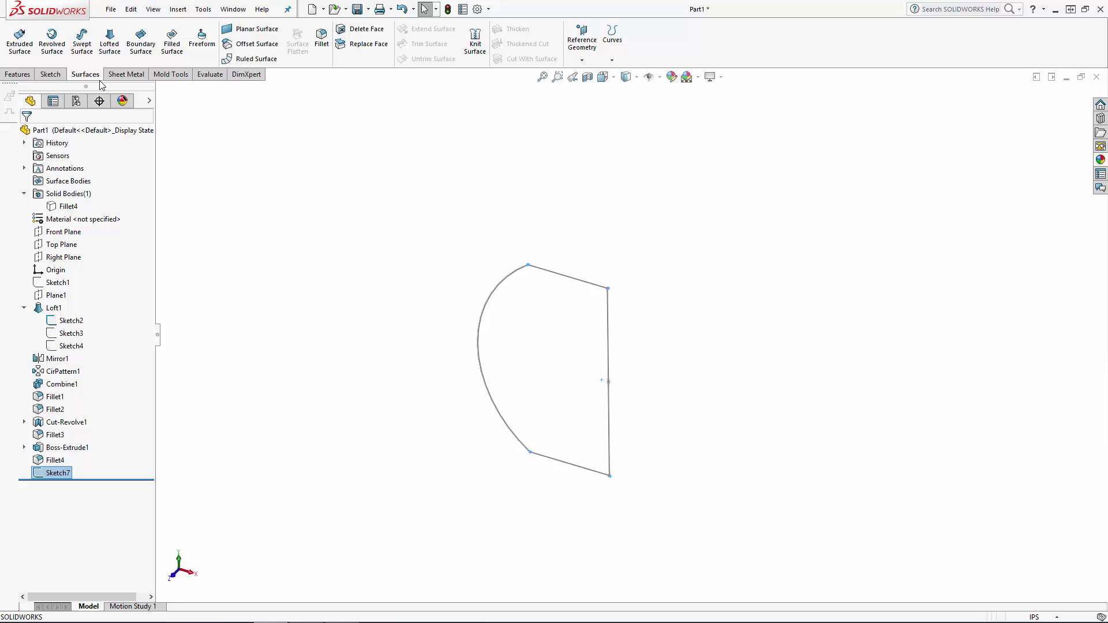
click(51, 45)
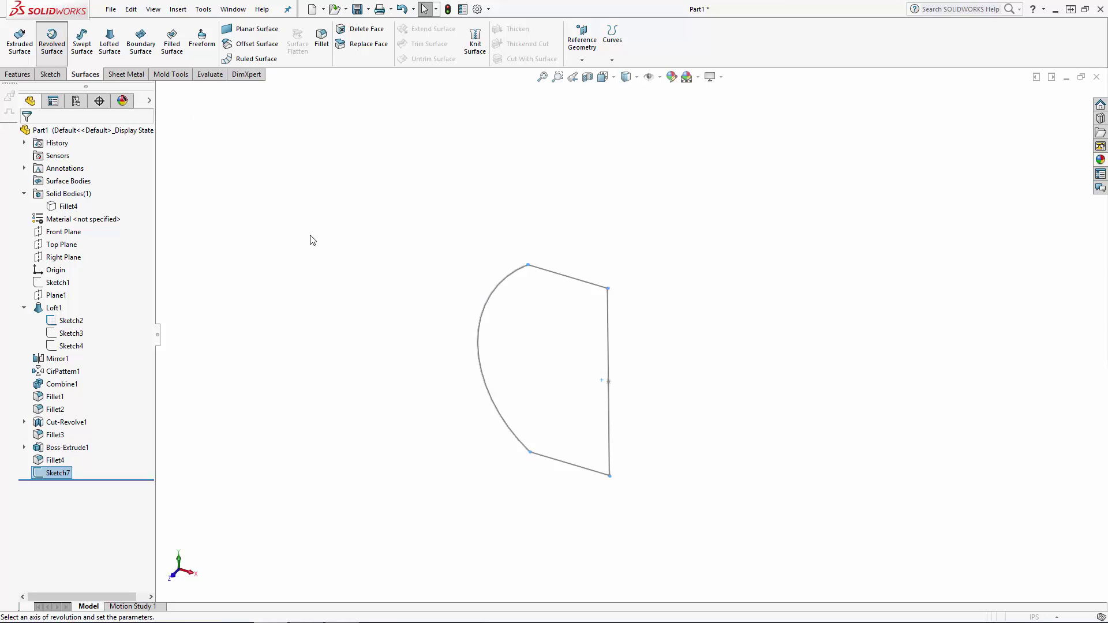
click(607, 322)
double_click(91, 225)
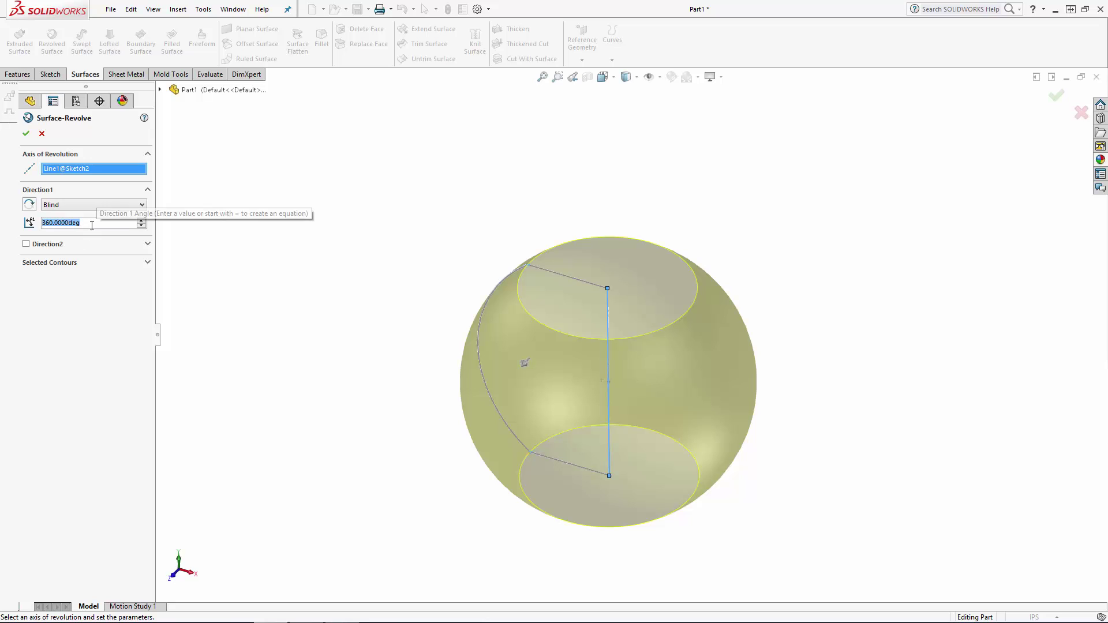
text(180)
key(Return)
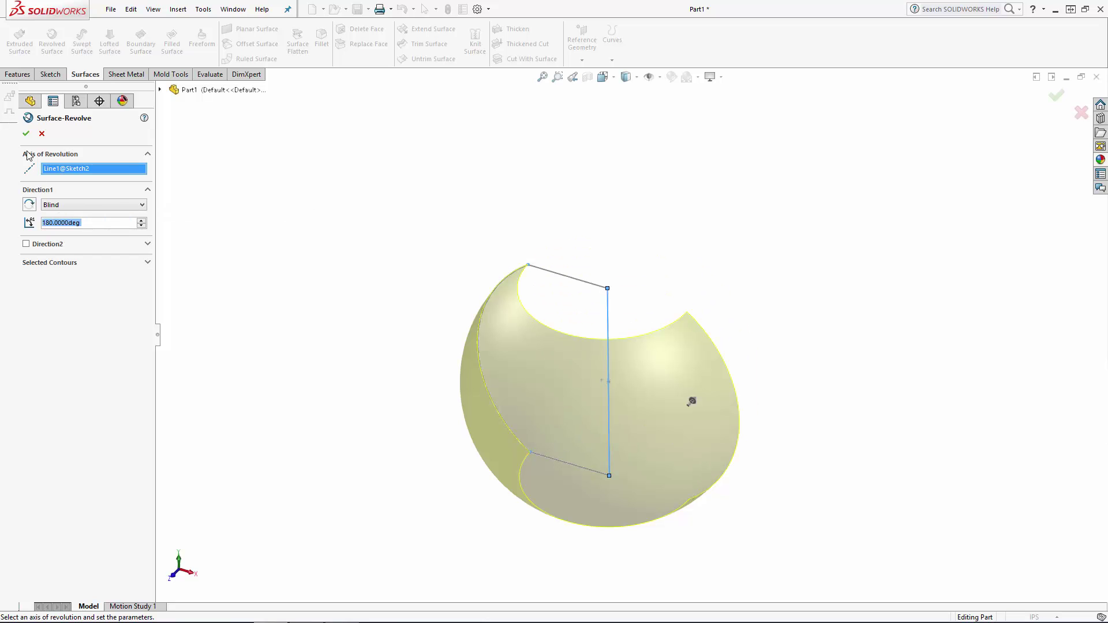
click(26, 134)
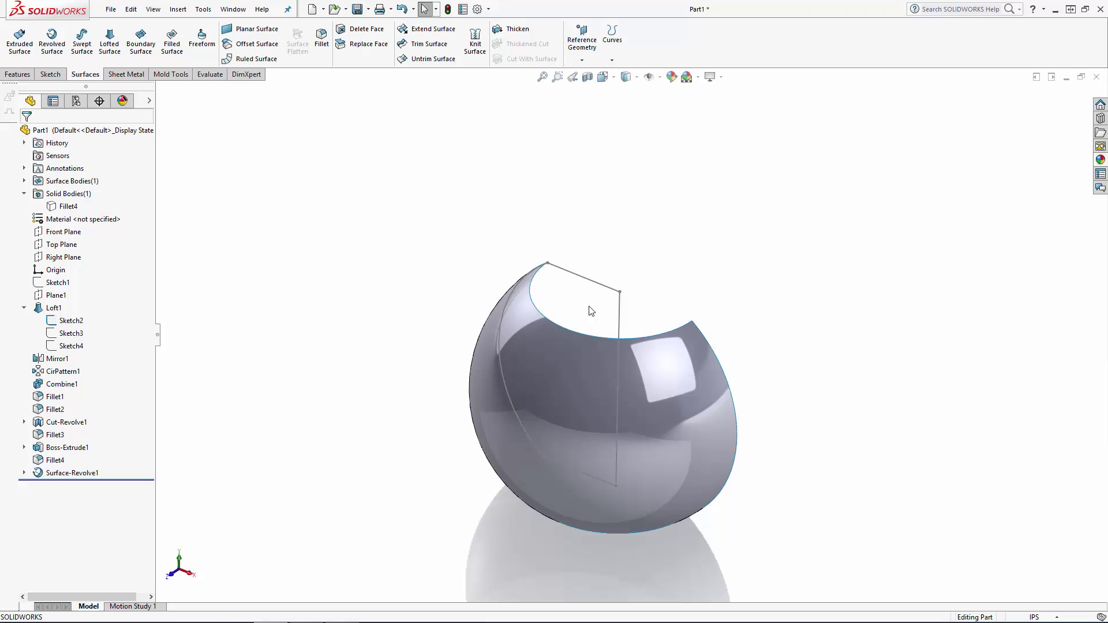
click(619, 317)
click(628, 212)
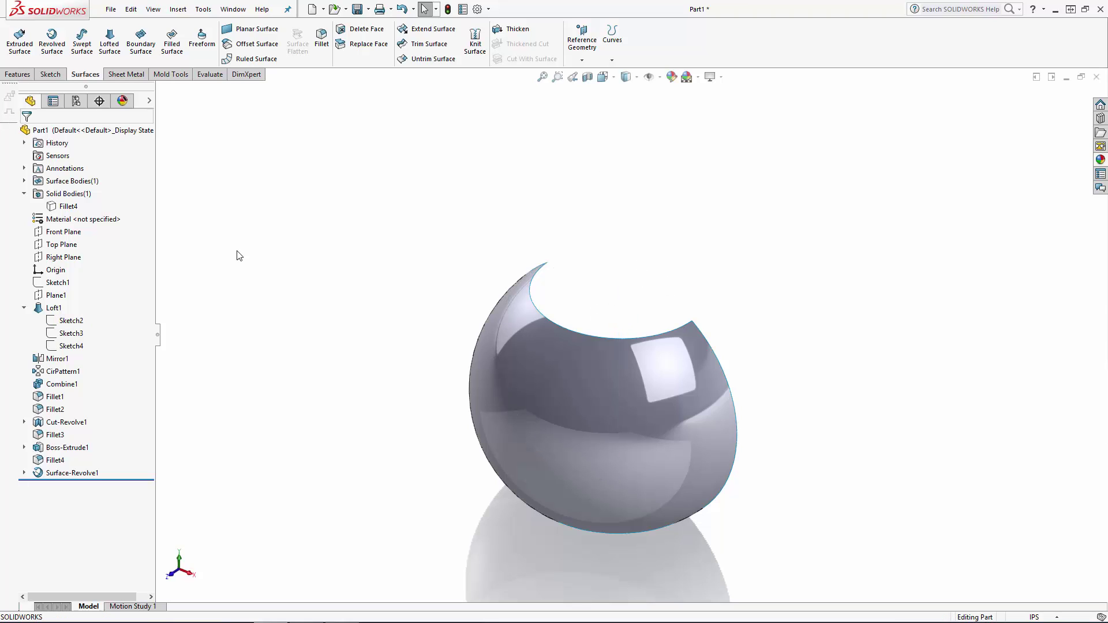
Sketch an ellipse centred on the origin on the Front Plane, with radii of about 0.73 in horizontally and 0.61 in vertically.
click(69, 232)
click(108, 214)
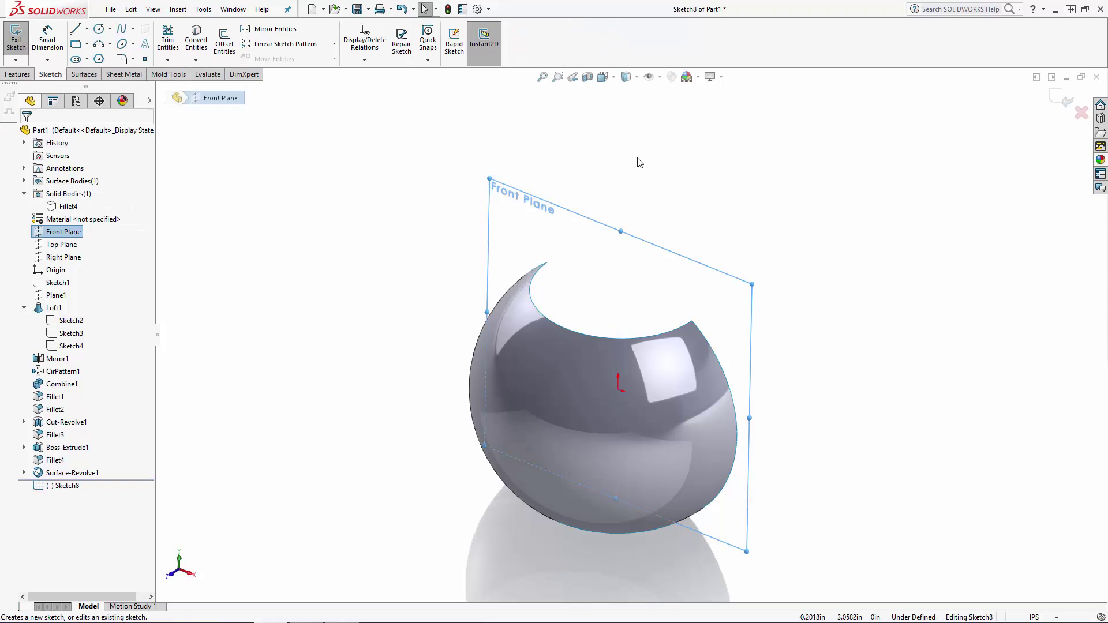
click(603, 77)
click(667, 140)
click(993, 280)
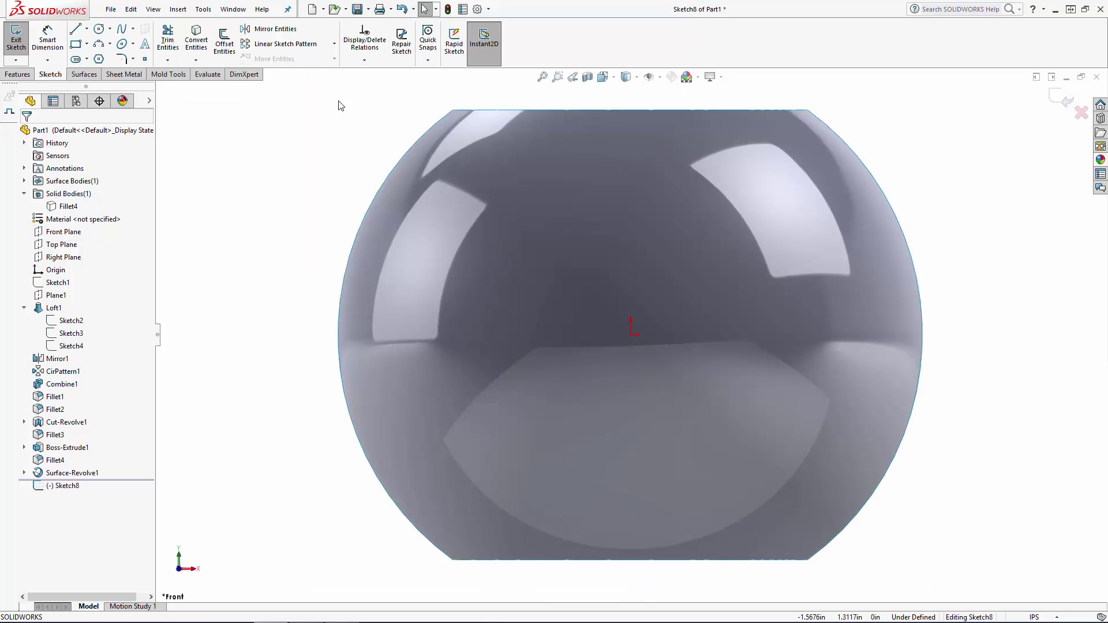
click(122, 43)
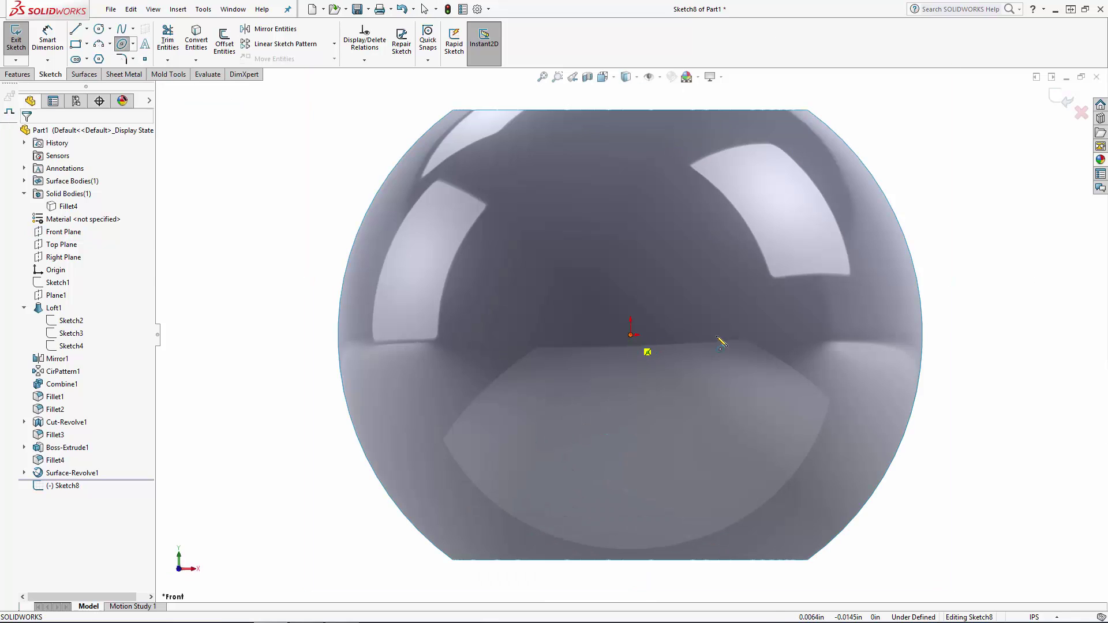
click(631, 335)
click(760, 336)
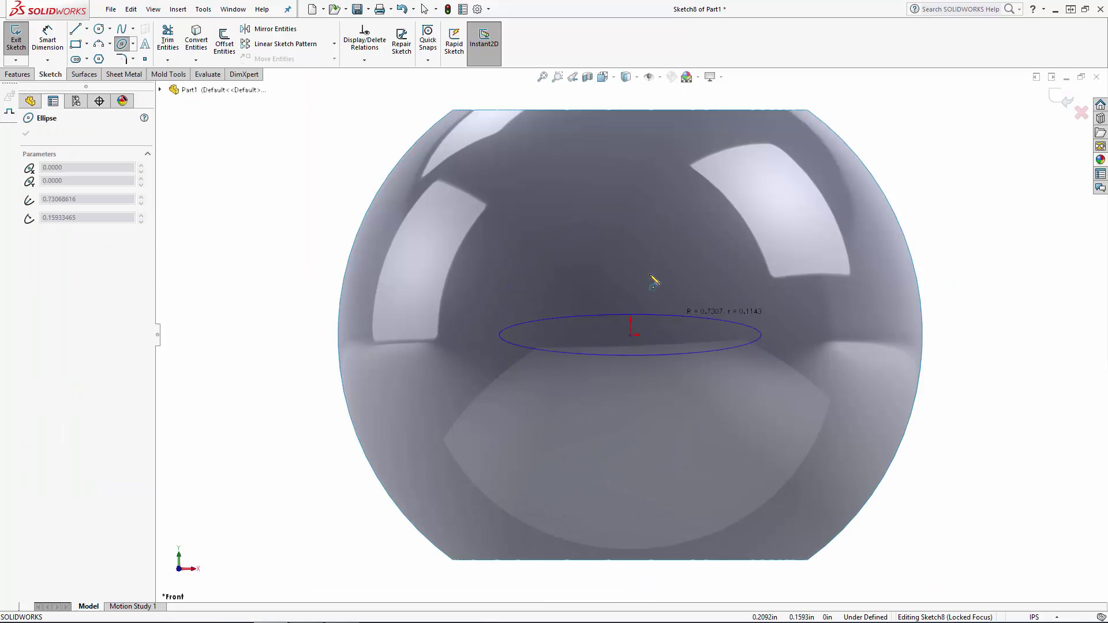
click(640, 227)
key(Escape)
Dimension the ellipse's width to 2.25 in and place the dimension clear above the ellipse.
click(48, 41)
click(499, 335)
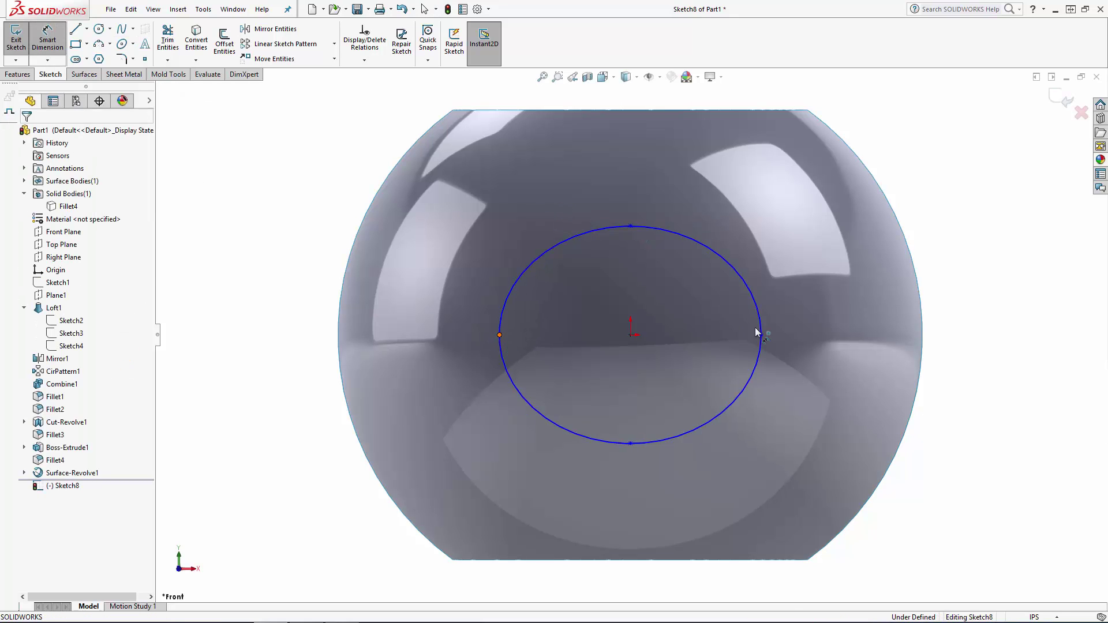
click(758, 334)
click(628, 167)
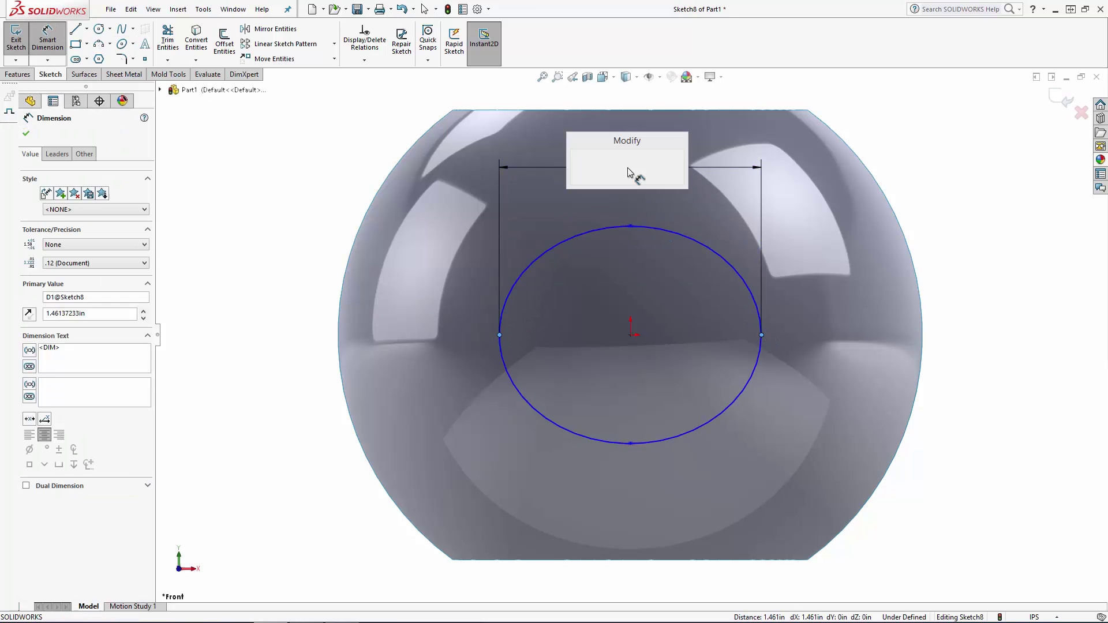
text(2.25)
key(Return)
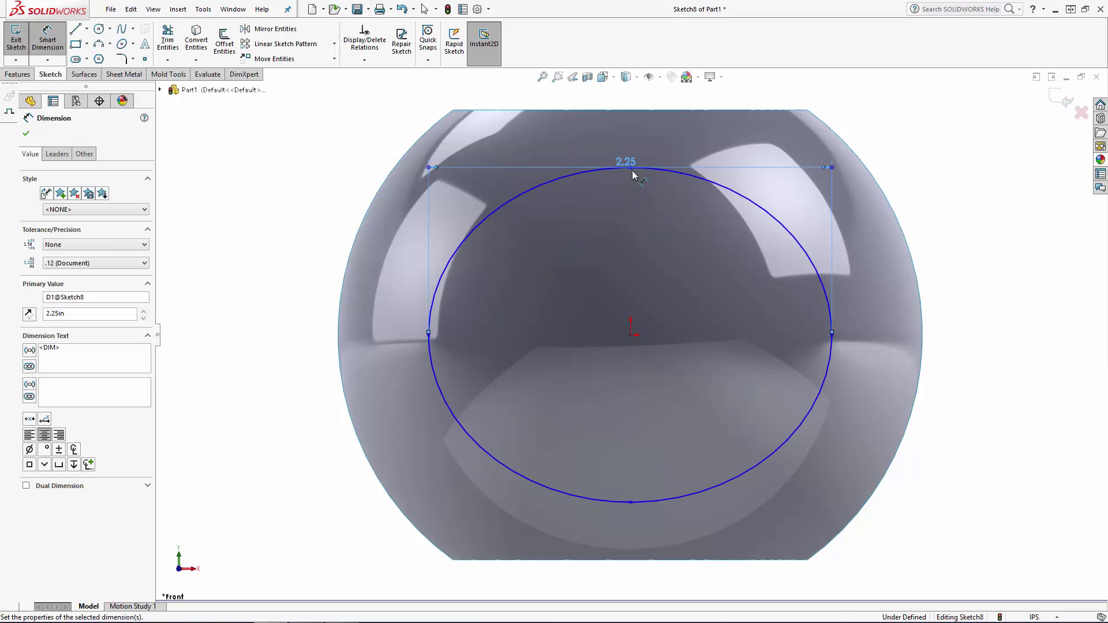
key(Escape)
drag(629, 160, 628, 127)
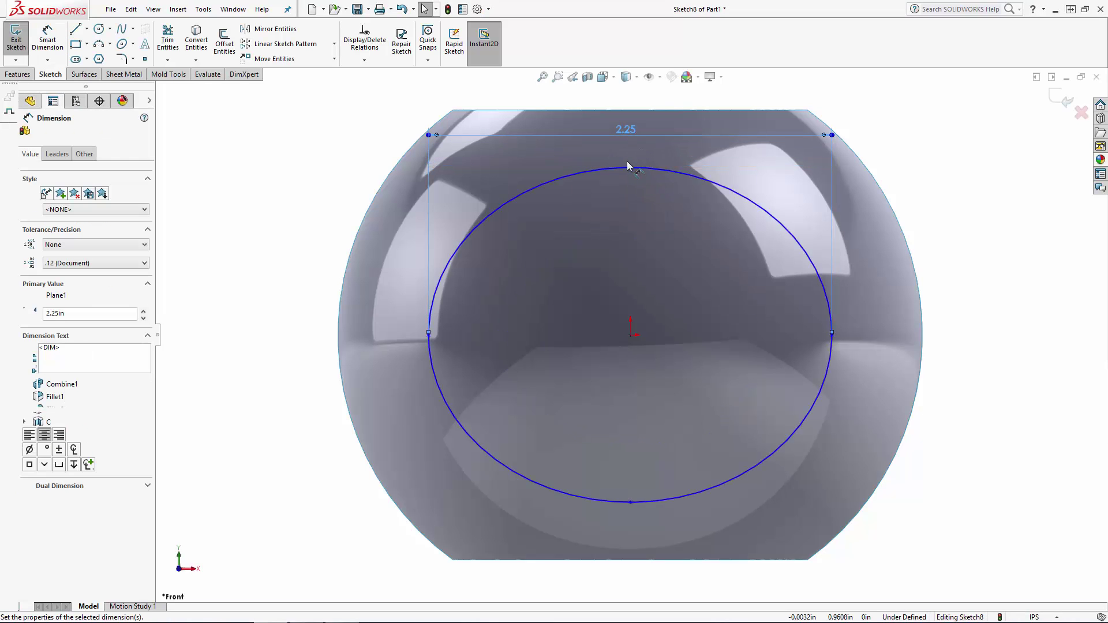
Dimension the ellipse's height to 1.63 in between its upper and lower points.
click(49, 40)
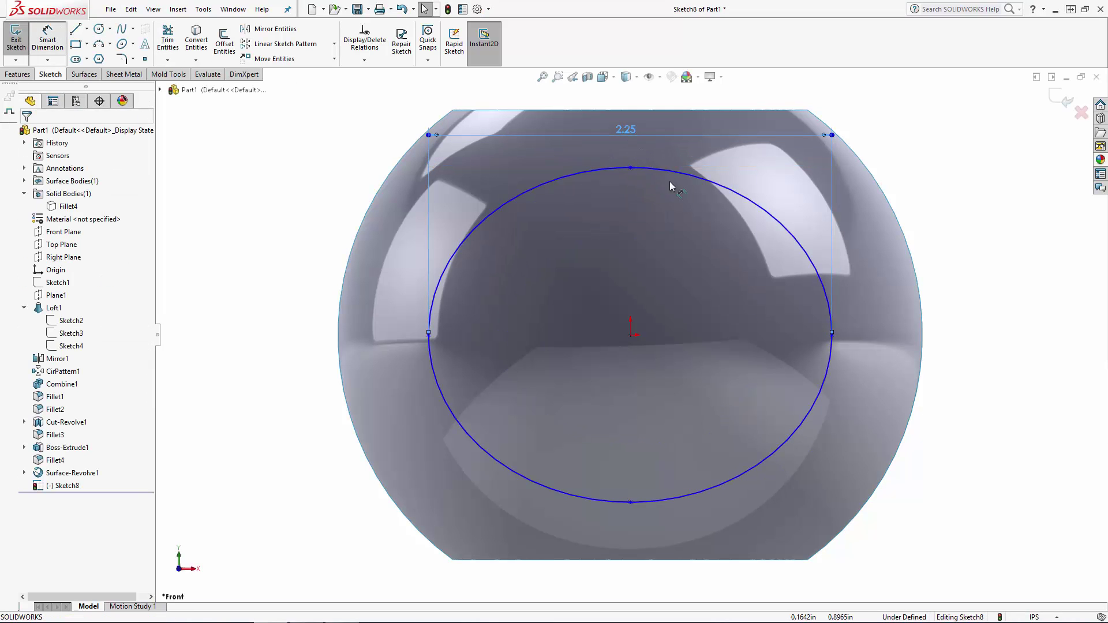
click(630, 168)
click(630, 501)
click(970, 339)
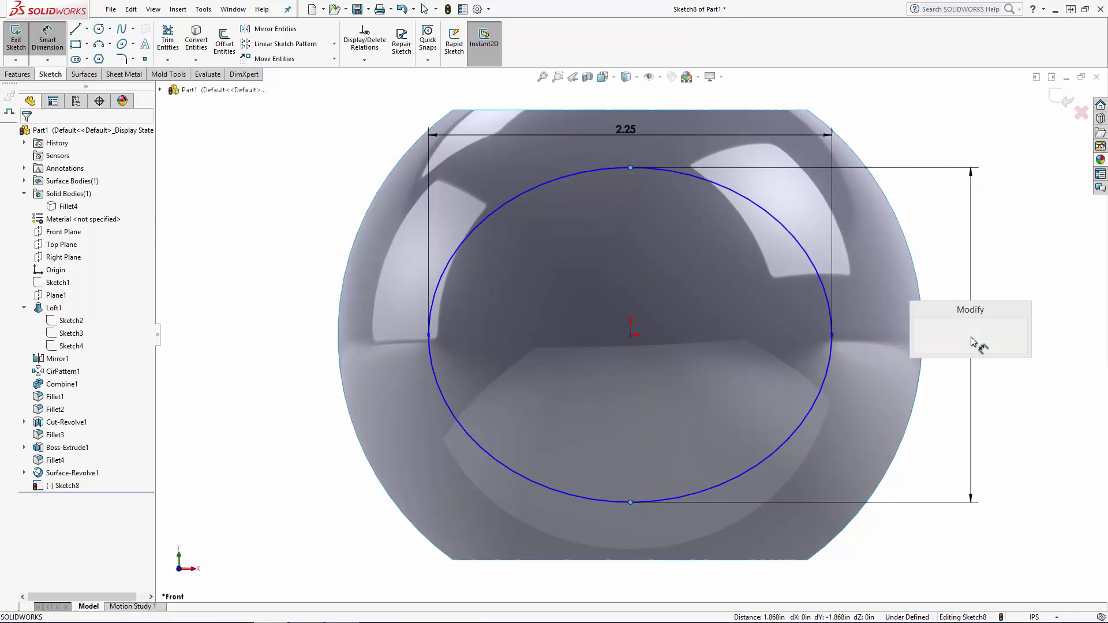
key(Return)
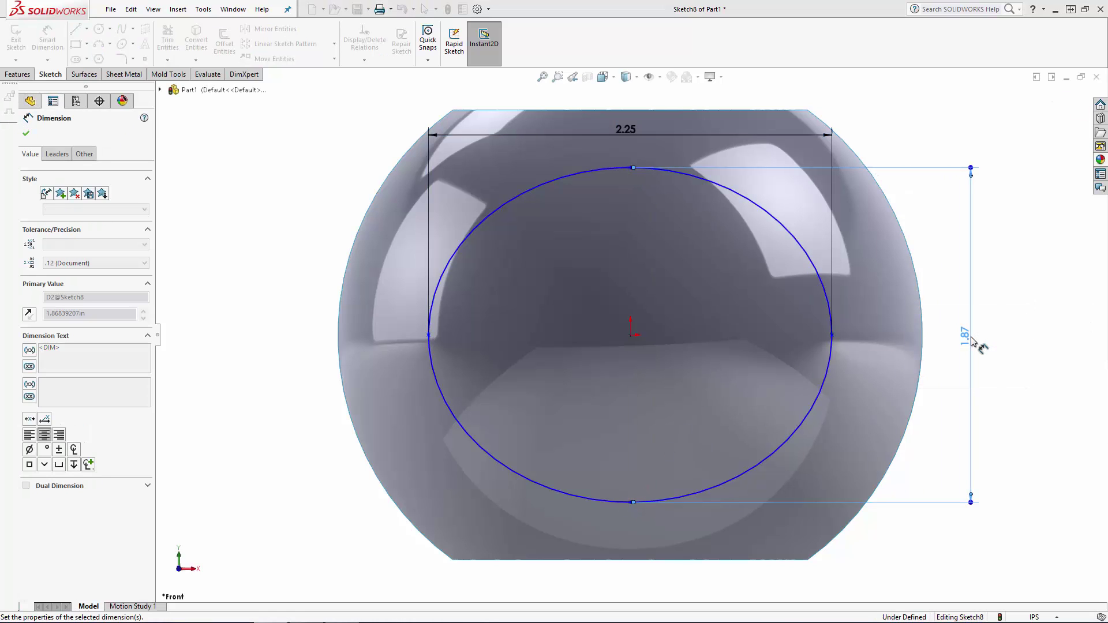
key(Escape)
Add a Vertical relation between the ellipse's lower point and the origin, and exit the sketch.
click(623, 336)
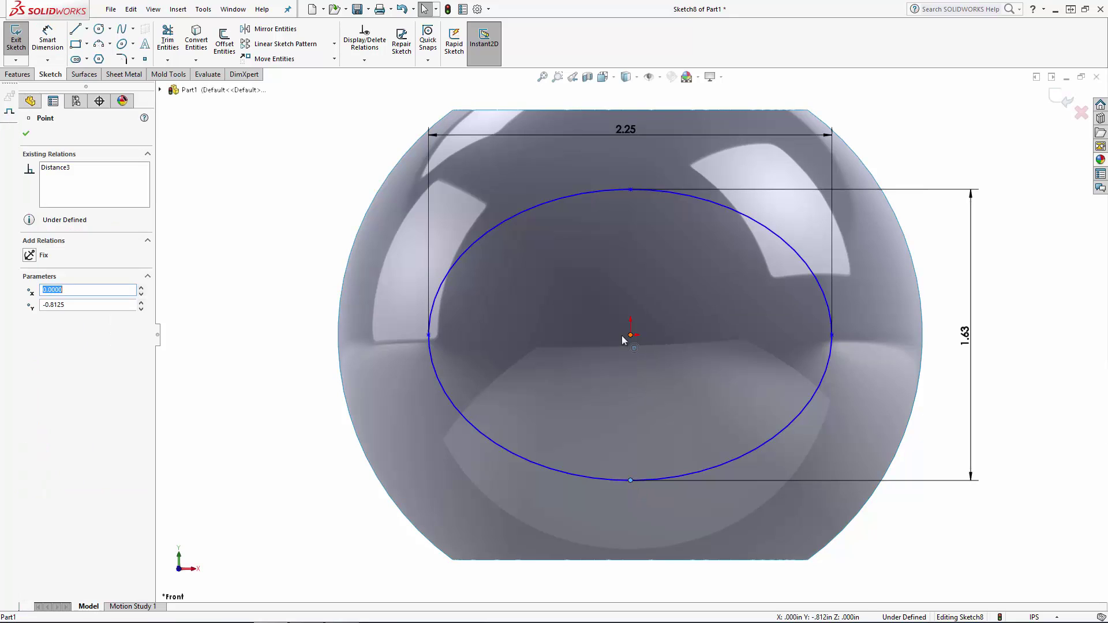
ctrl+click(624, 336)
click(30, 333)
key(Escape)
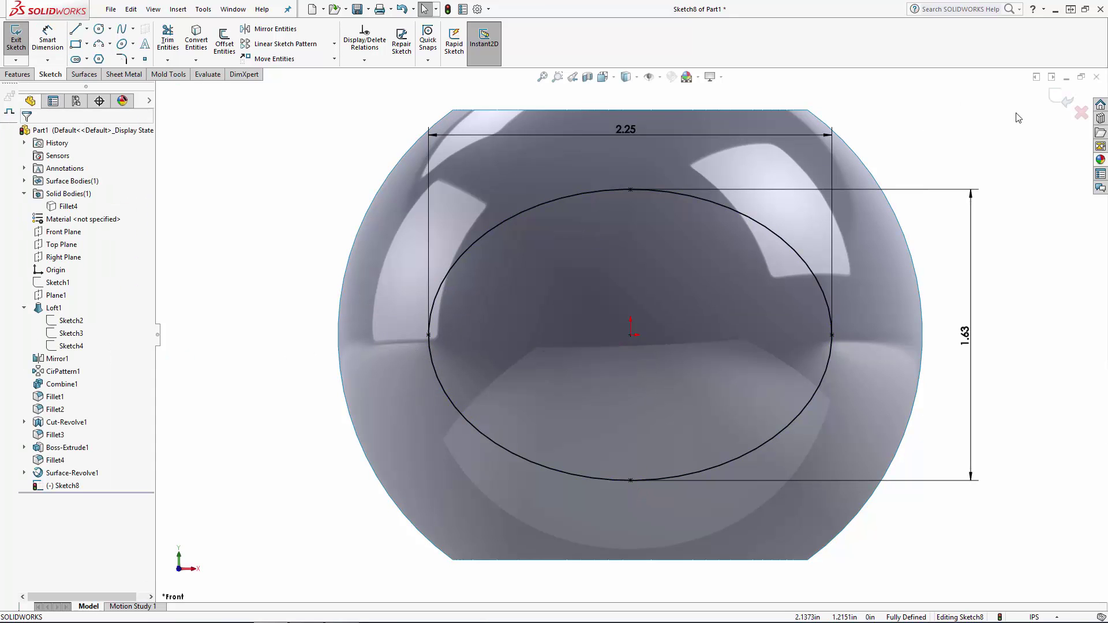
click(1062, 99)
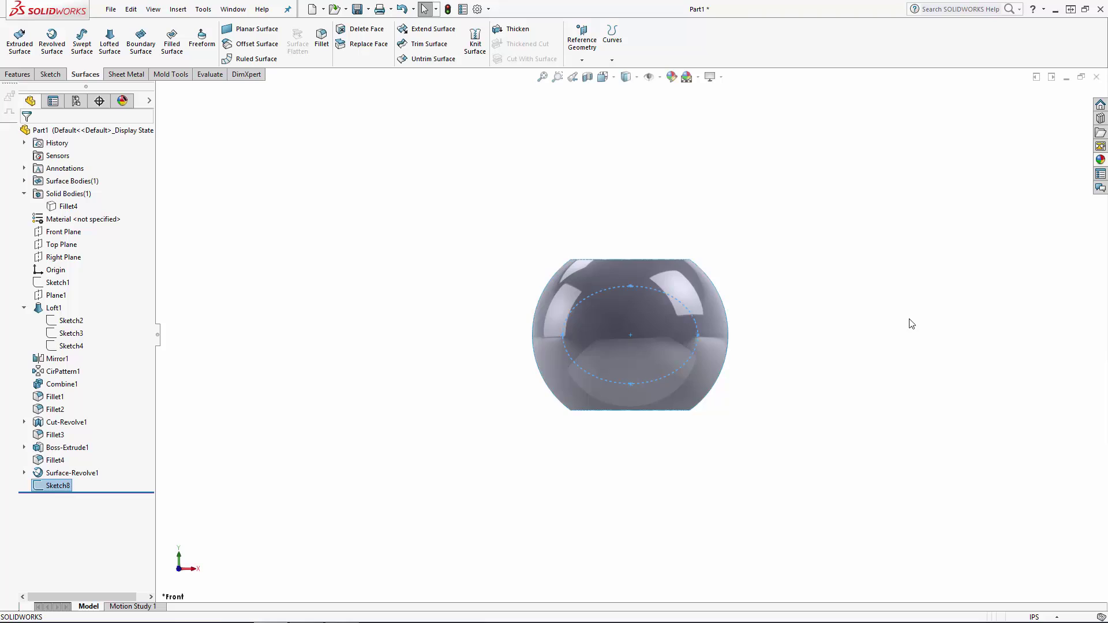
Show the hidden solid body of the bottle again.
middle_drag(911, 324, 831, 395)
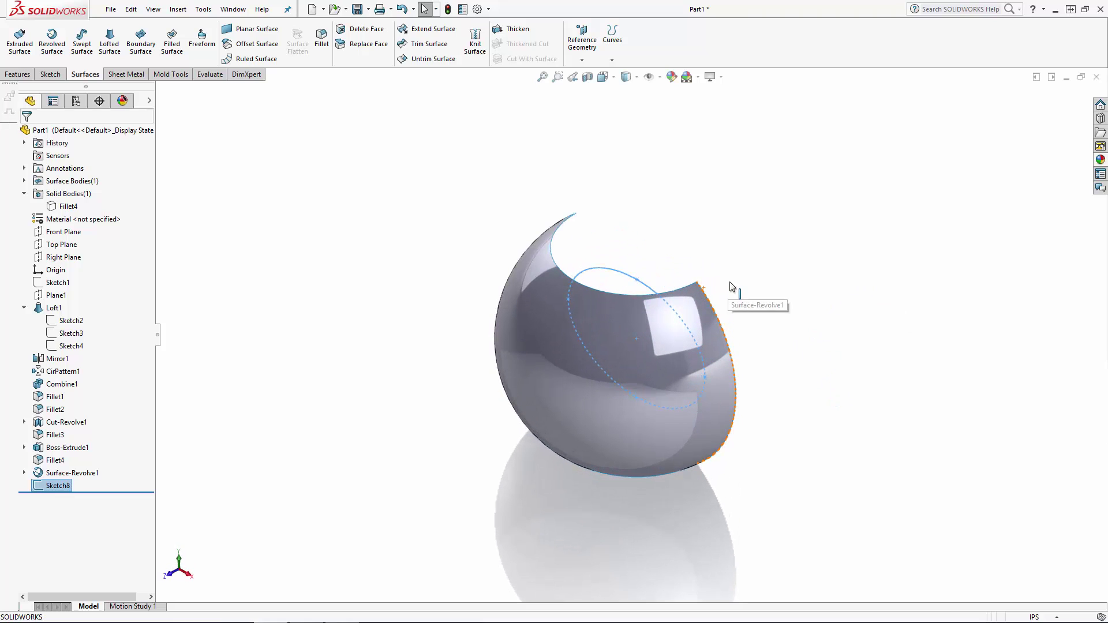
click(67, 206)
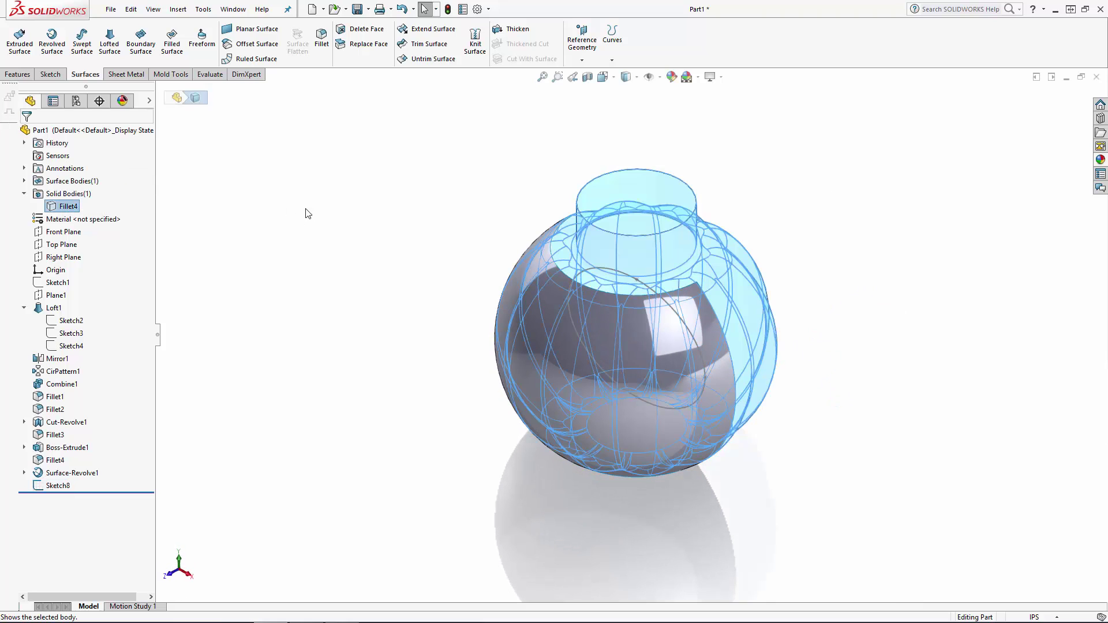
Extrude the elliptical sketch as a merged boss 0.5 in deep, starting from the revolved surface and running inward into the bottle.
click(324, 220)
click(58, 485)
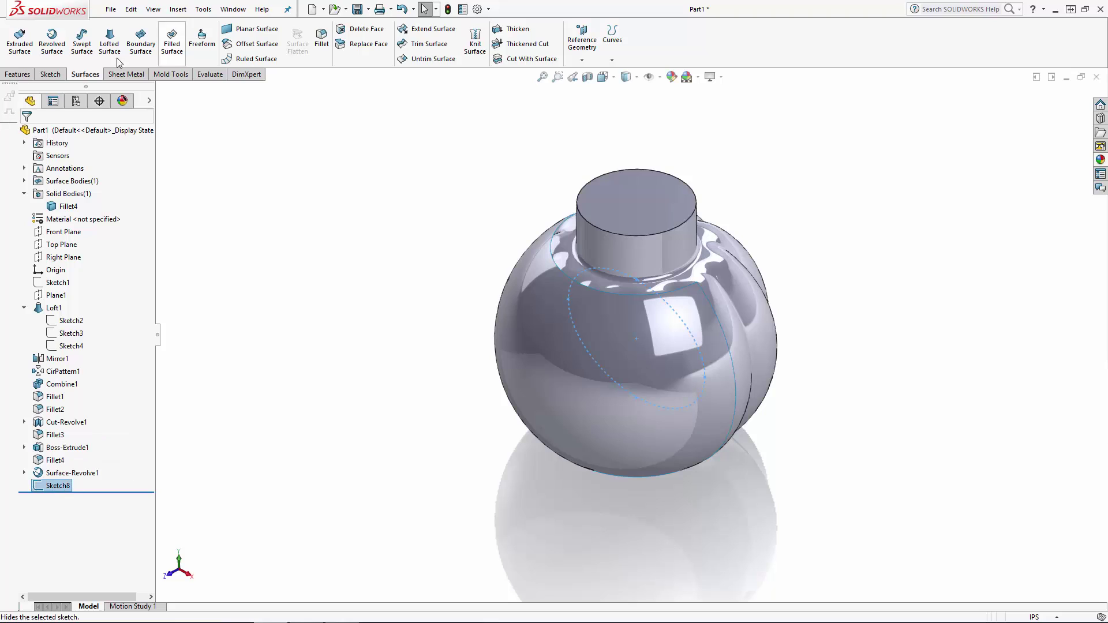
click(18, 74)
click(20, 47)
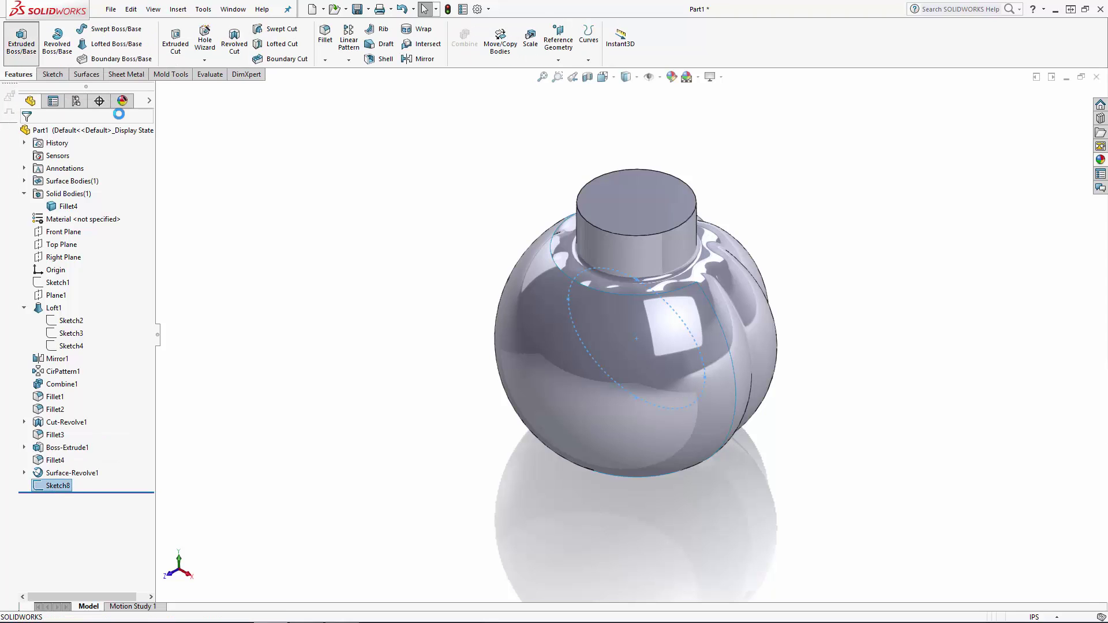
click(79, 168)
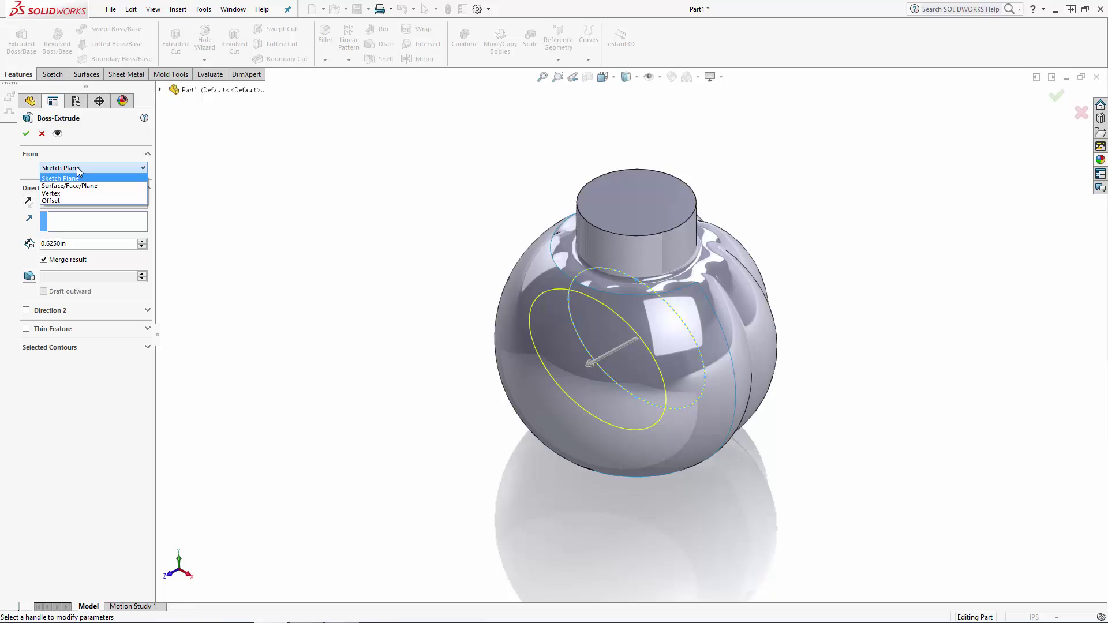
click(93, 186)
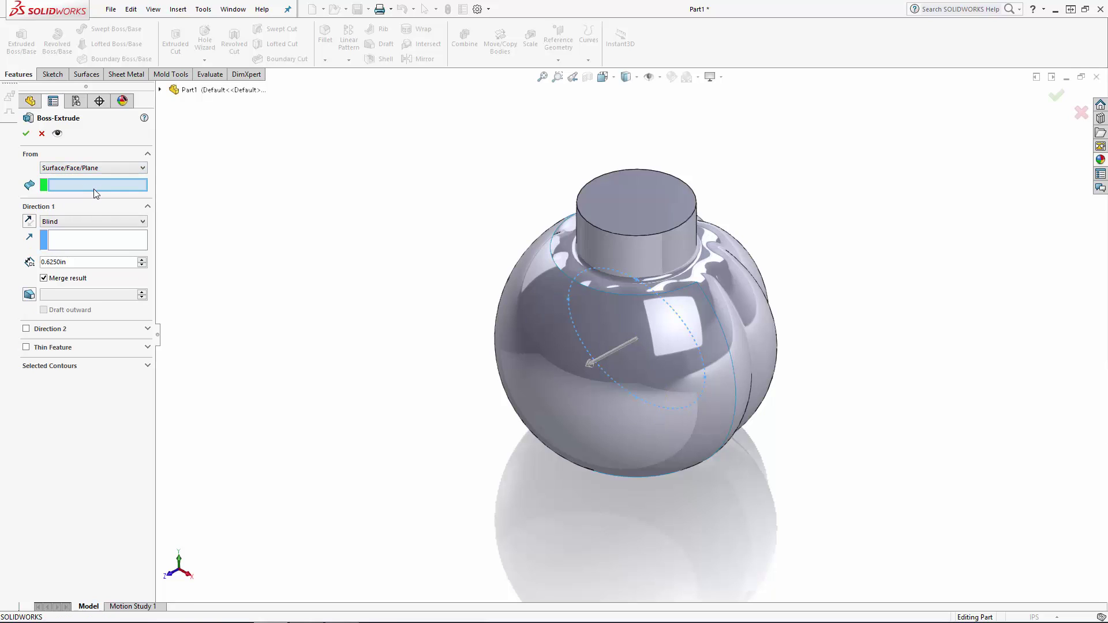
click(526, 391)
click(28, 222)
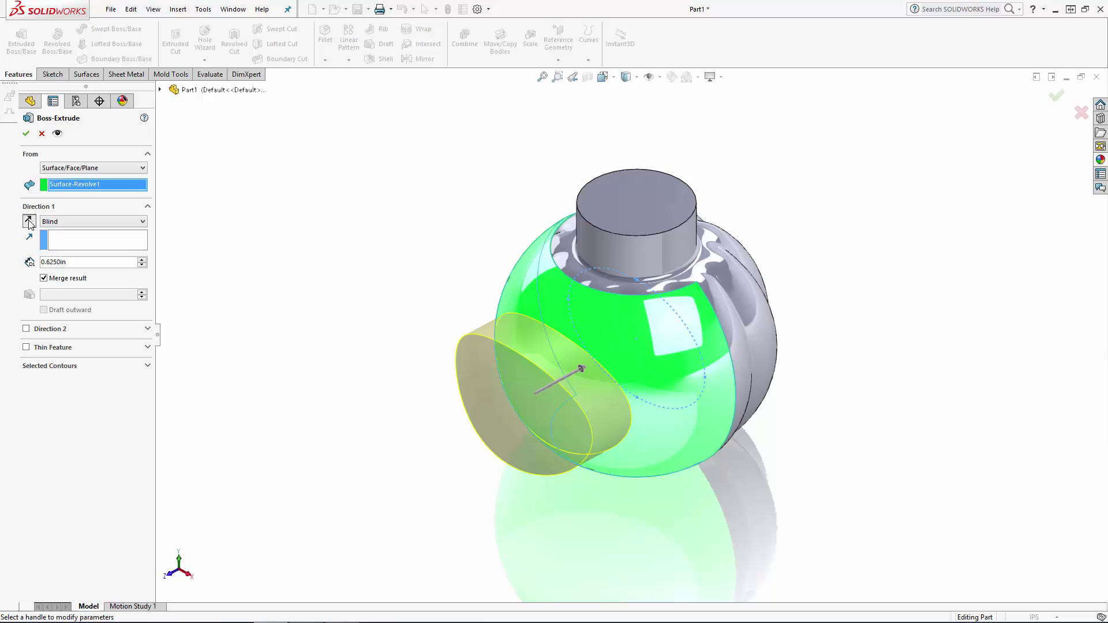
double_click(82, 262)
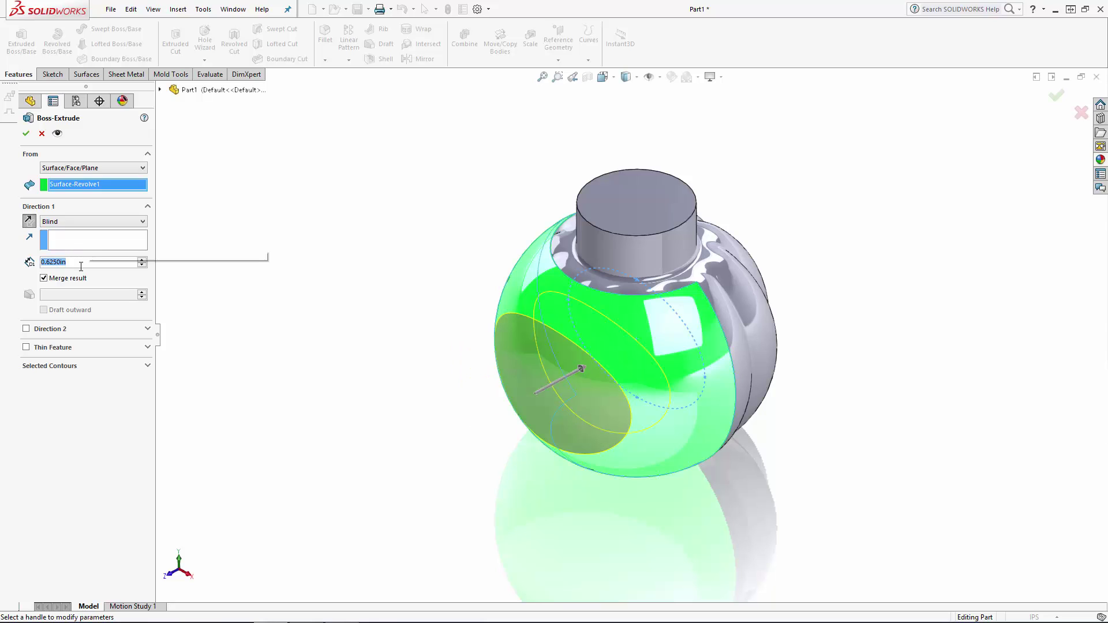
text(0.5)
key(Return)
key(Return)
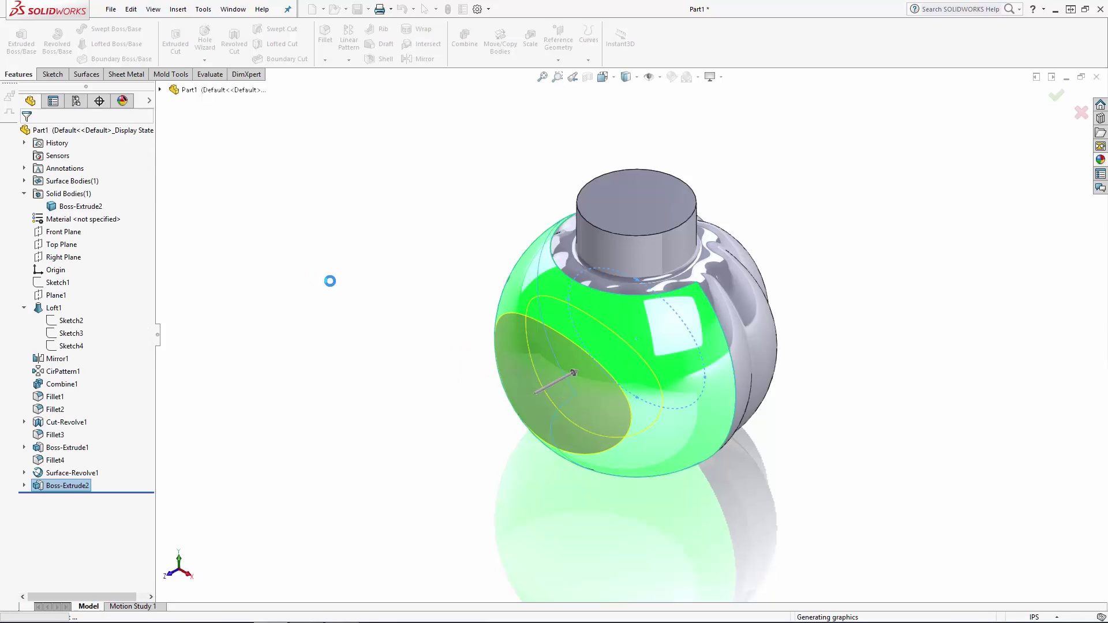
Hide the revolved surface and fillet the edge where the elliptical boss meets the fluted body with a 0.125 in radius.
click(687, 451)
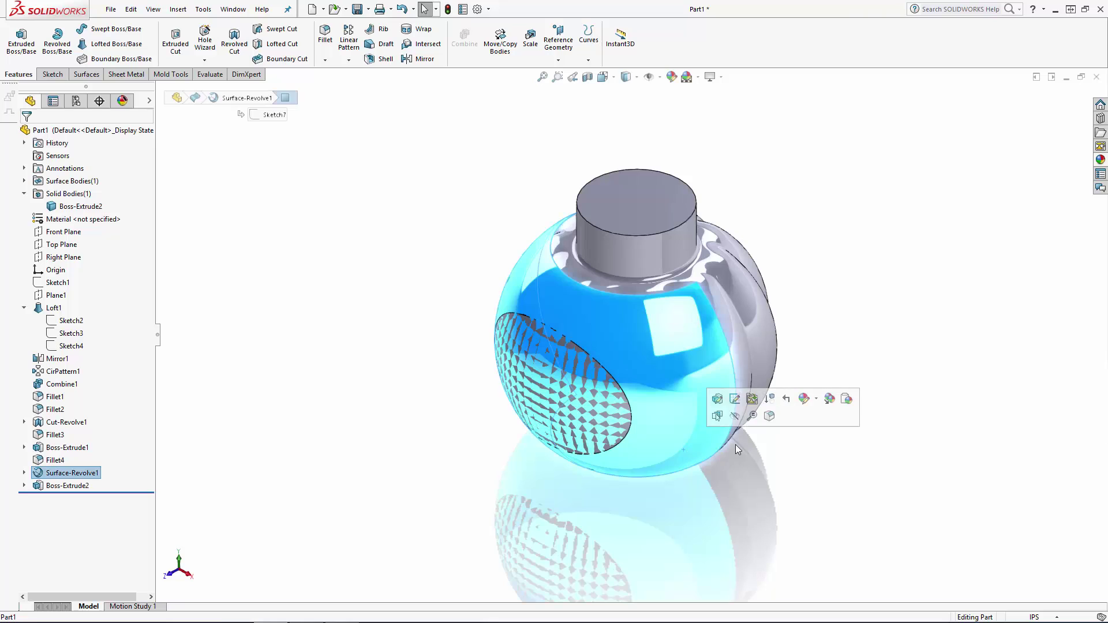
mouse_move(844, 438)
middle_down()
mouse_move(840, 374)
mouse_move(846, 426)
middle_up()
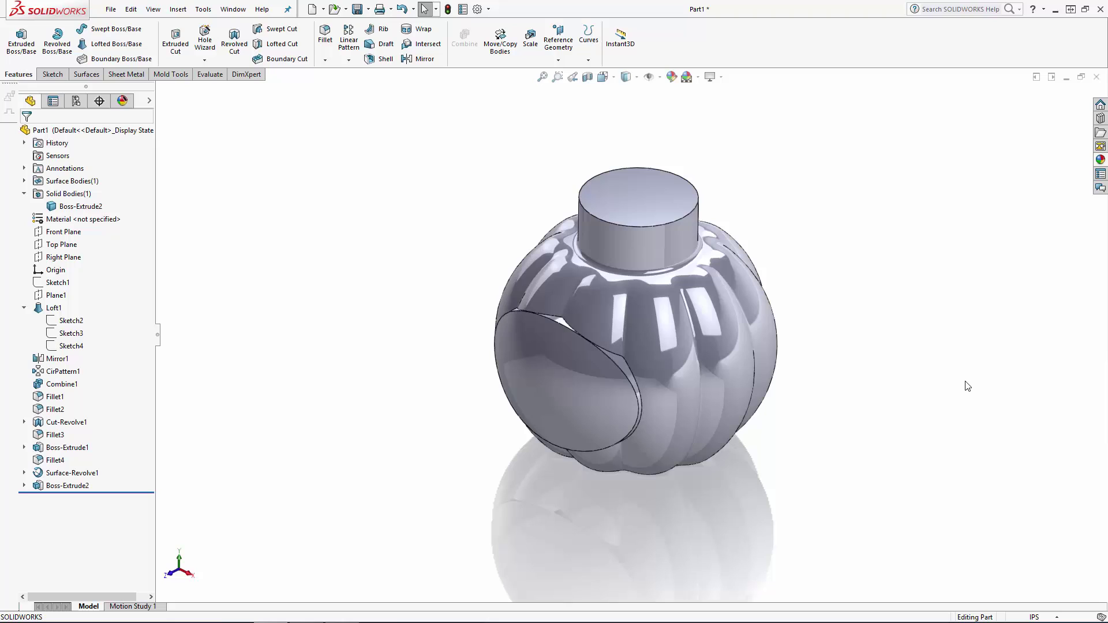
click(325, 36)
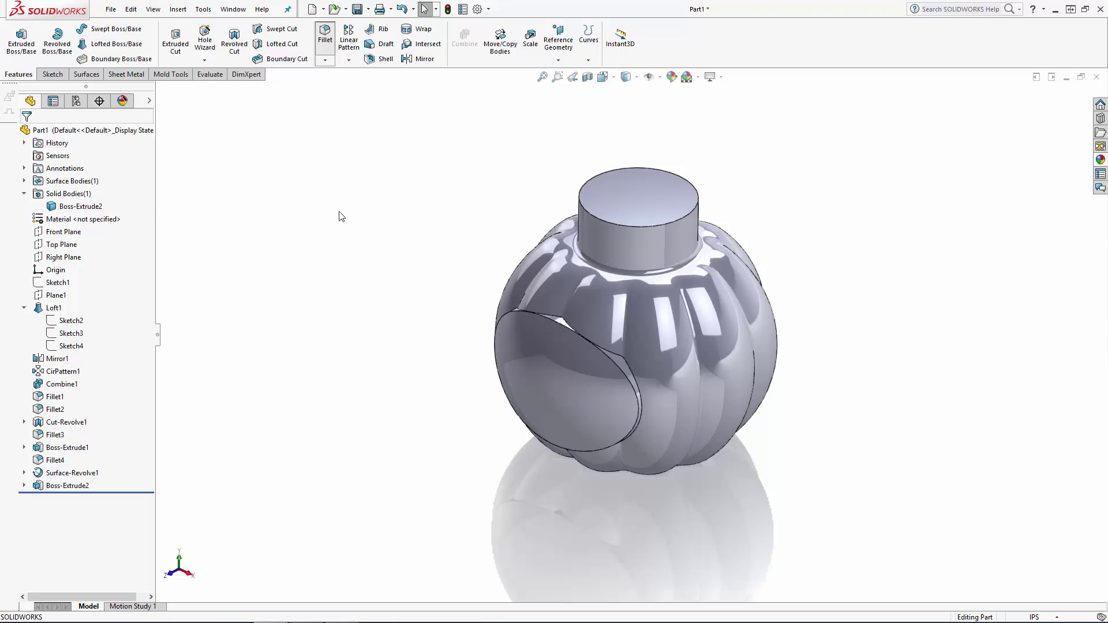
text(0.125)
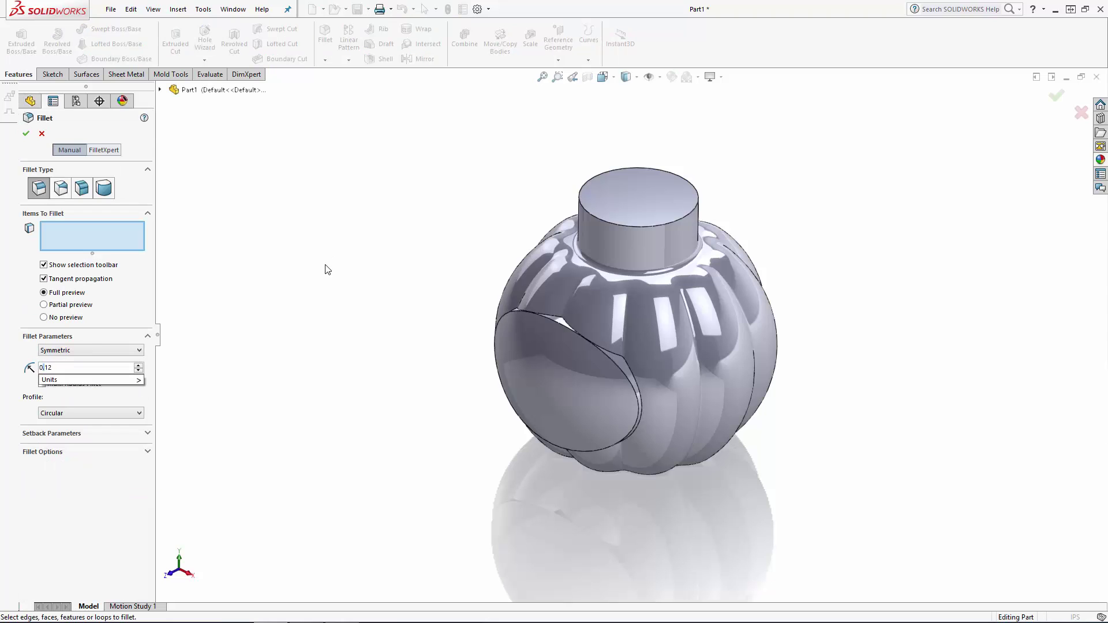
key(Return)
click(639, 391)
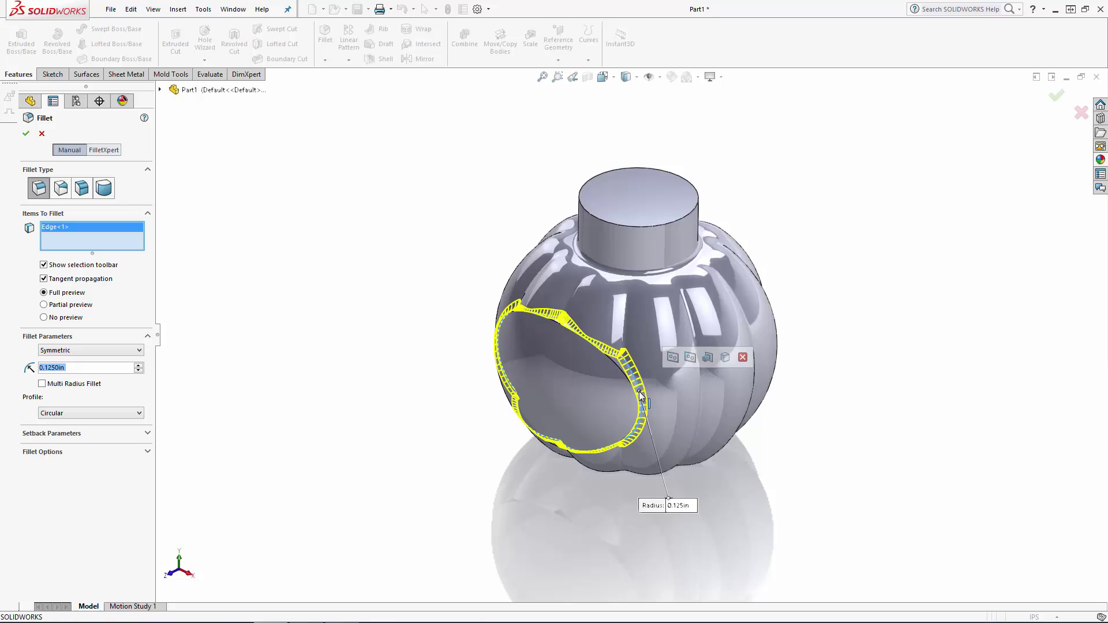
key(Return)
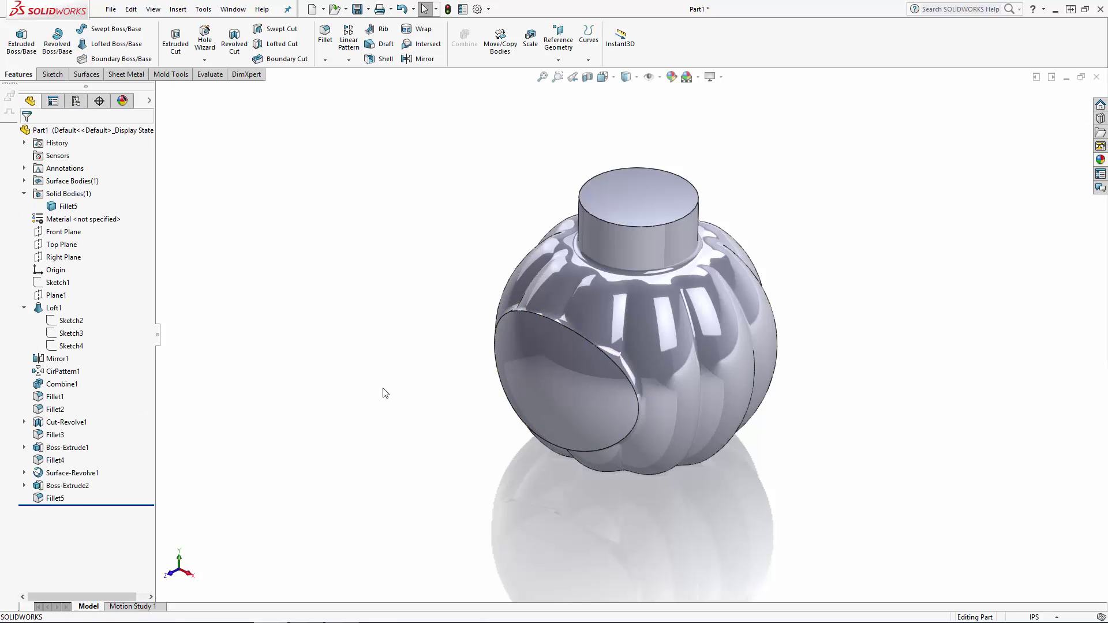
Fillet the border of the elliptical boss's front face with a 0.2 in radius.
key(Return)
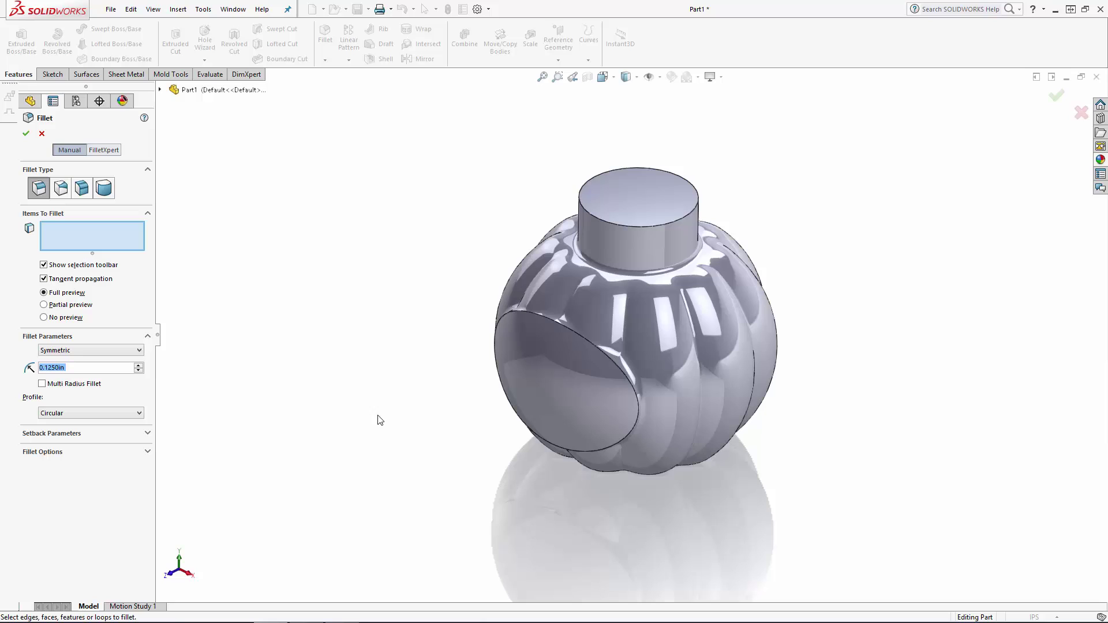
click(608, 387)
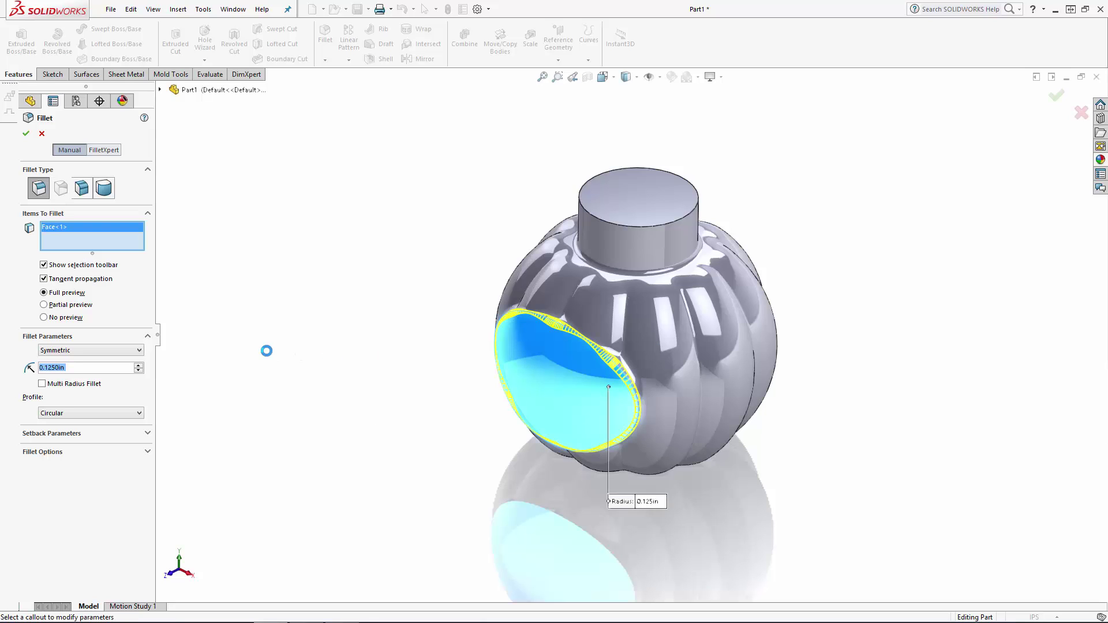
text(0.2)
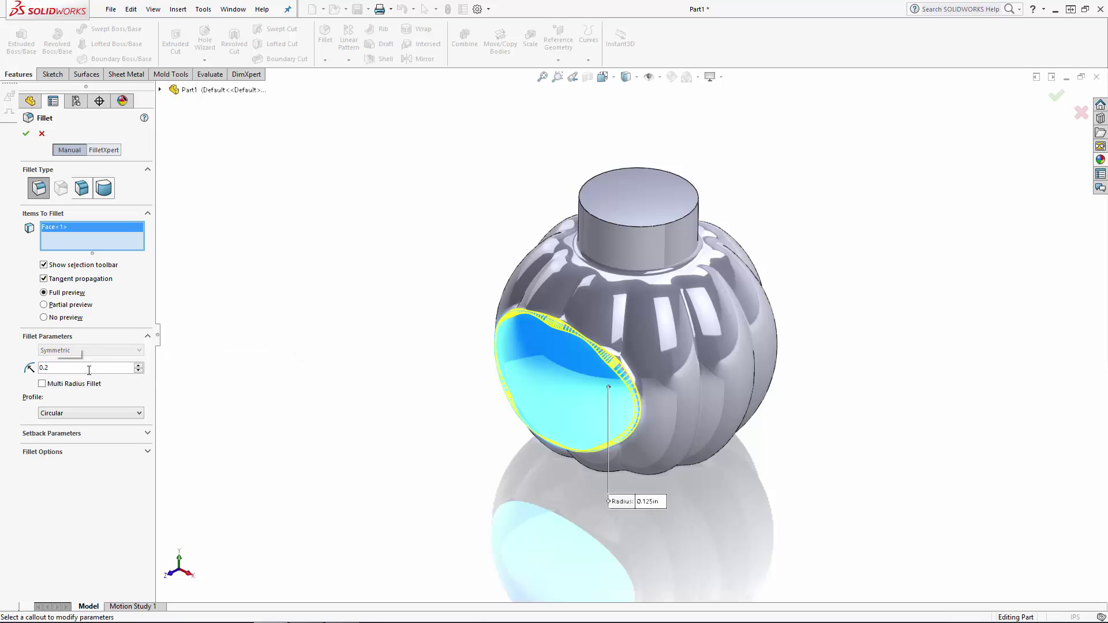
key(Return)
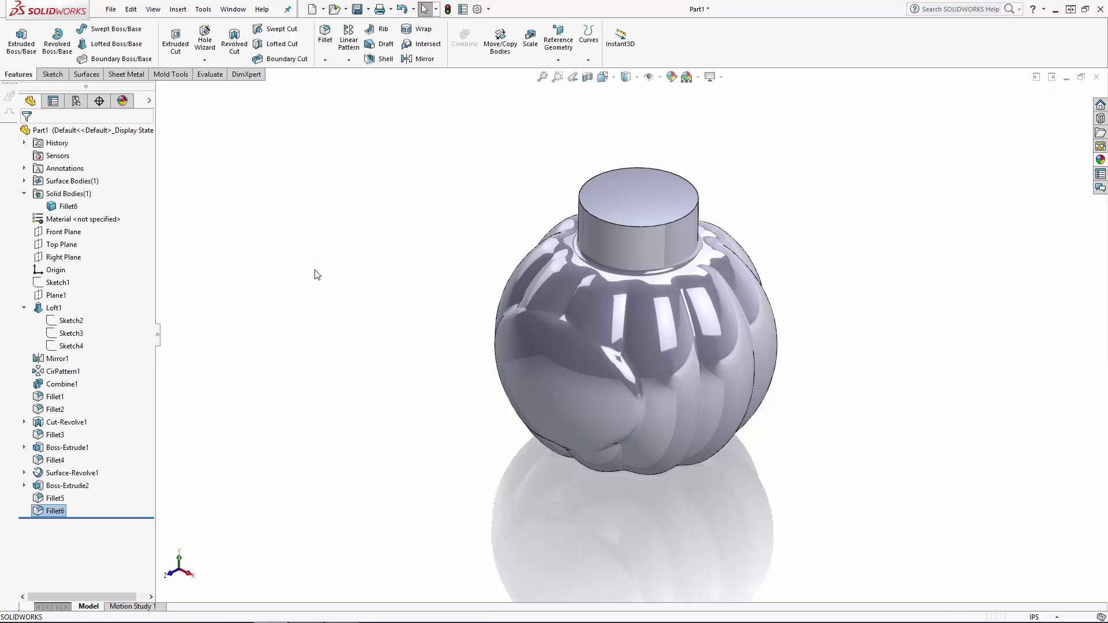
Shell the bottle to a 0.0625 in wall thickness, removing the neck's top face and previewing the shell.
click(382, 59)
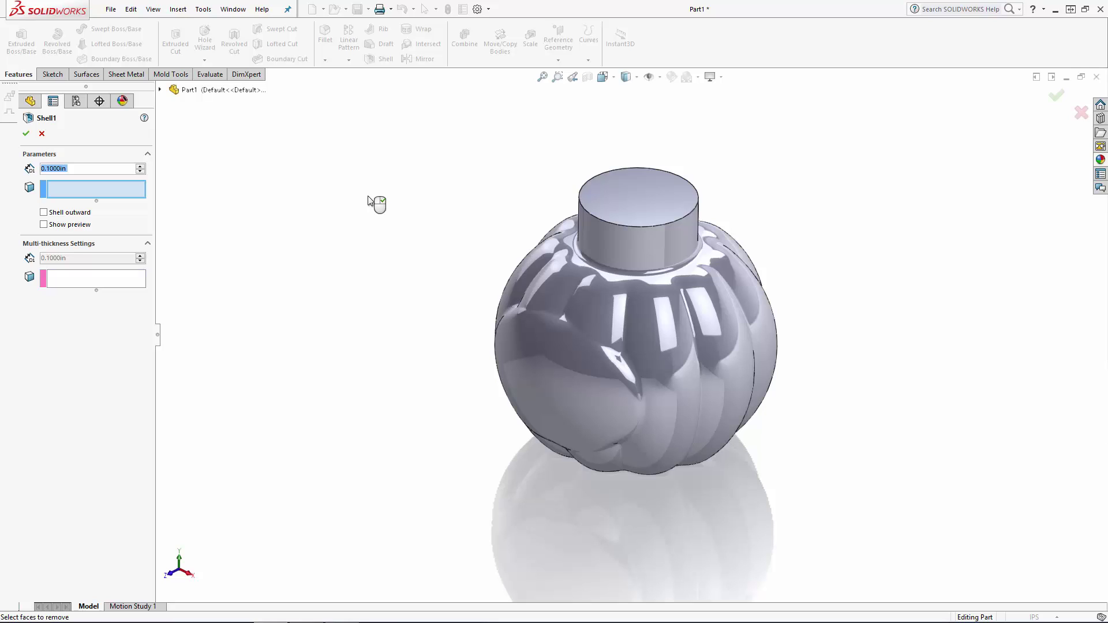
text(0.0625)
key(Return)
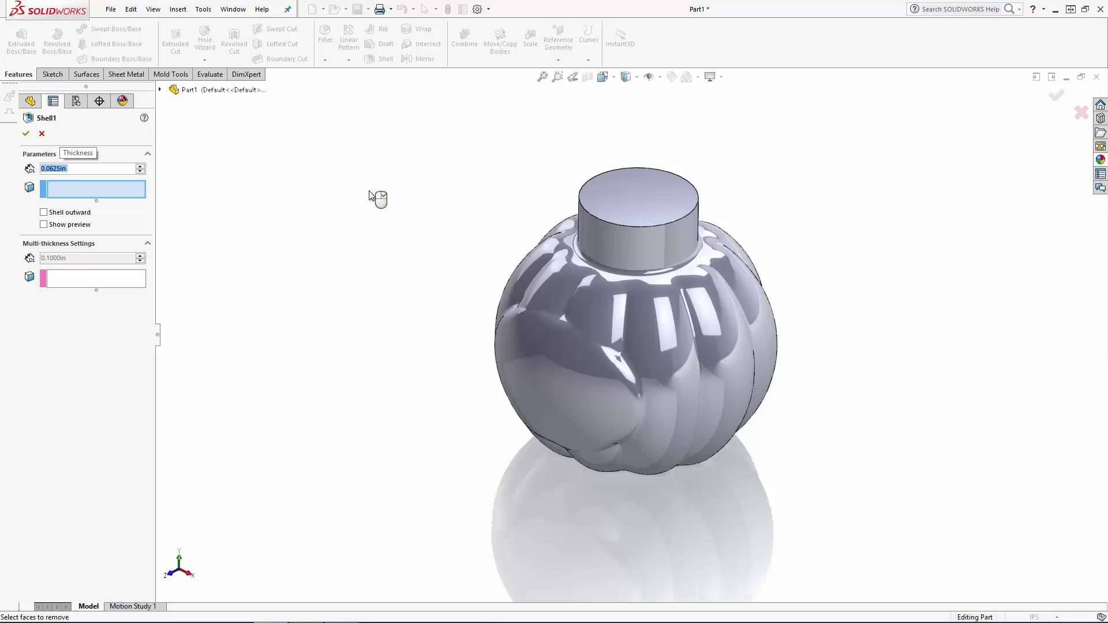
click(624, 188)
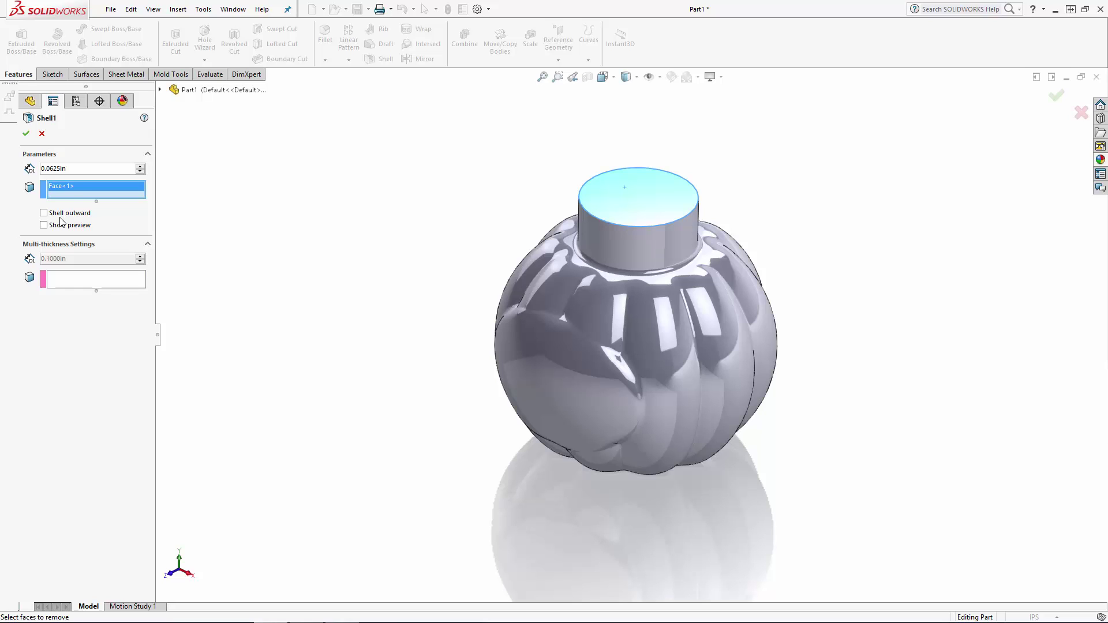
click(43, 225)
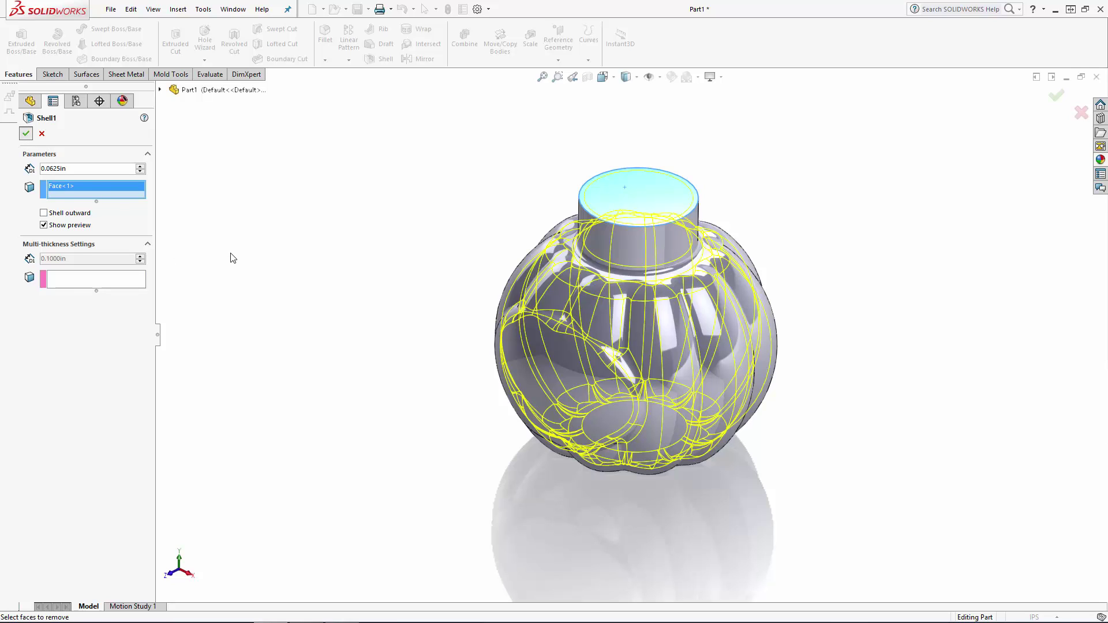
key(Return)
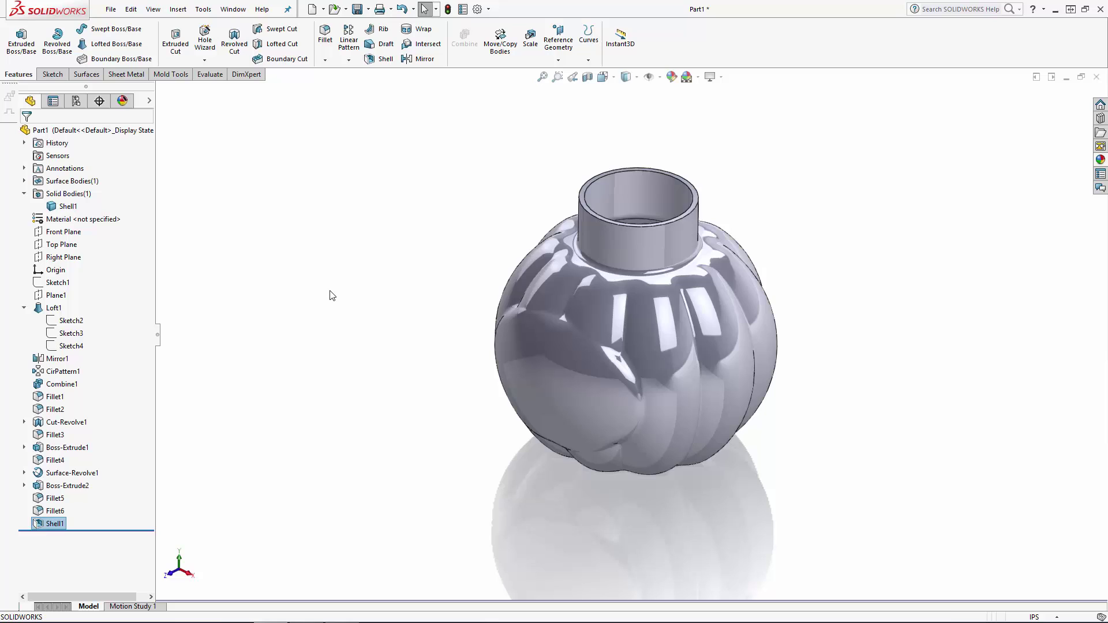
mouse_move(354, 293)
middle_down()
mouse_move(372, 209)
mouse_move(369, 292)
middle_up()
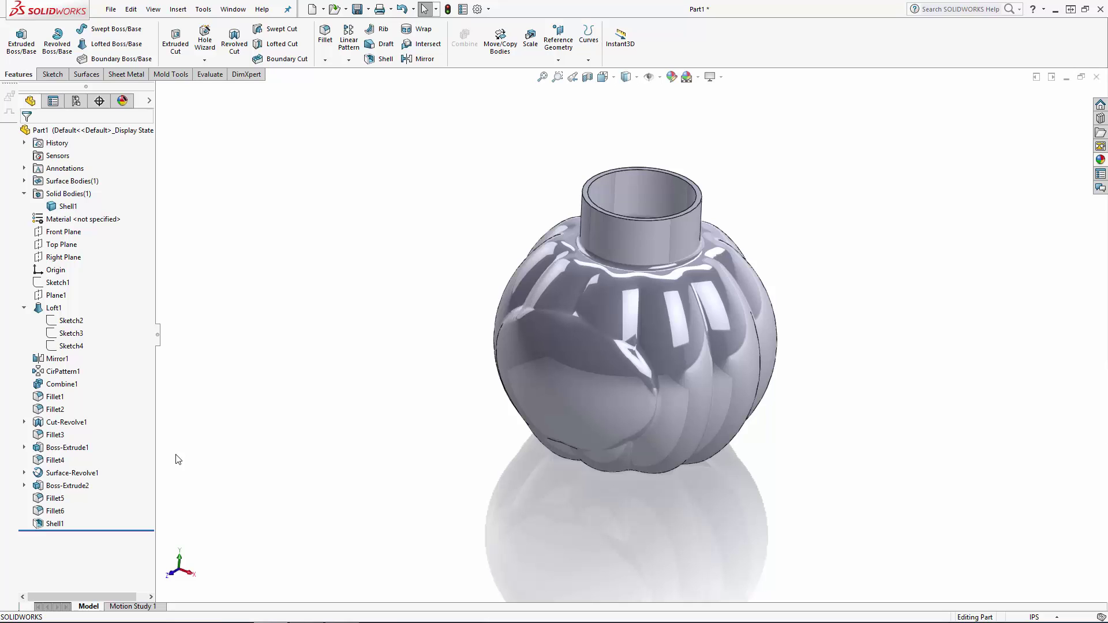
Start a sketch on the Front Plane and convert the elliptical boss's sketch into it.
click(23, 485)
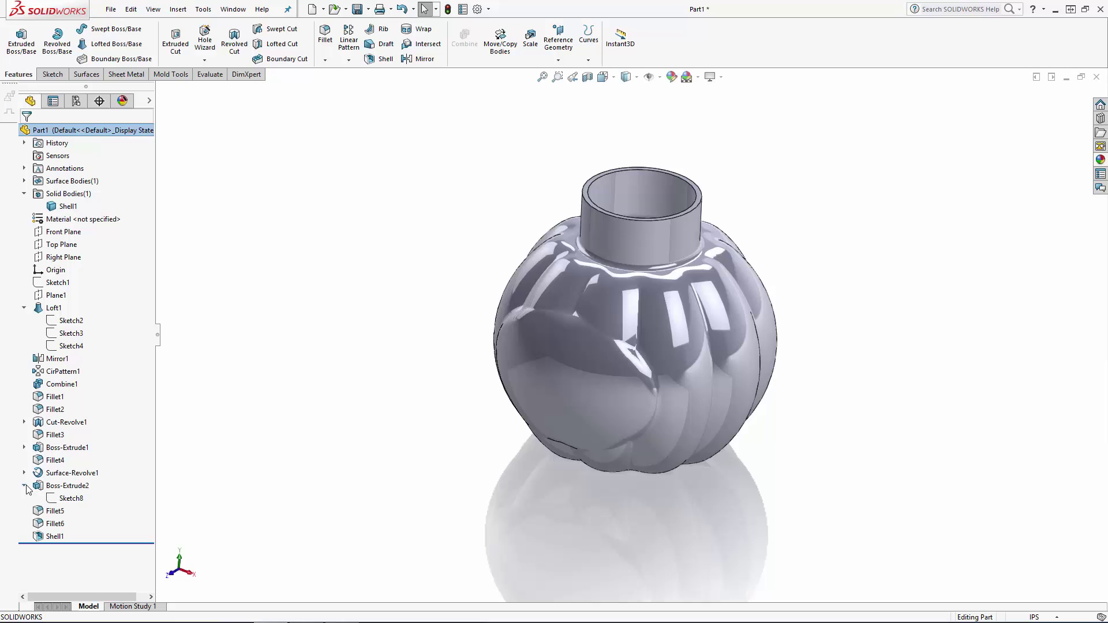
click(66, 498)
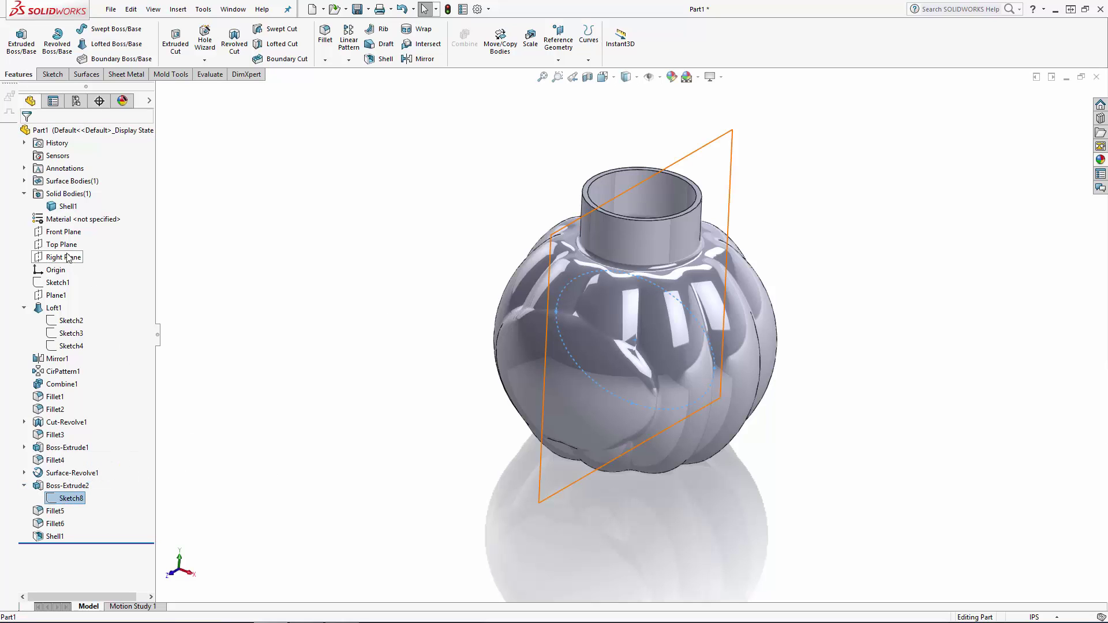
click(63, 231)
click(74, 219)
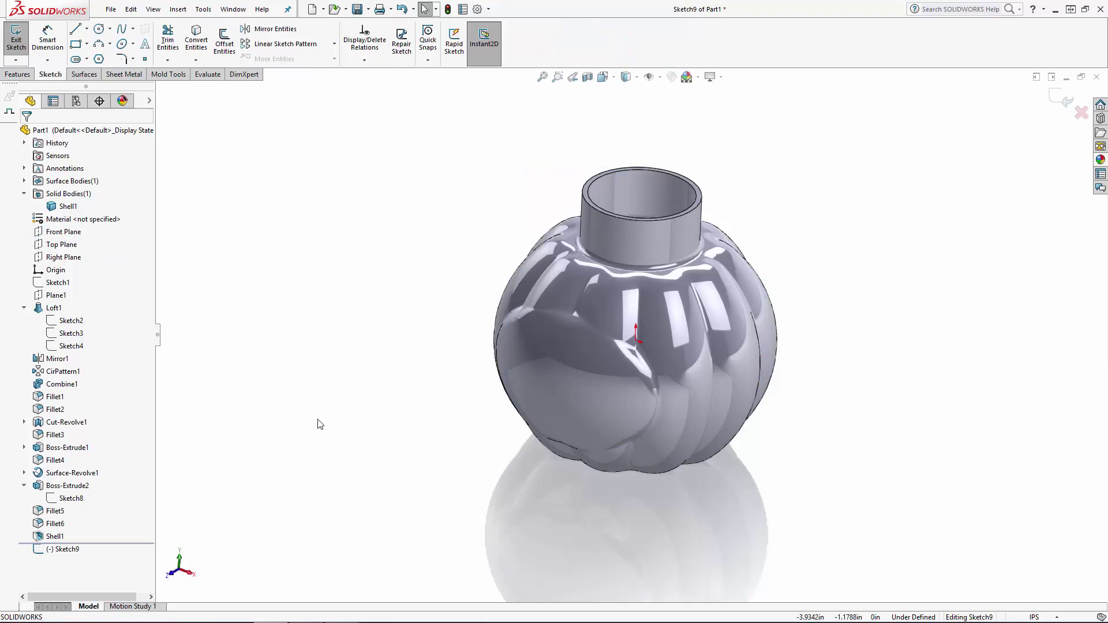
click(70, 498)
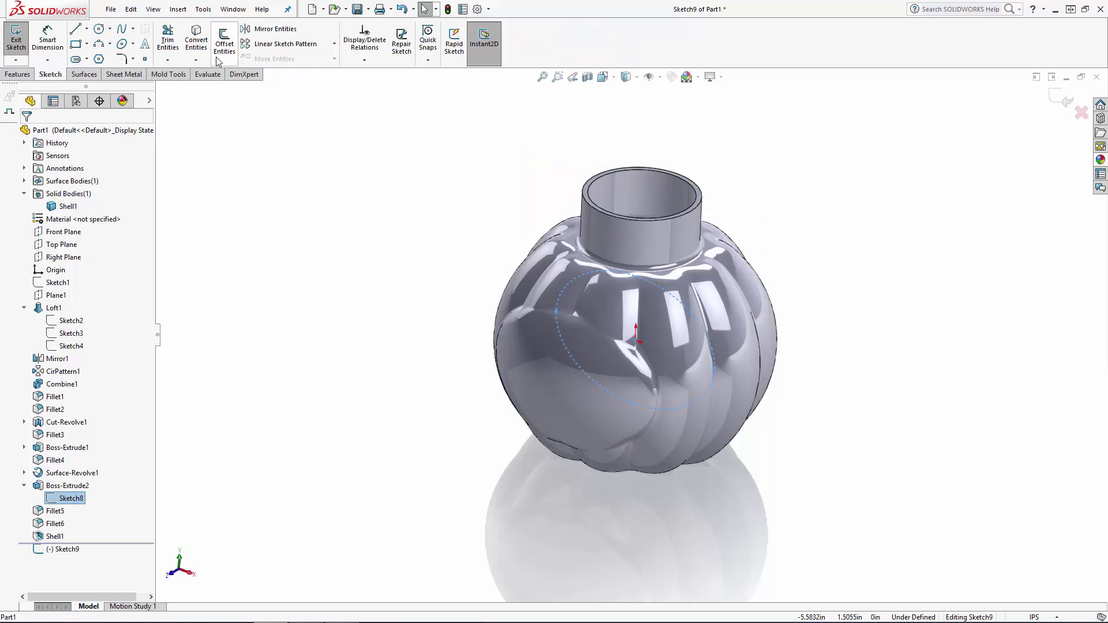
click(196, 40)
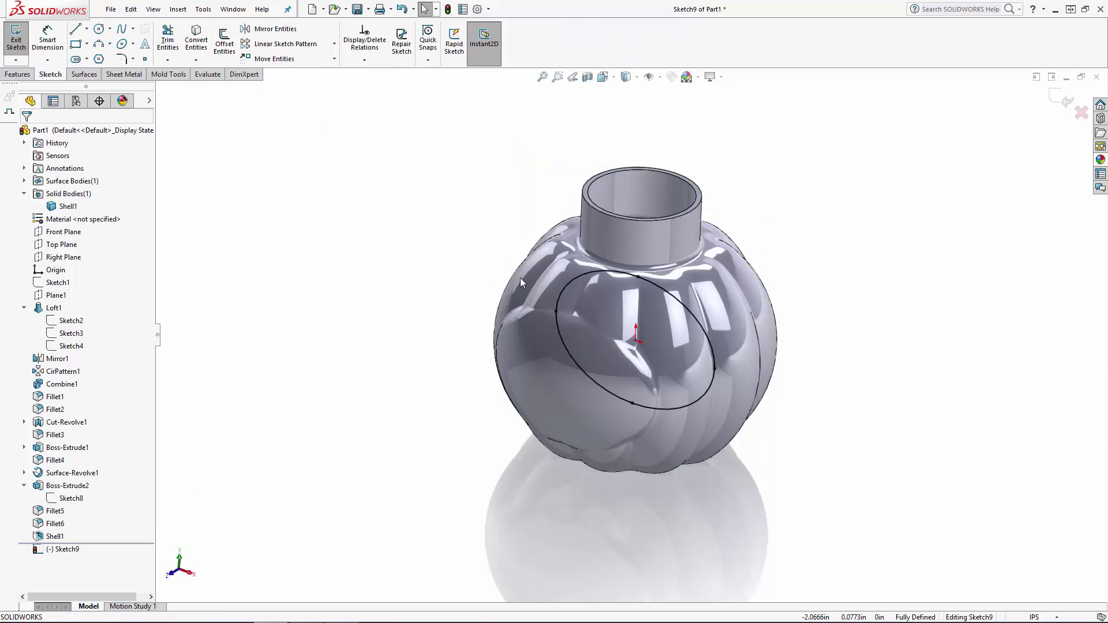
Turn the converted ellipse into construction geometry.
click(566, 296)
click(615, 253)
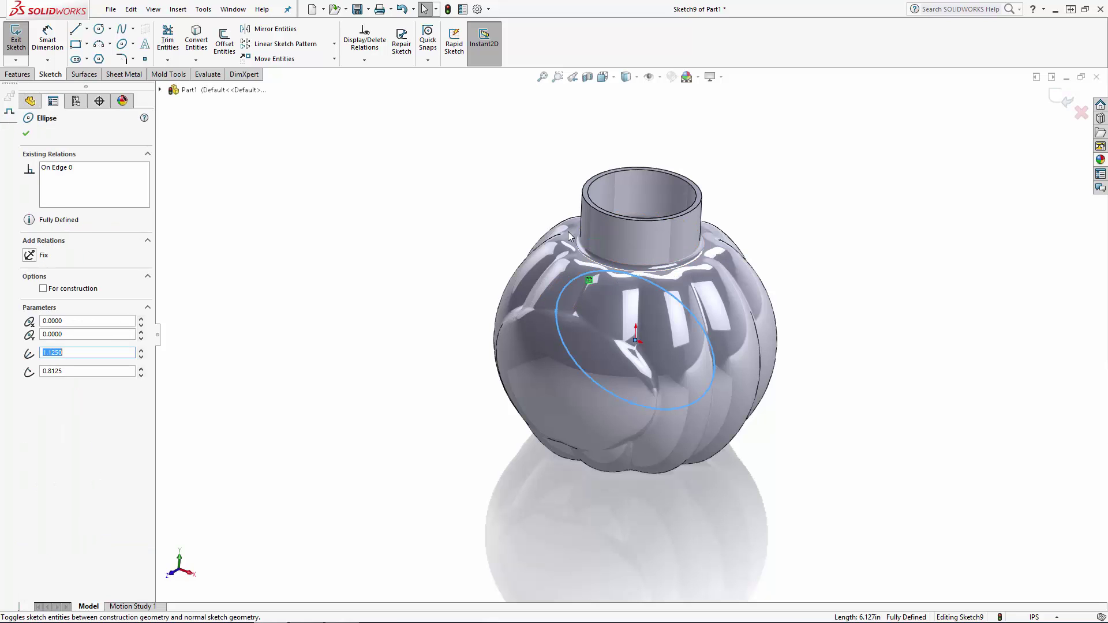
key(Escape)
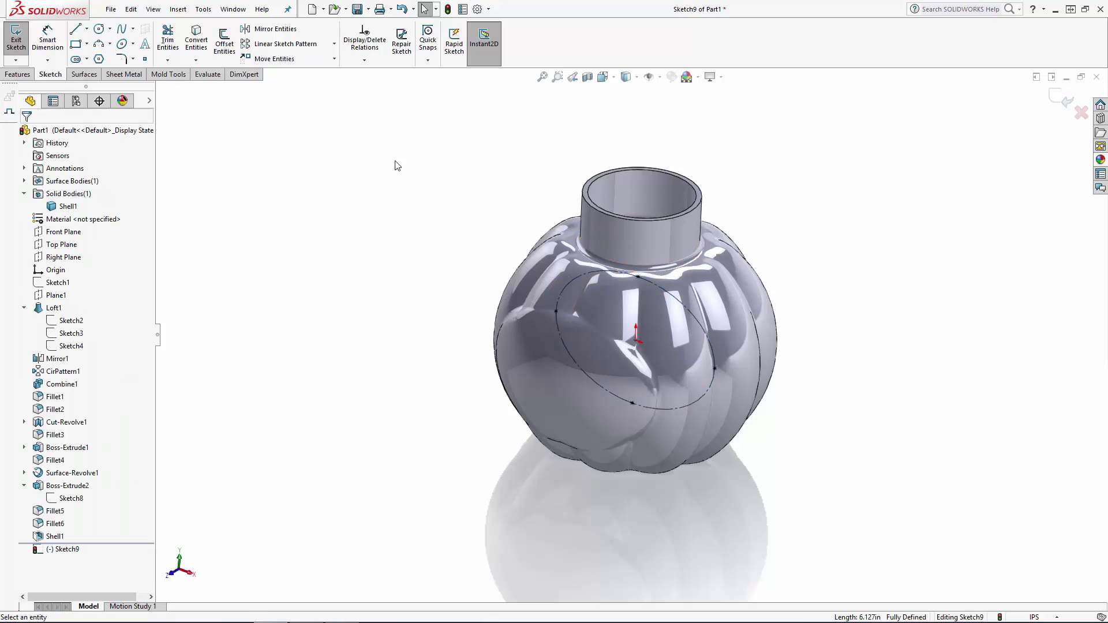
Offset the construction ellipse inward by 0.125 in and exit the sketch.
click(237, 49)
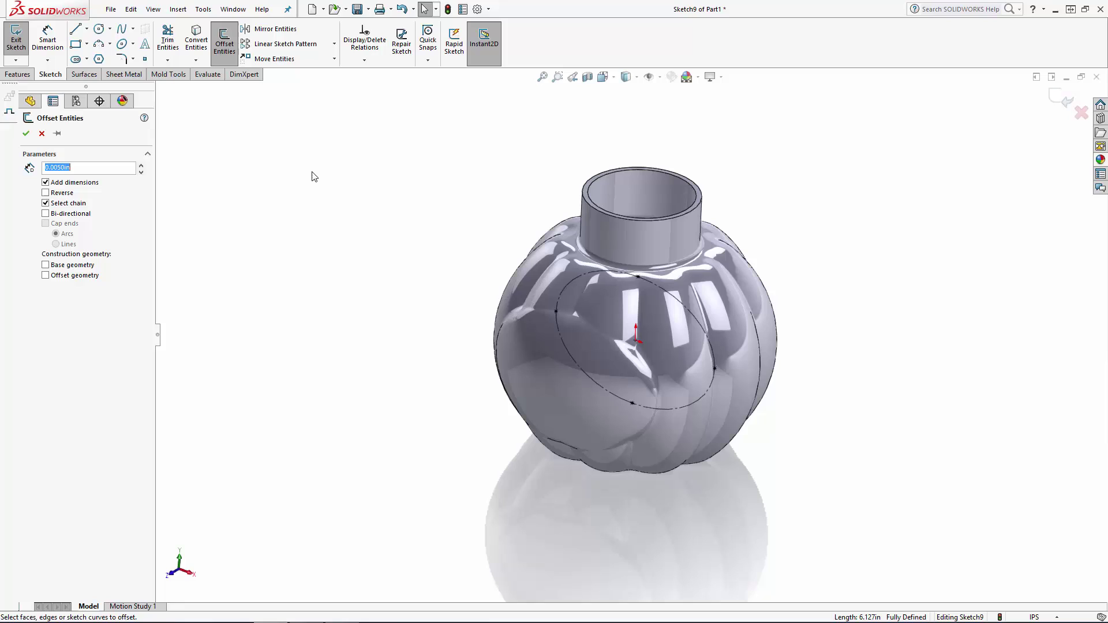
click(581, 285)
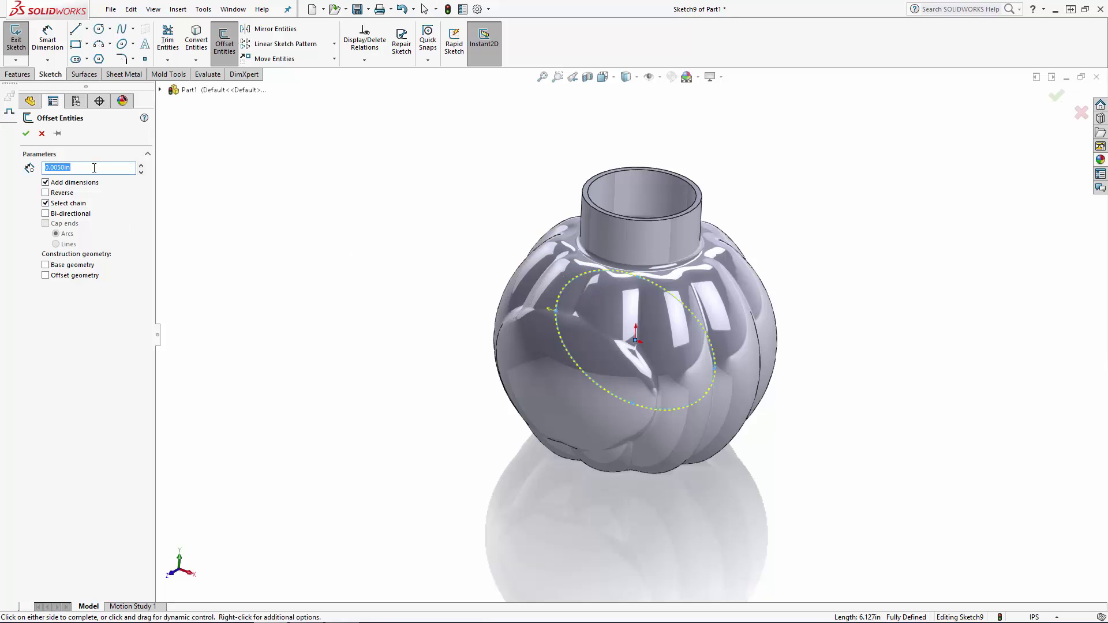
text(.125)
key(Return)
click(26, 133)
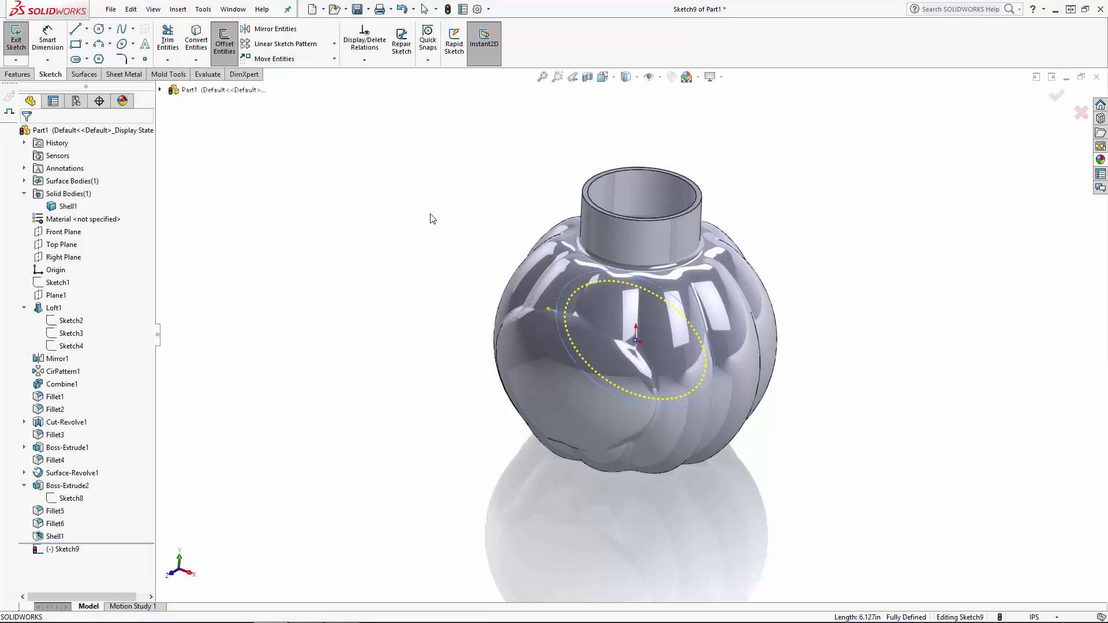
double_click(914, 209)
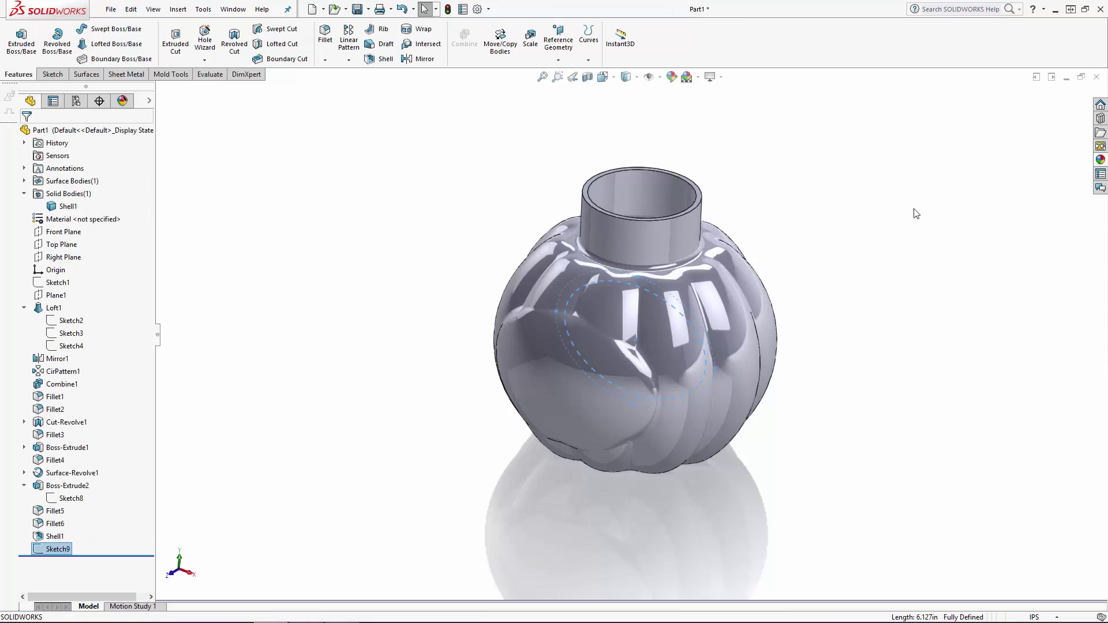
Cut the offset ellipse 1/32 in deep into the label boss, starting the extruded cut from the boss's front face.
click(176, 40)
click(138, 168)
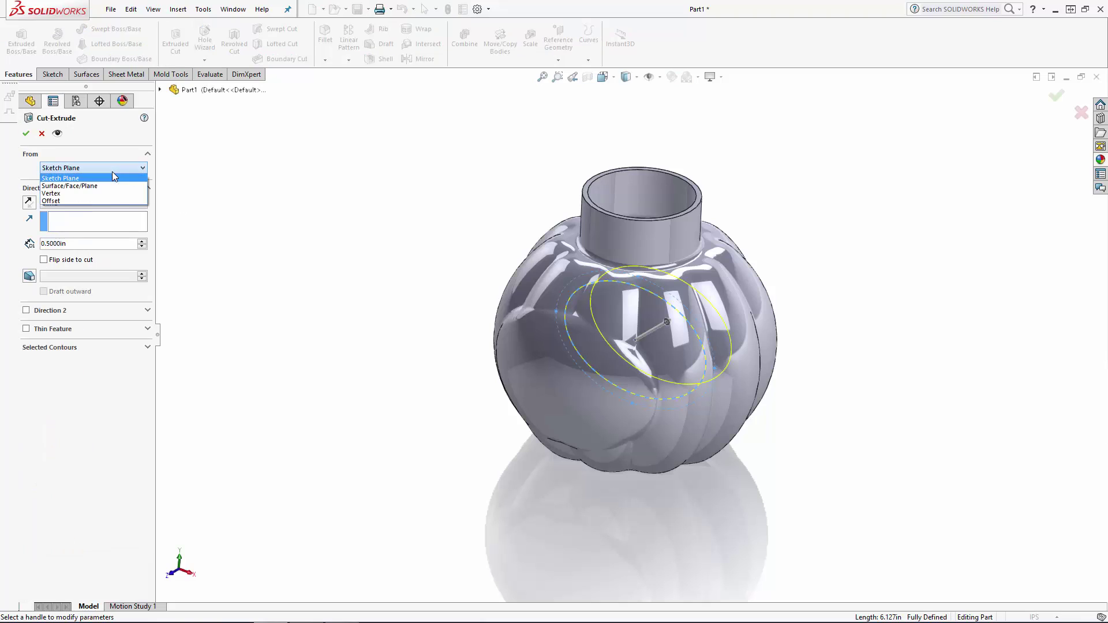
click(85, 186)
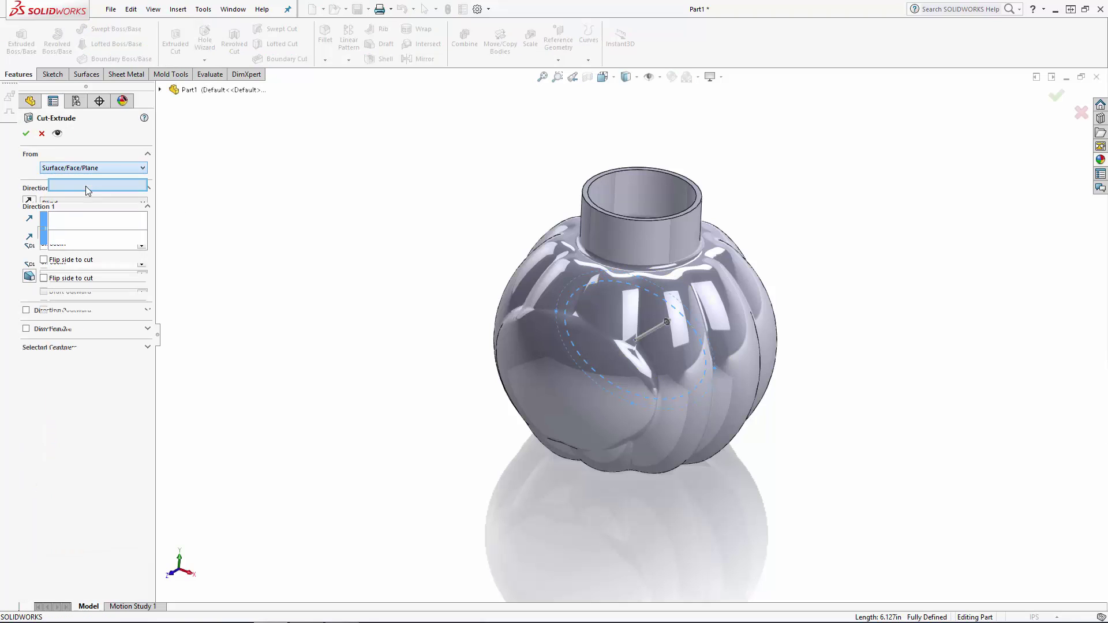
click(574, 397)
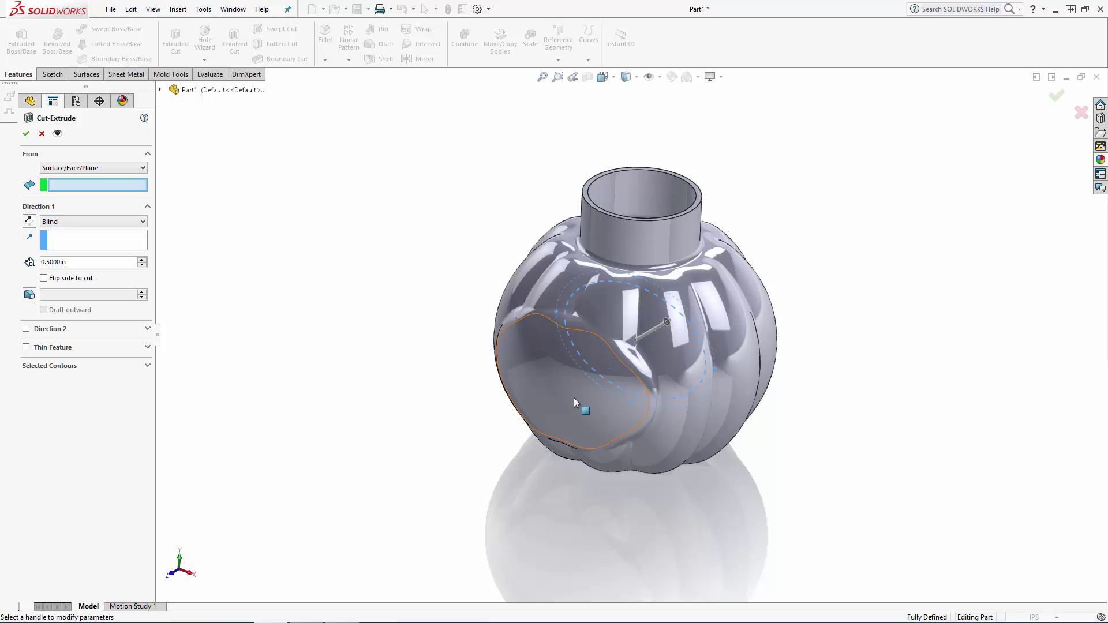
double_click(87, 261)
text(1/32)
key(Return)
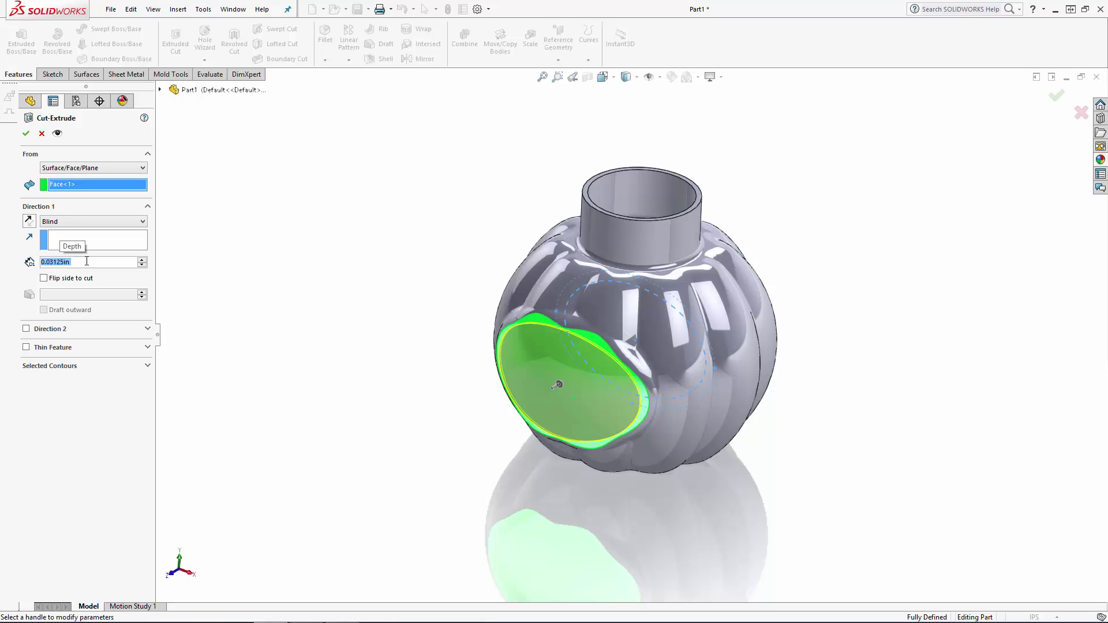
key(Return)
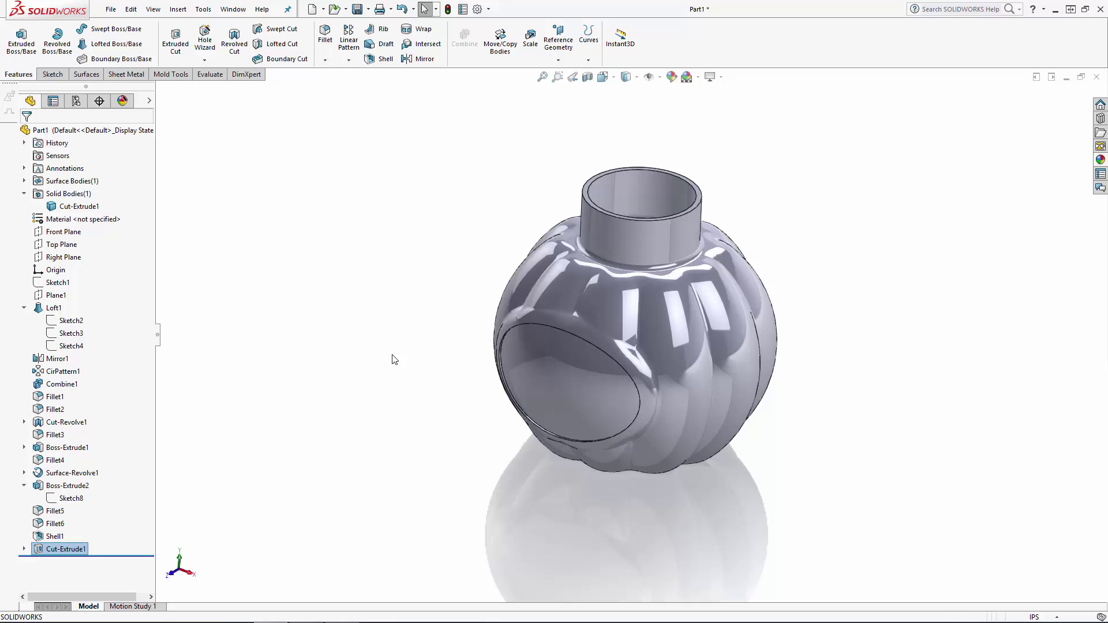
Fillet the outer rim edge of the elliptical recess with a 1/32 in radius.
click(326, 36)
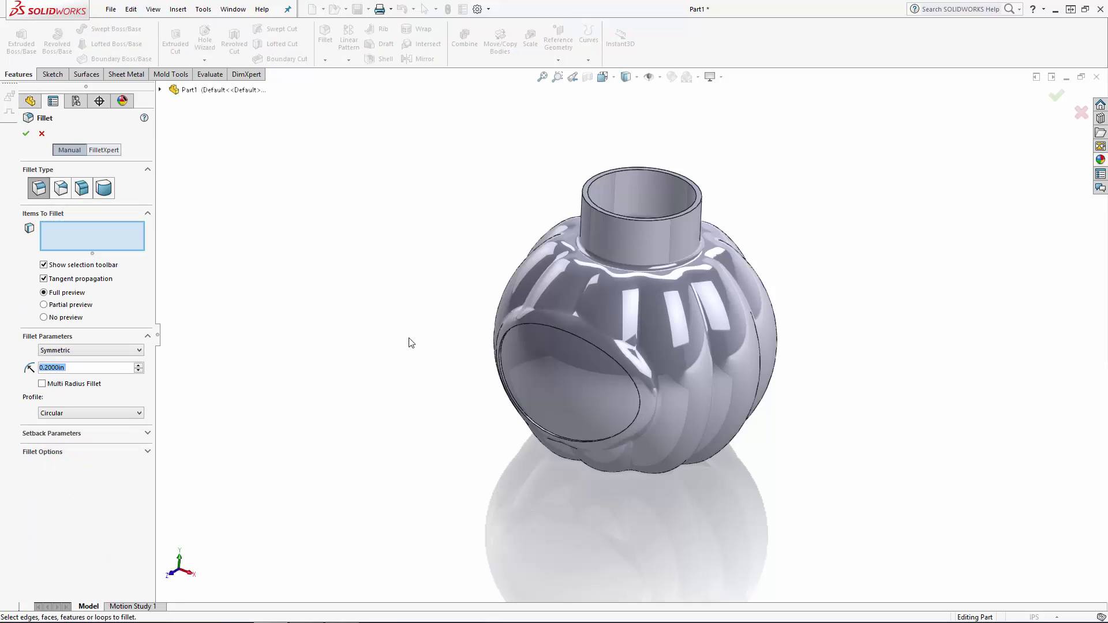
text(1/32)
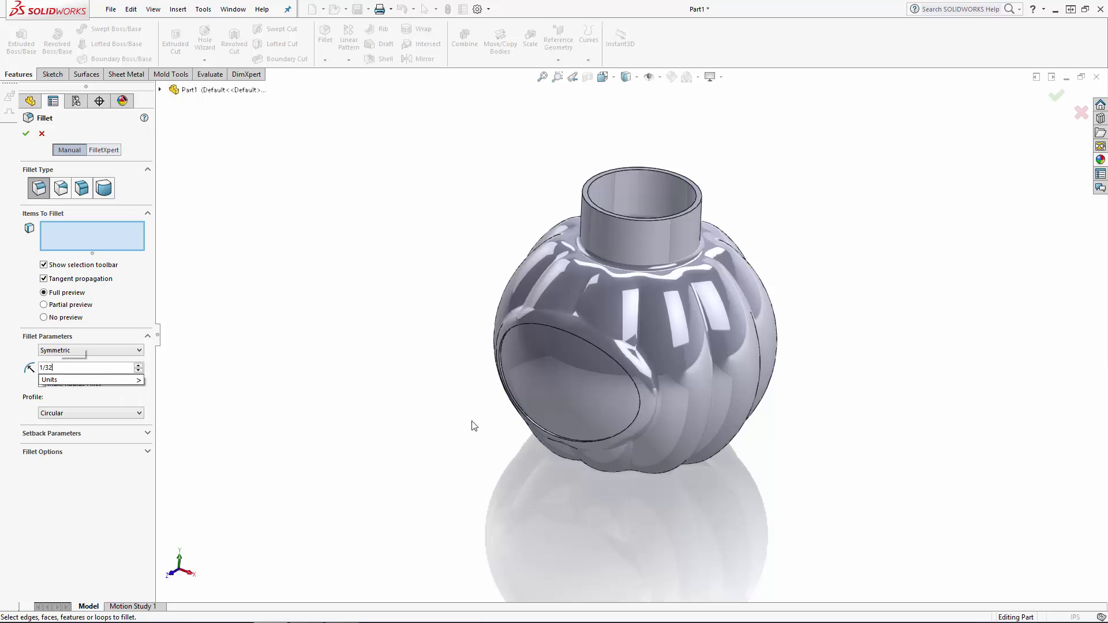
key(Return)
scroll(531, 321, down, 5)
scroll(496, 303, down, 2)
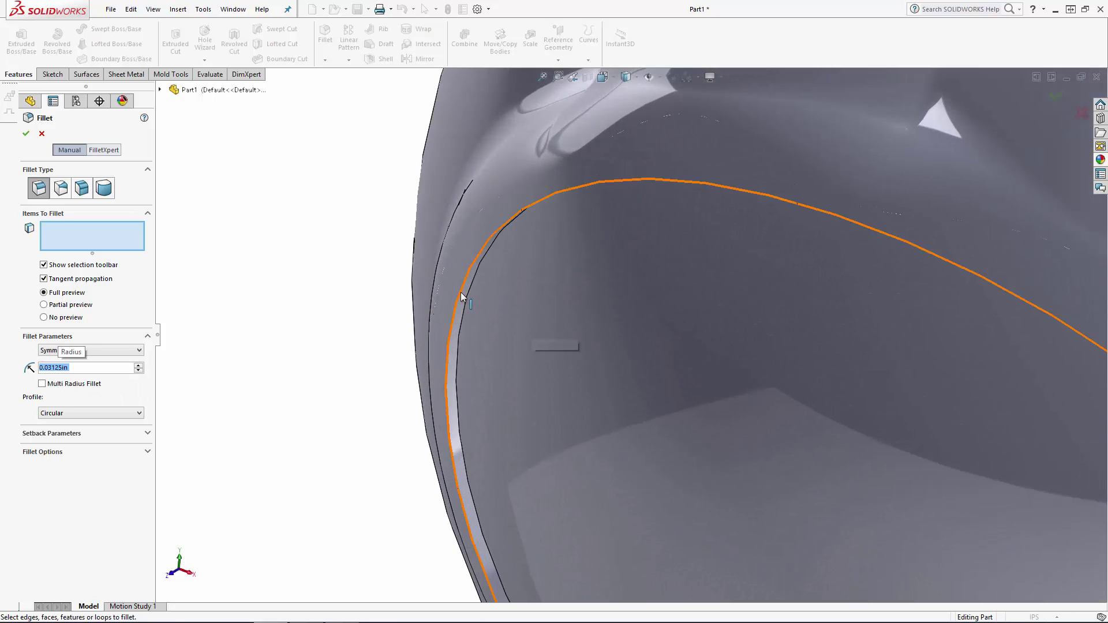
click(460, 292)
key(Return)
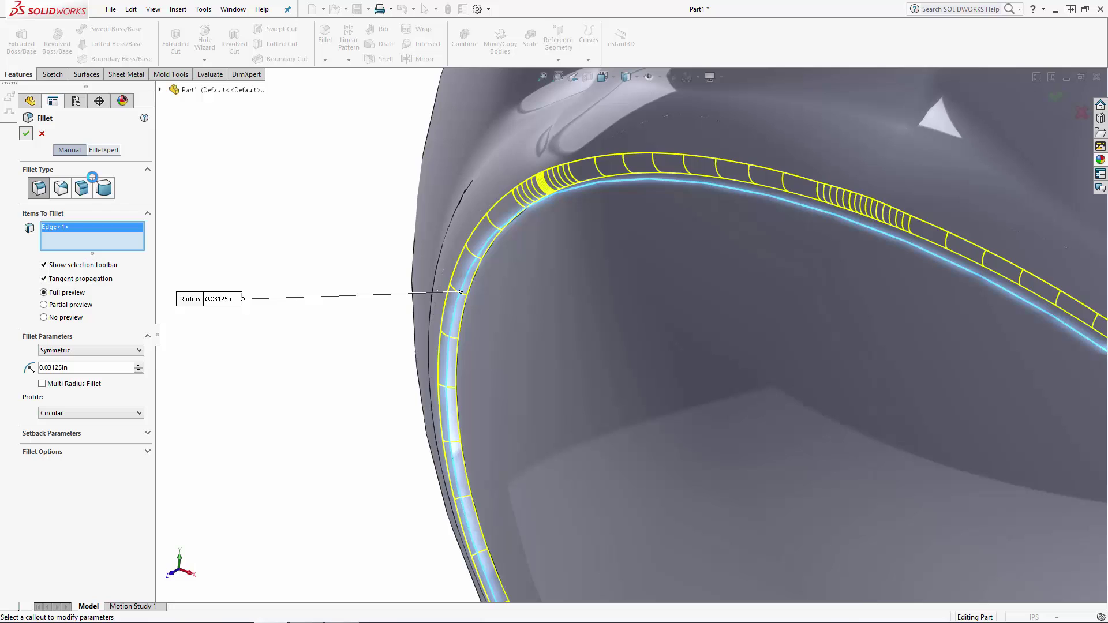
scroll(269, 231, up, 7)
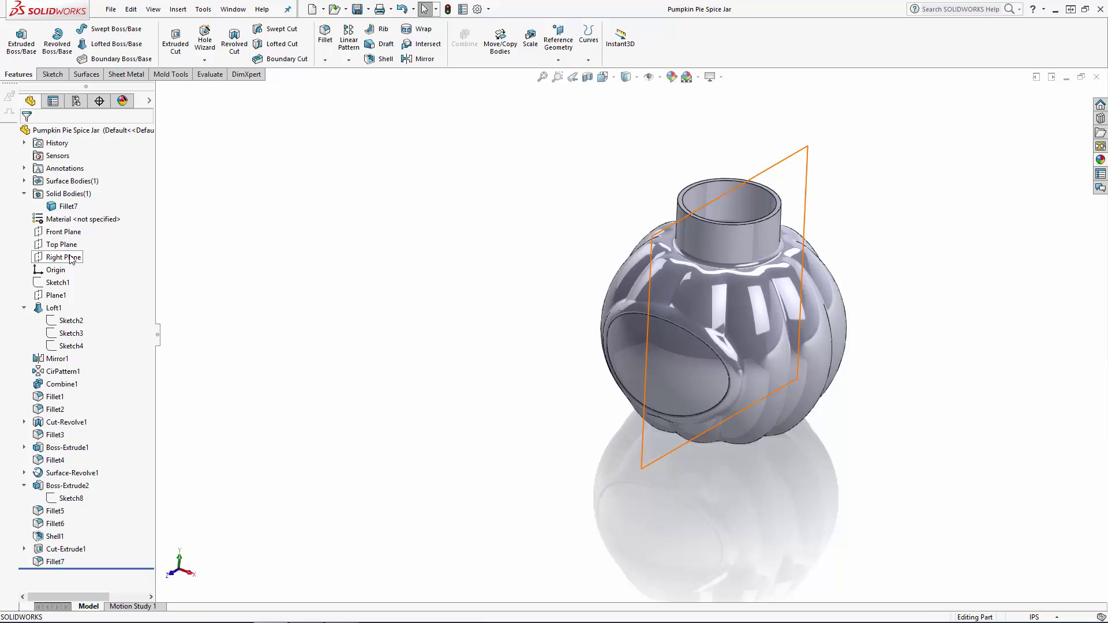
Start a sketch on the Right Plane and draw a rectangle about 0.09 in wide against the neck's outer edge, near its base.
click(65, 258)
click(92, 235)
click(602, 77)
click(667, 140)
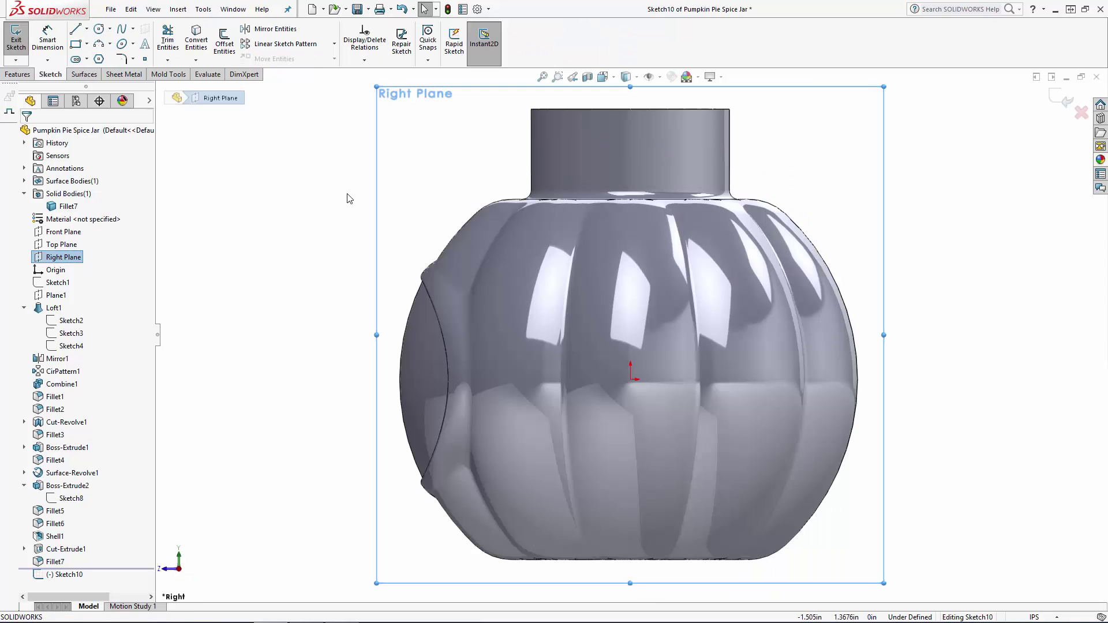
key(r)
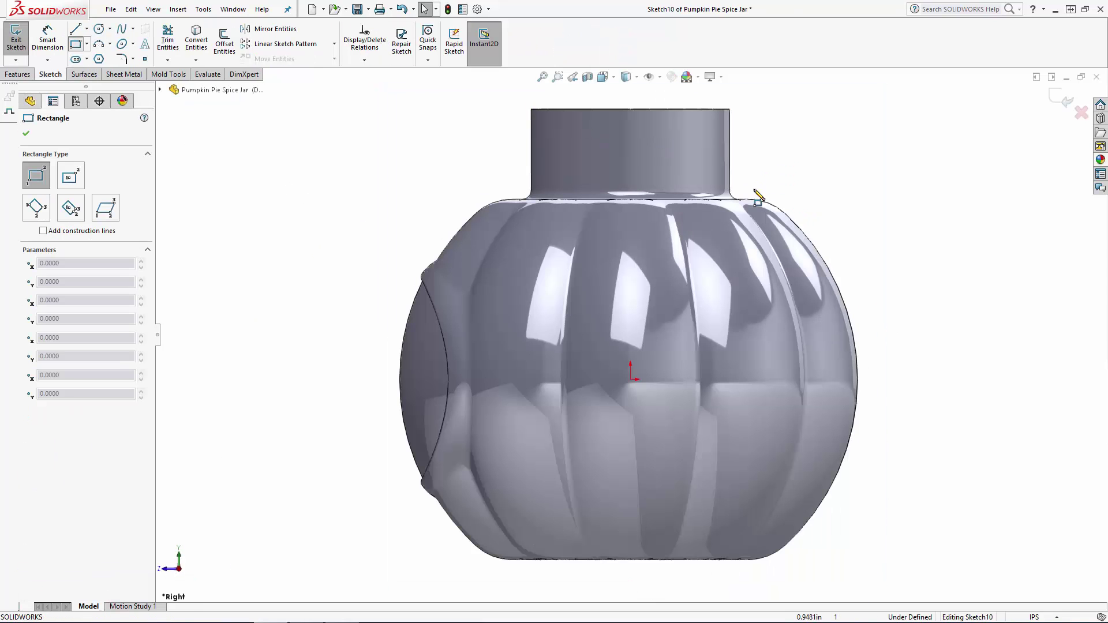
scroll(733, 196, down, 6)
mouse_move(578, 207)
mouse_down()
mouse_move(635, 247)
mouse_move(637, 272)
mouse_move(635, 260)
mouse_up()
key(Escape)
Make the rectangle's lower edge and outer vertical edge equal in length.
click(623, 261)
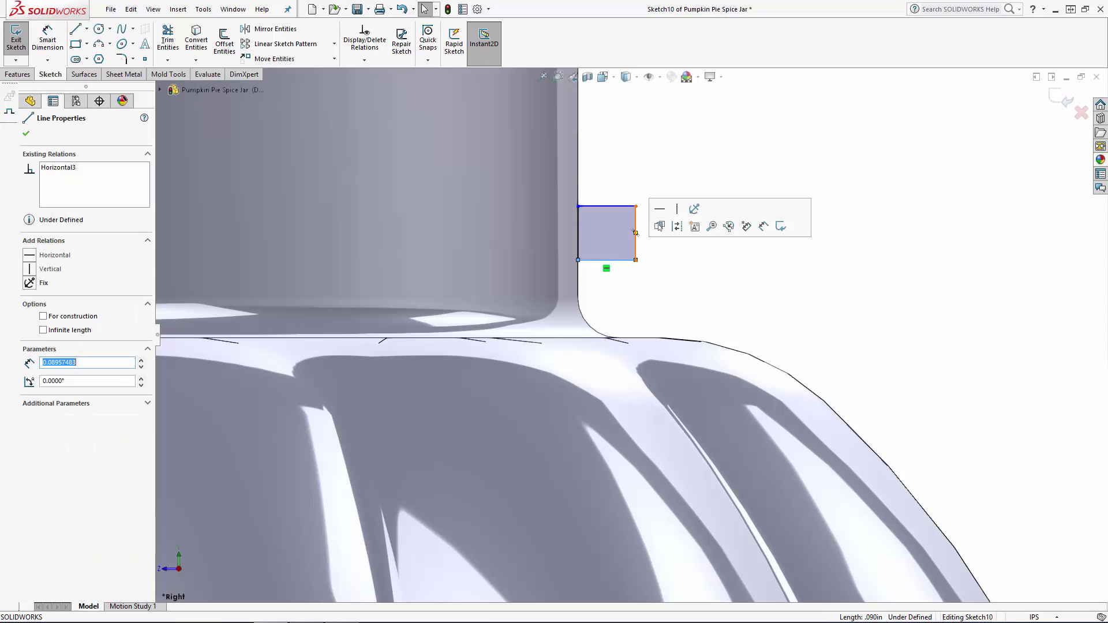
ctrl+click(635, 236)
click(33, 389)
key(Escape)
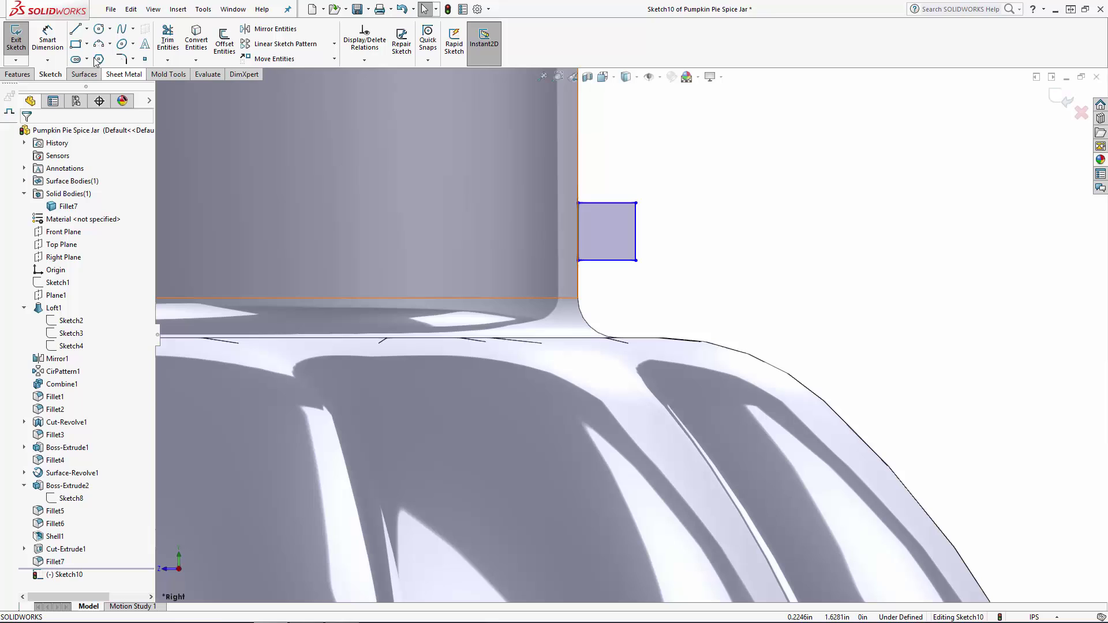
Dimension the outer vertical side of the small square at the neck as 1/16 in.
click(48, 38)
click(635, 230)
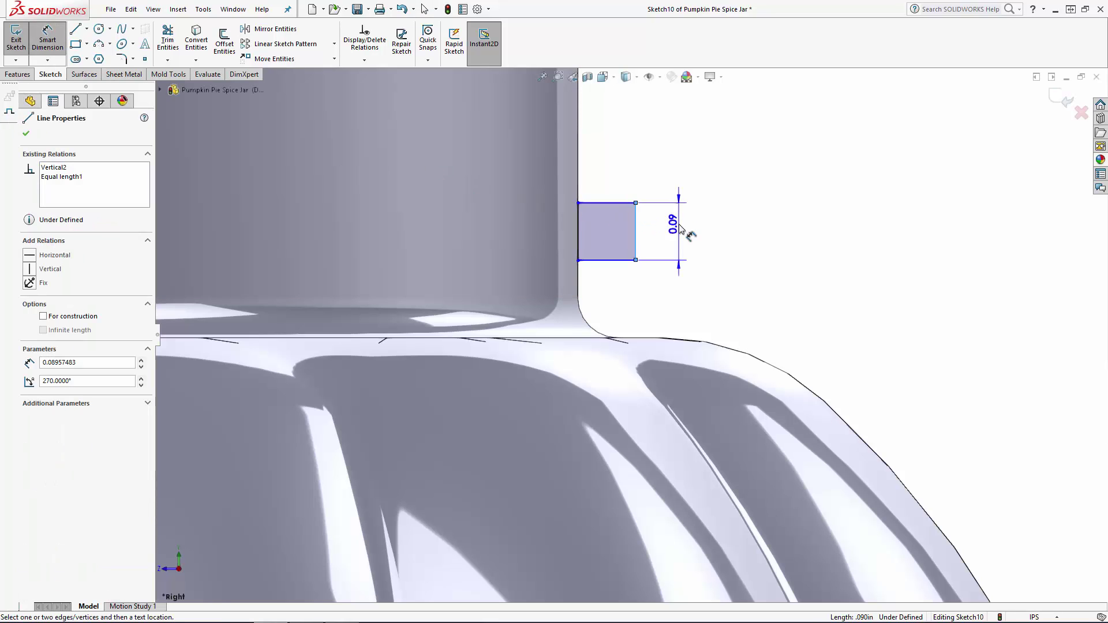
click(679, 228)
text(1/16)
key(Return)
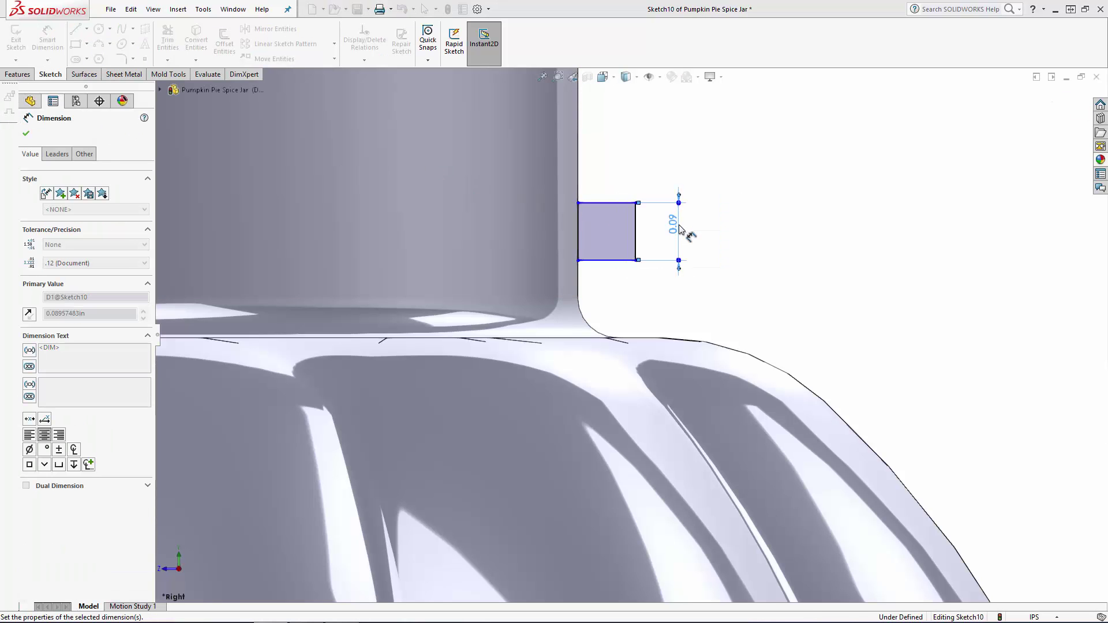
Dimension the square's lower edge 0.12 in above the flat shoulder edge of the jar.
click(636, 340)
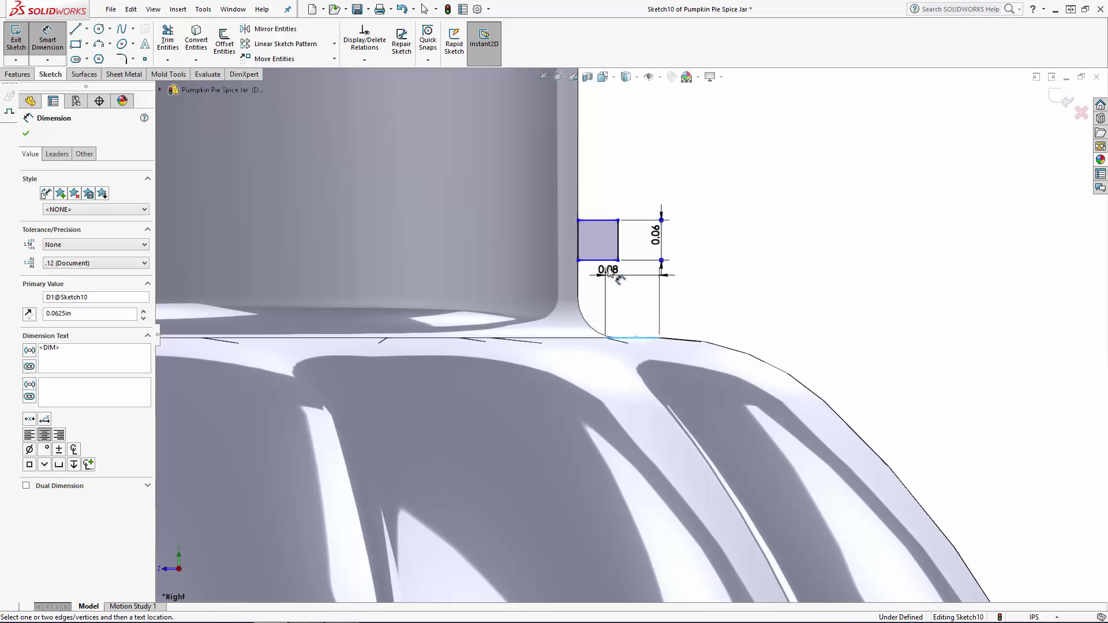
click(598, 260)
click(701, 297)
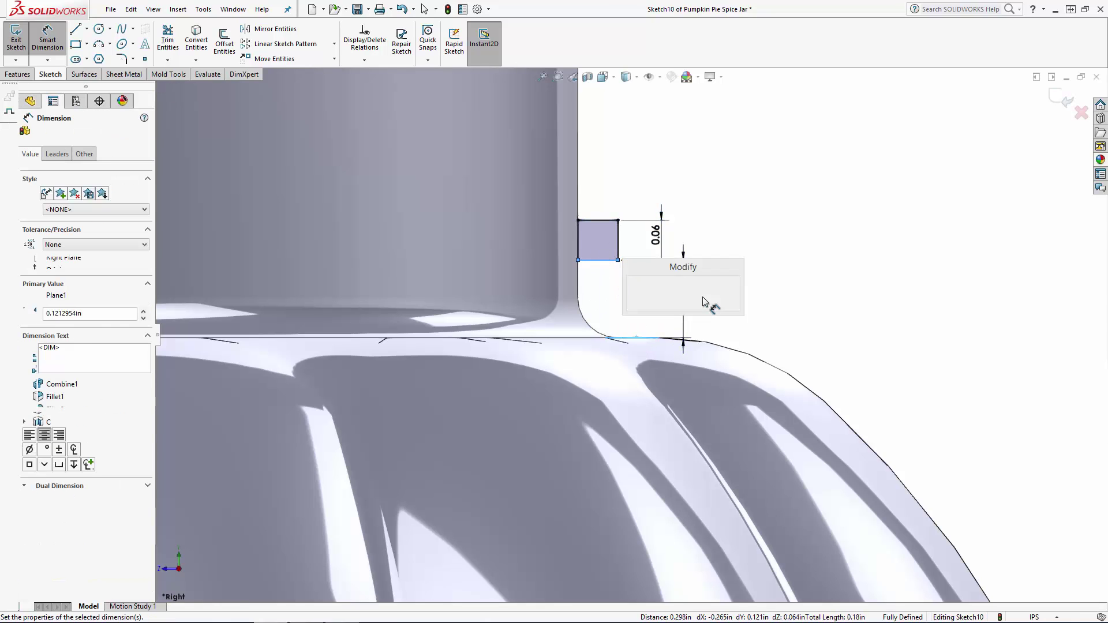
key(Return)
click(732, 289)
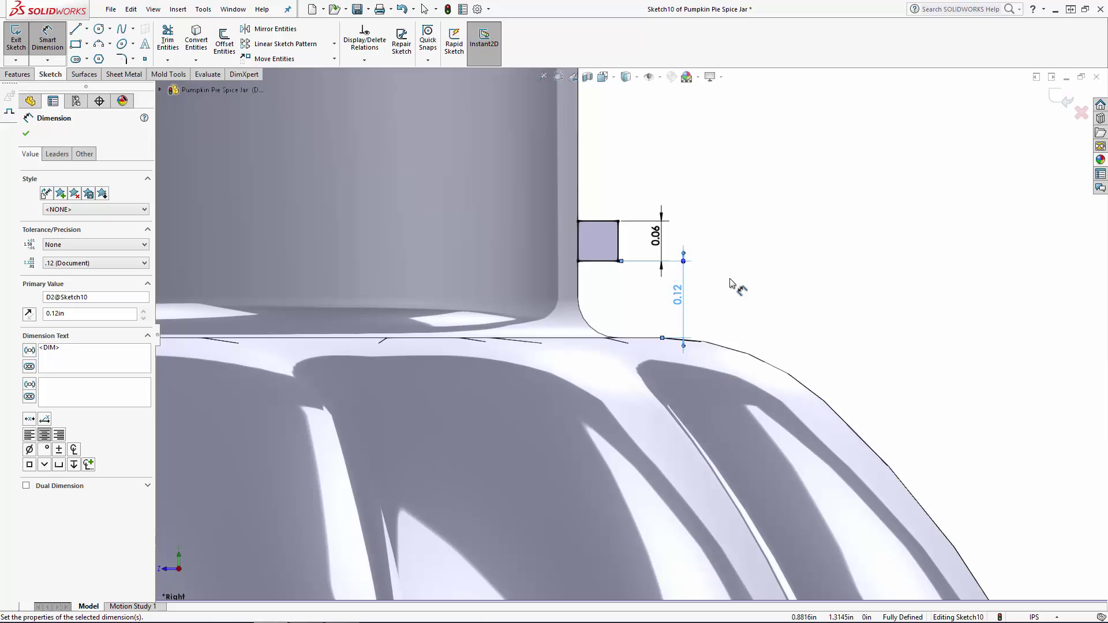
Draw a vertical centerline about 0.9 in long down from the midpoint of the neck's top edge, and exit the sketch.
scroll(729, 279, up, 5)
click(87, 28)
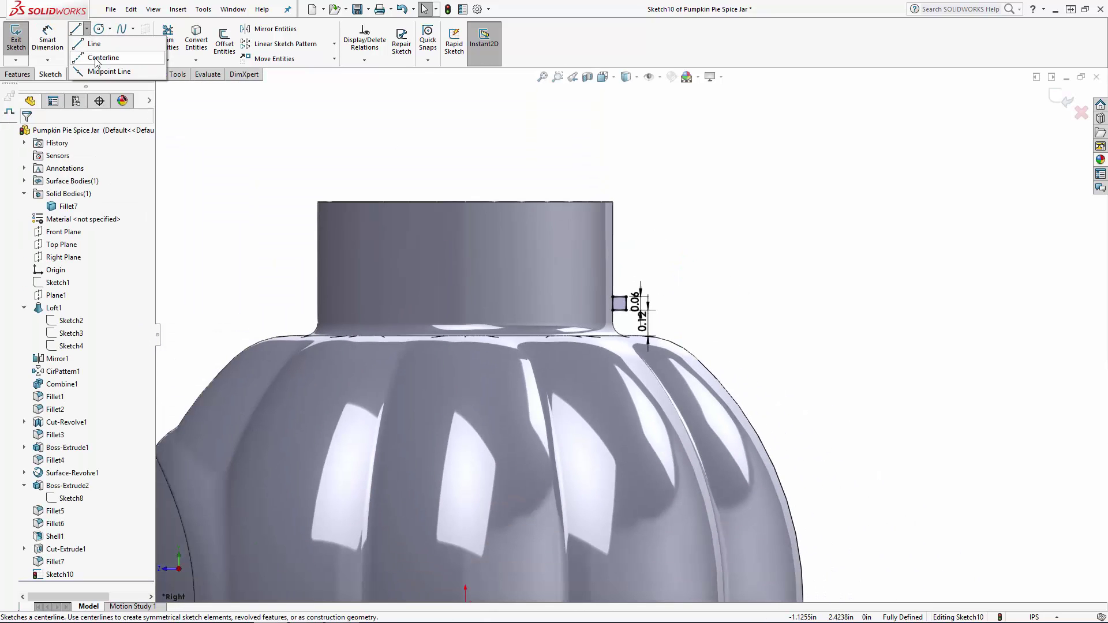
click(95, 41)
click(465, 202)
click(465, 395)
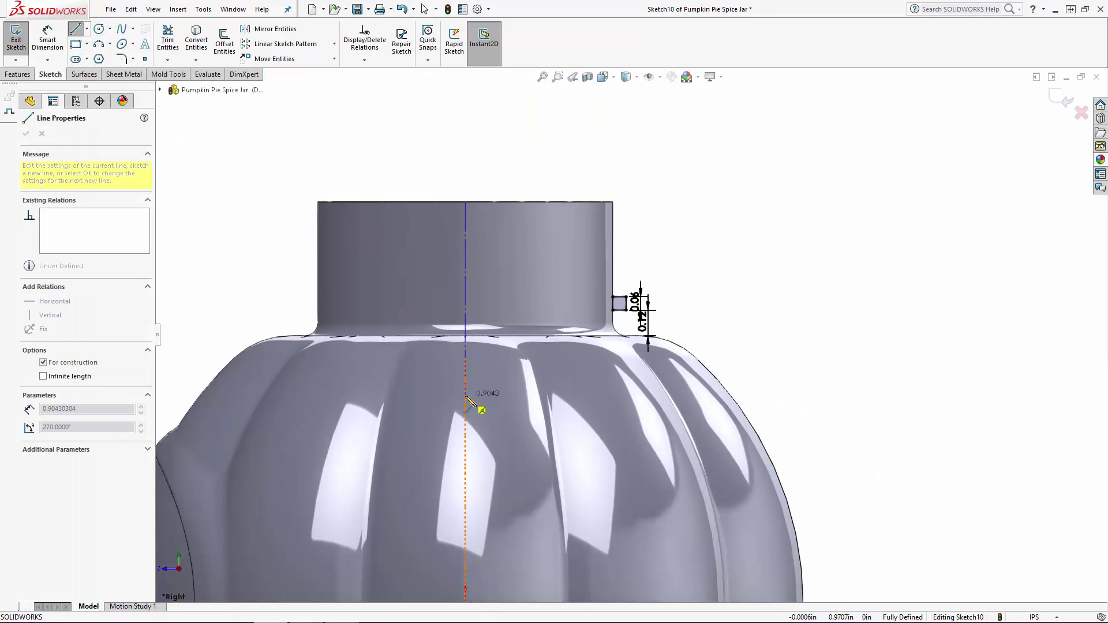
key(Escape)
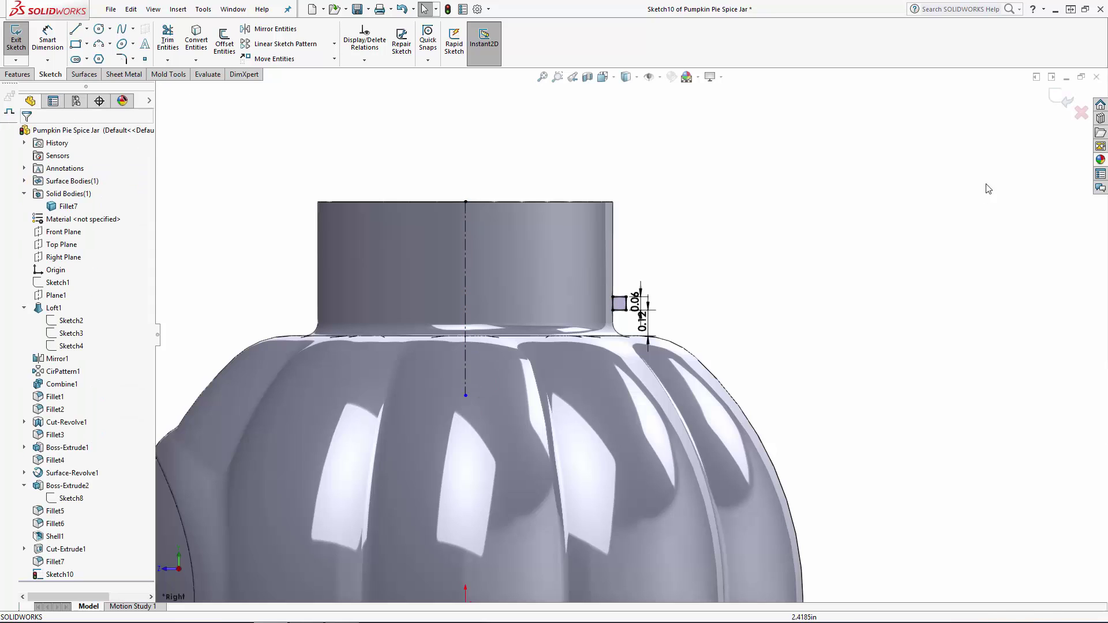
click(1061, 99)
Revolve the square profile 360 degrees about the centerline as a merged ring around the neck.
scroll(695, 318, up, 3)
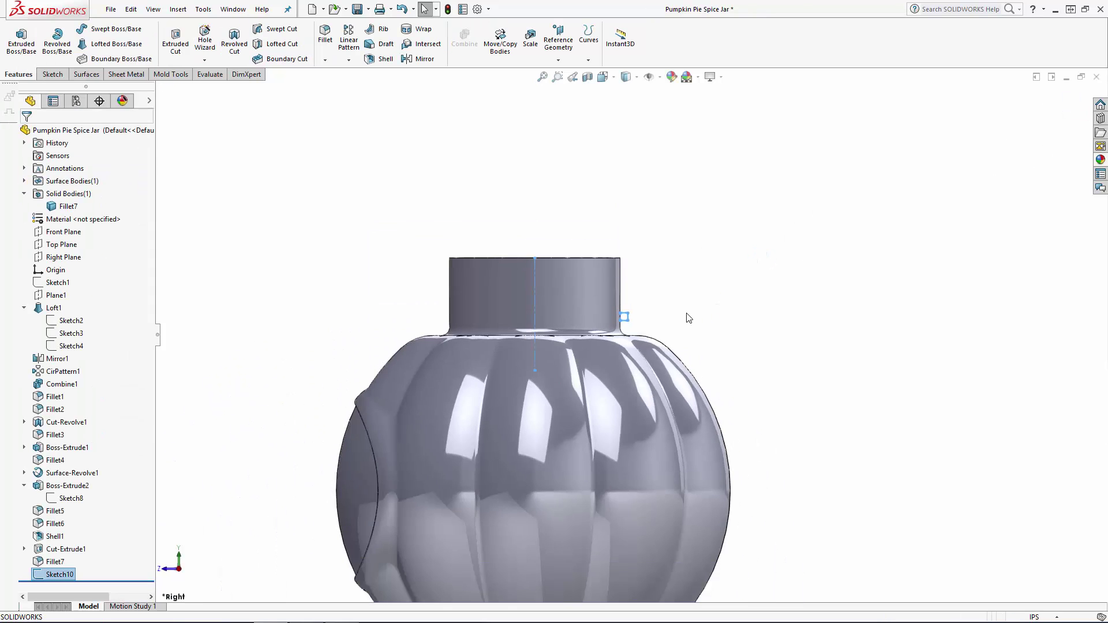
mouse_move(687, 316)
middle_down()
mouse_move(655, 364)
mouse_move(630, 367)
middle_up()
scroll(630, 367, down, 2)
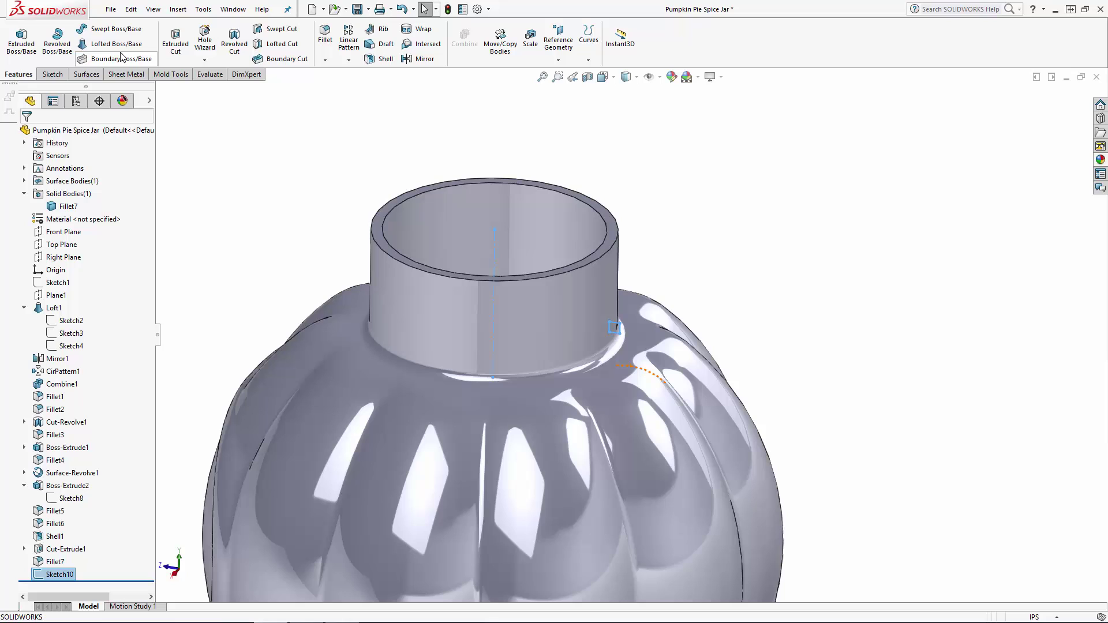
click(57, 42)
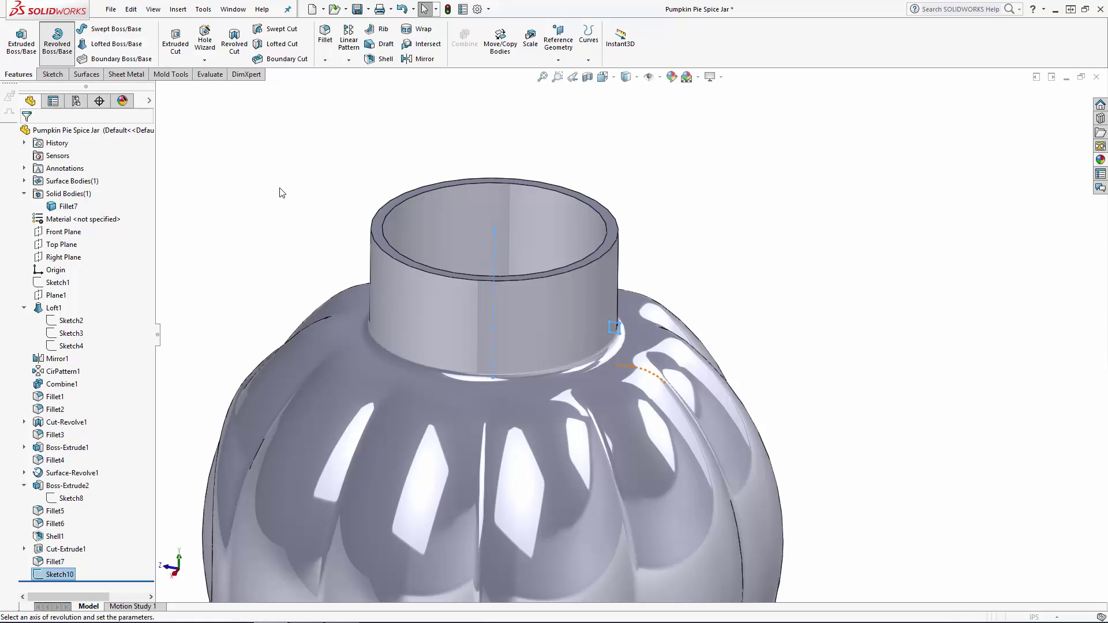
click(26, 133)
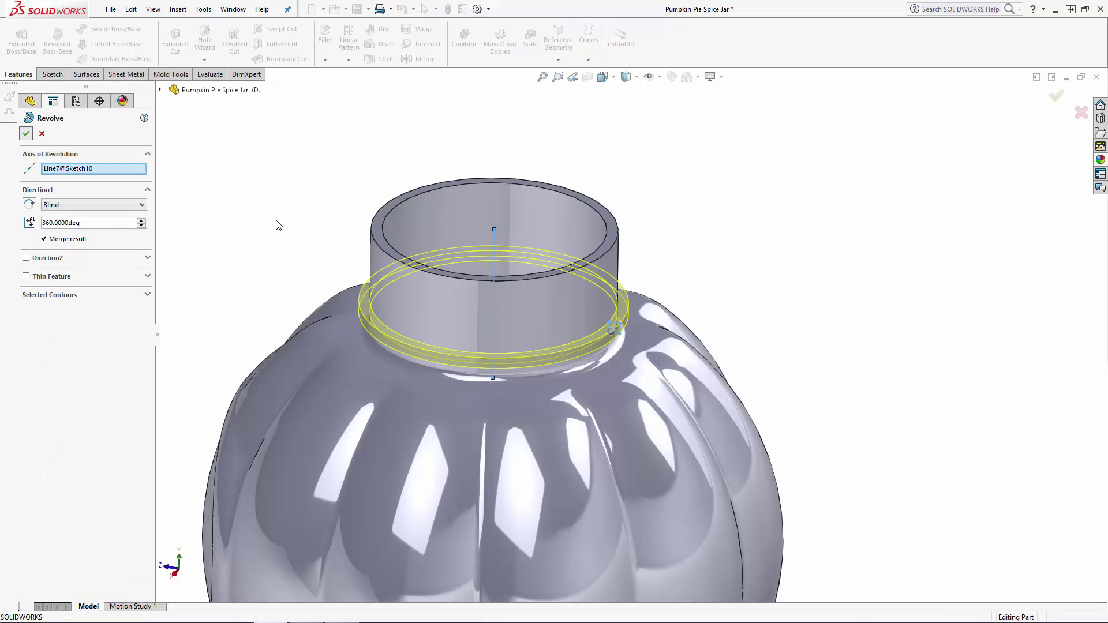
scroll(277, 223, up, 6)
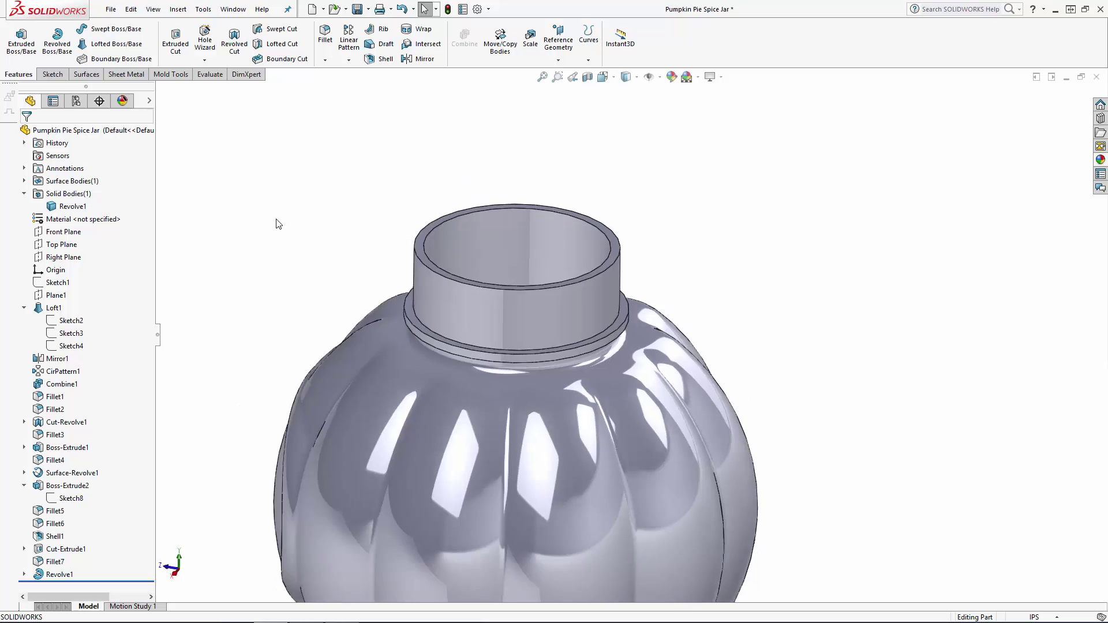
Start a Thread feature located on the outer top edge of the jar's neck.
scroll(644, 519, down, 1)
middle_drag(718, 434, 823, 445)
key(f)
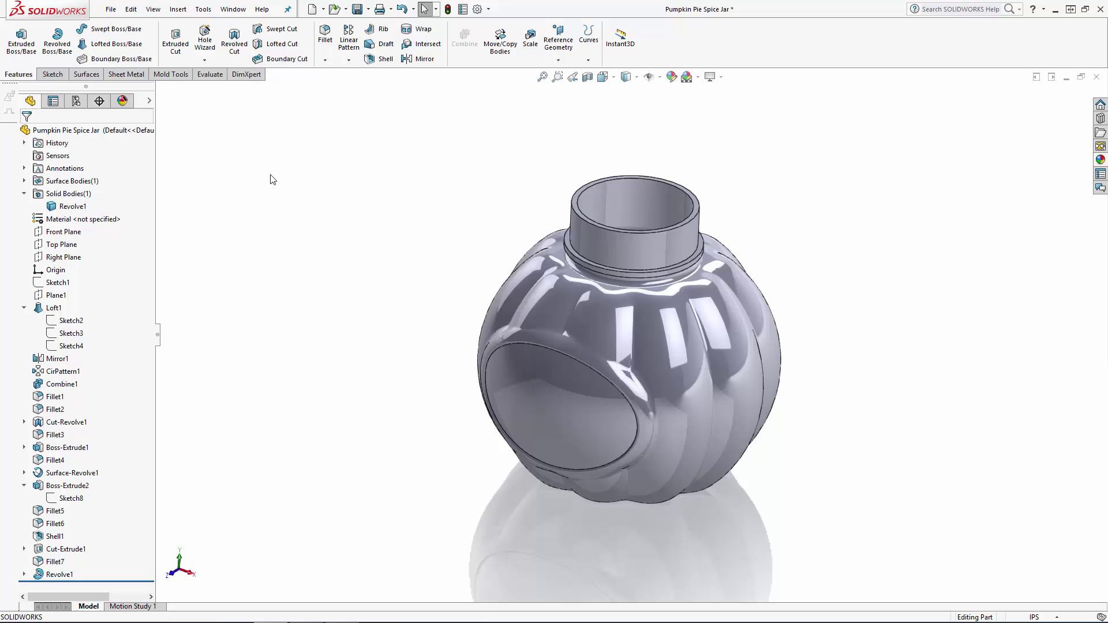
click(178, 8)
mouse_move(199, 60)
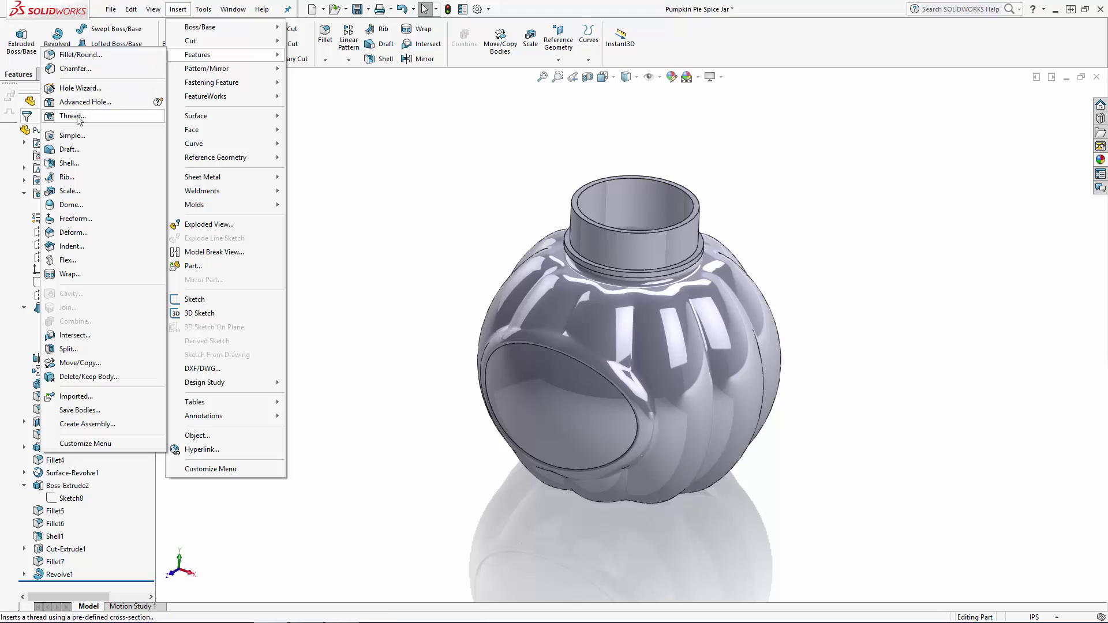
click(73, 116)
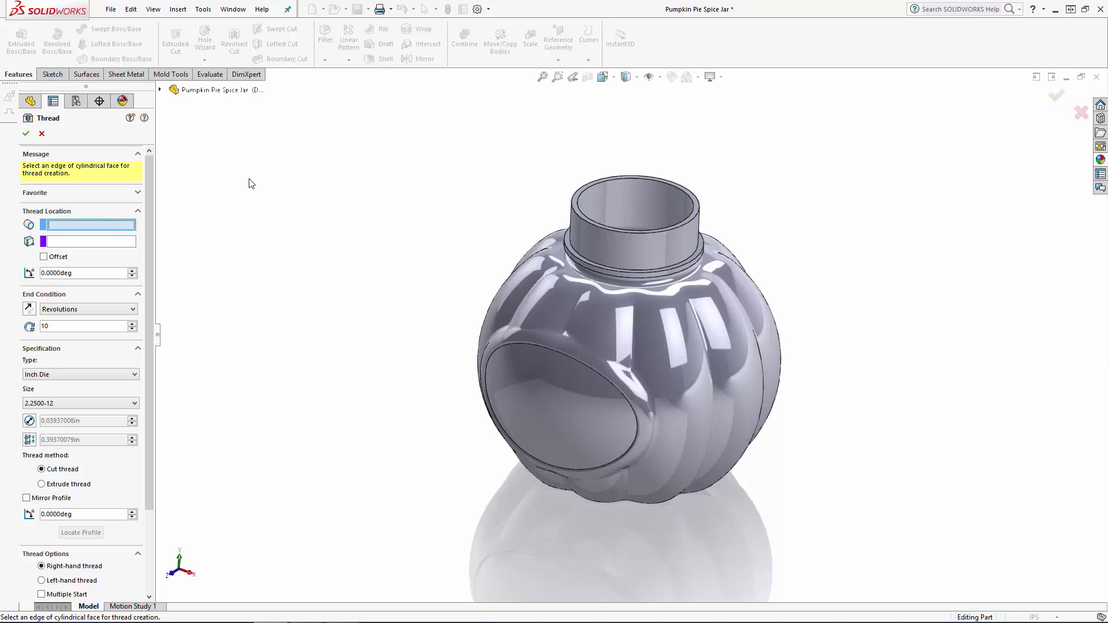
click(571, 208)
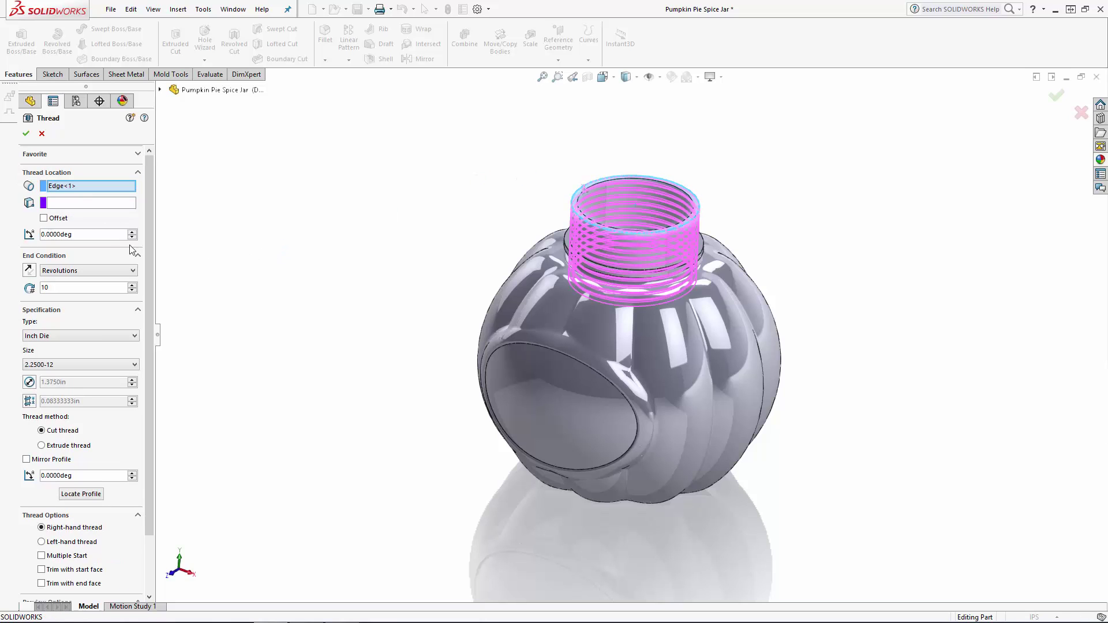
Enable the thread's start offset and set the offset distance to 0.0625 in.
click(43, 218)
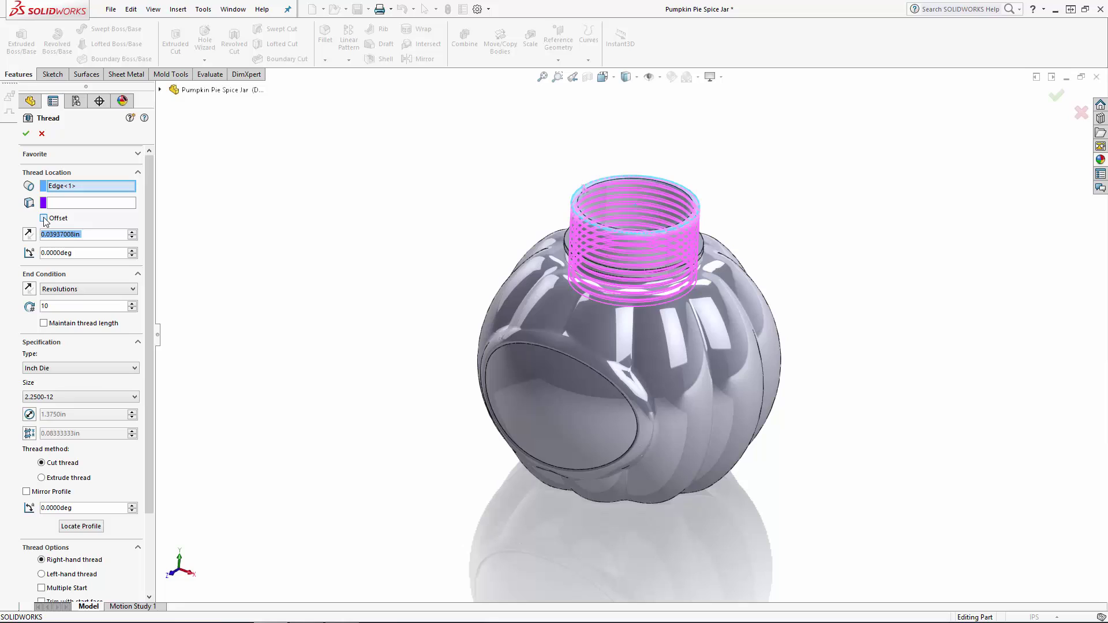
text(0.625)
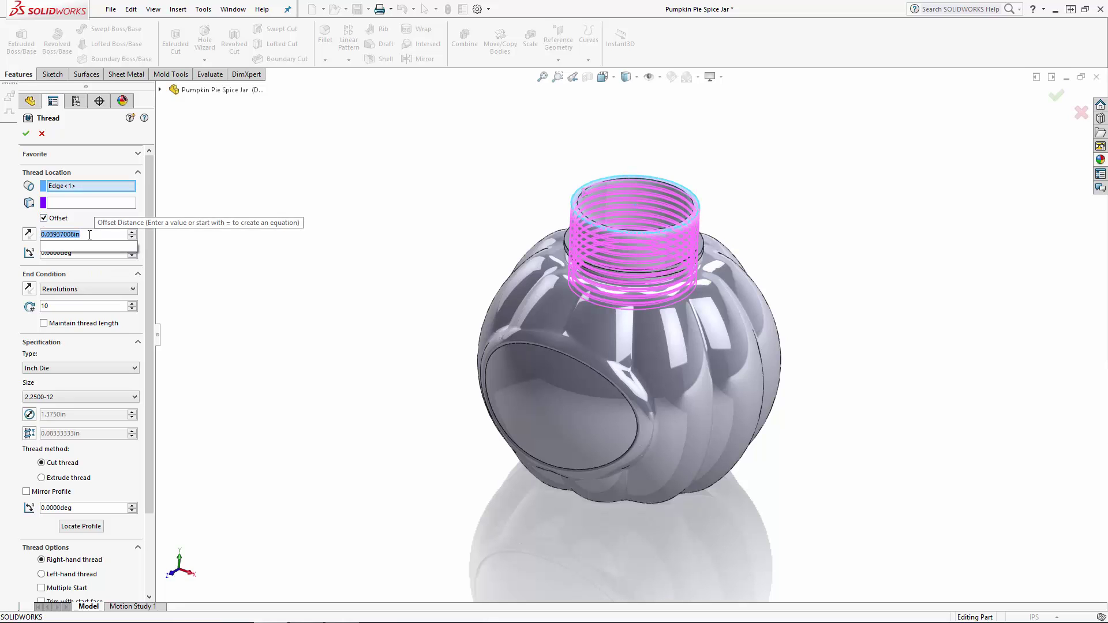
key(Return)
double_click(89, 234)
text(0.0625)
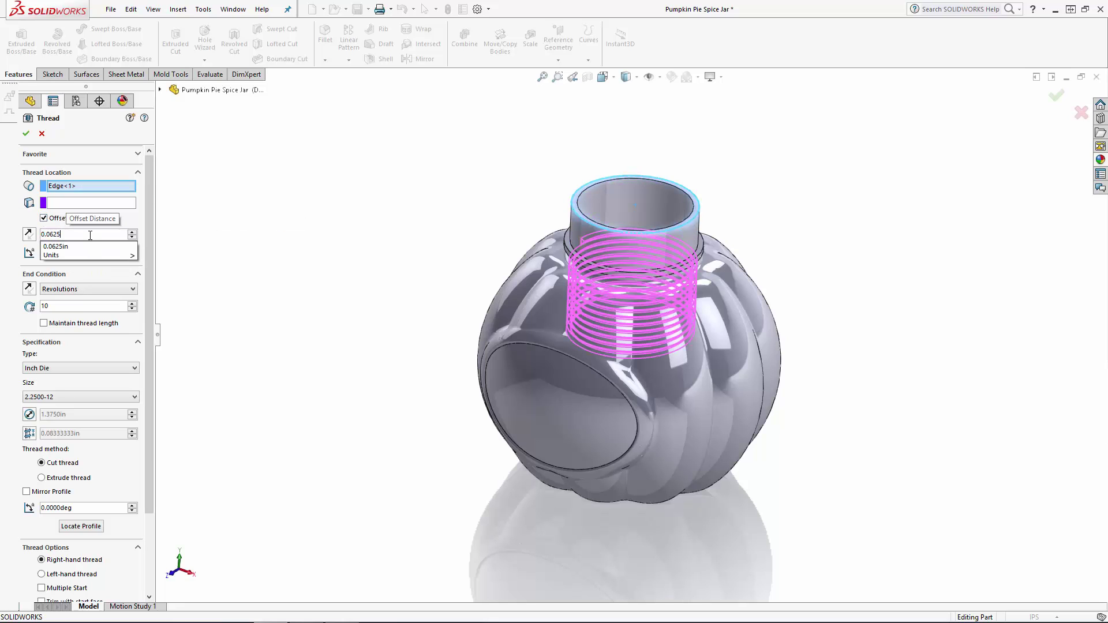
key(Return)
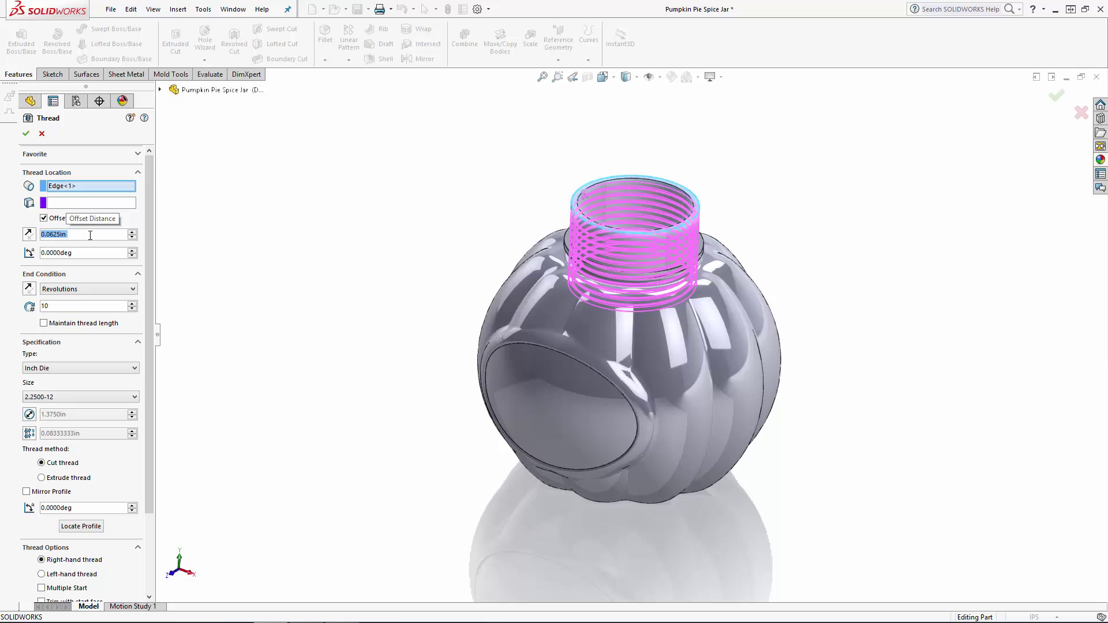
Define the thread's end condition by revolutions and set it to 1.25 revolutions.
click(67, 290)
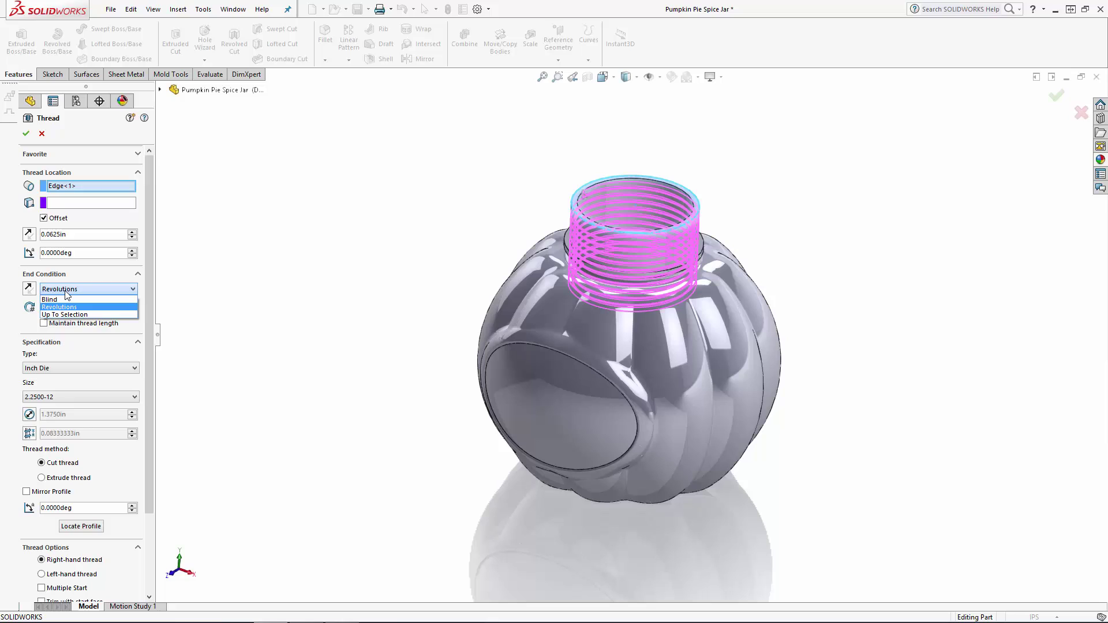
click(67, 306)
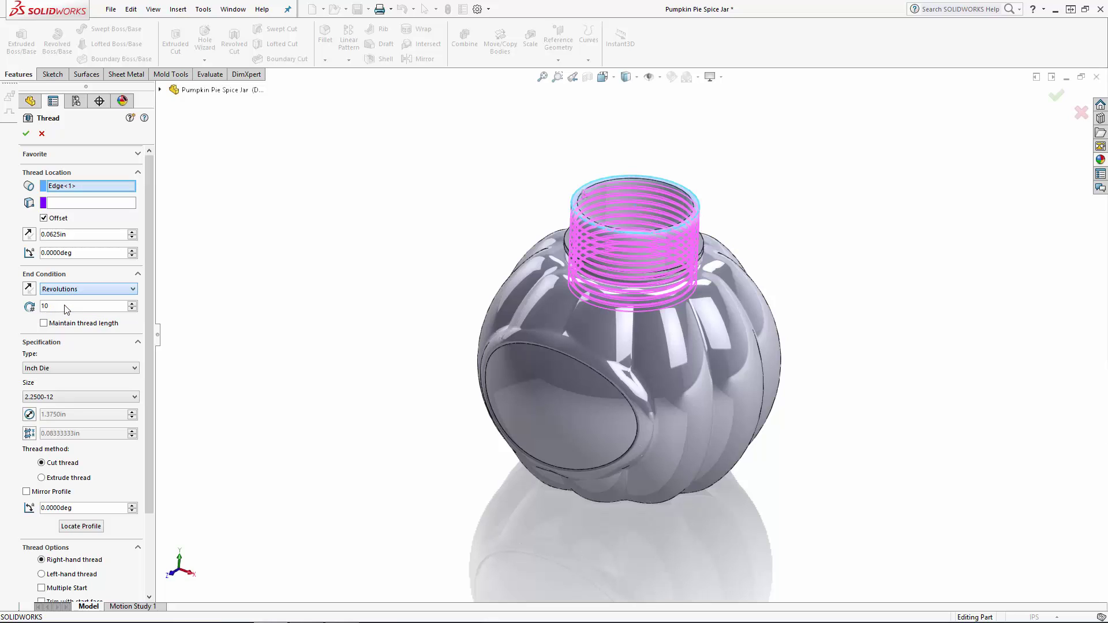
double_click(67, 305)
text(1.25)
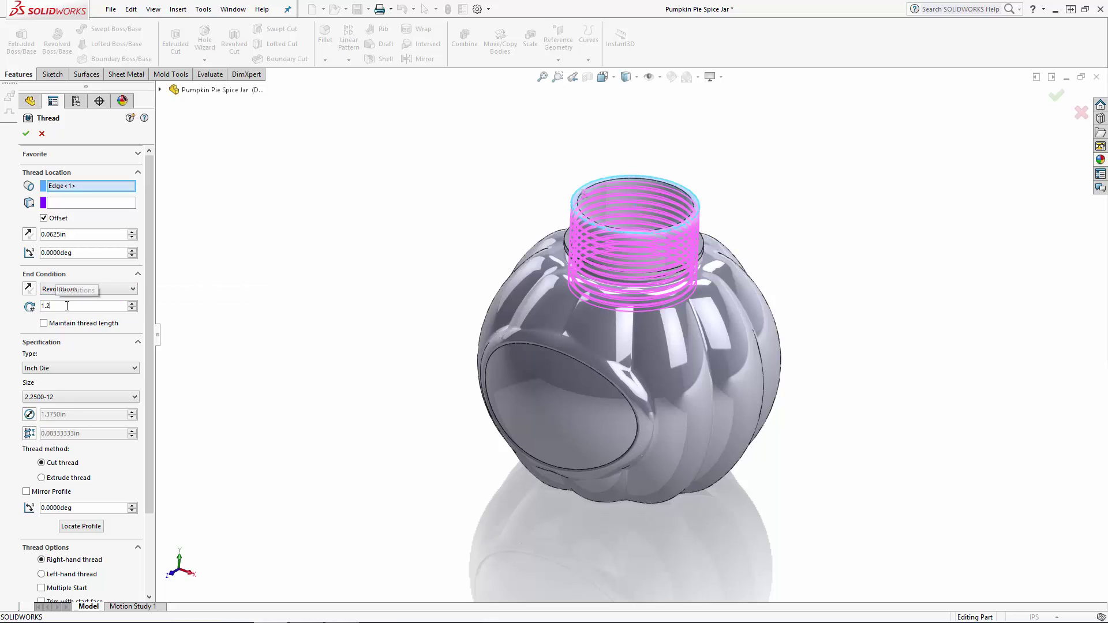
key(Return)
middle_drag(358, 283, 374, 247)
scroll(603, 218, down, 7)
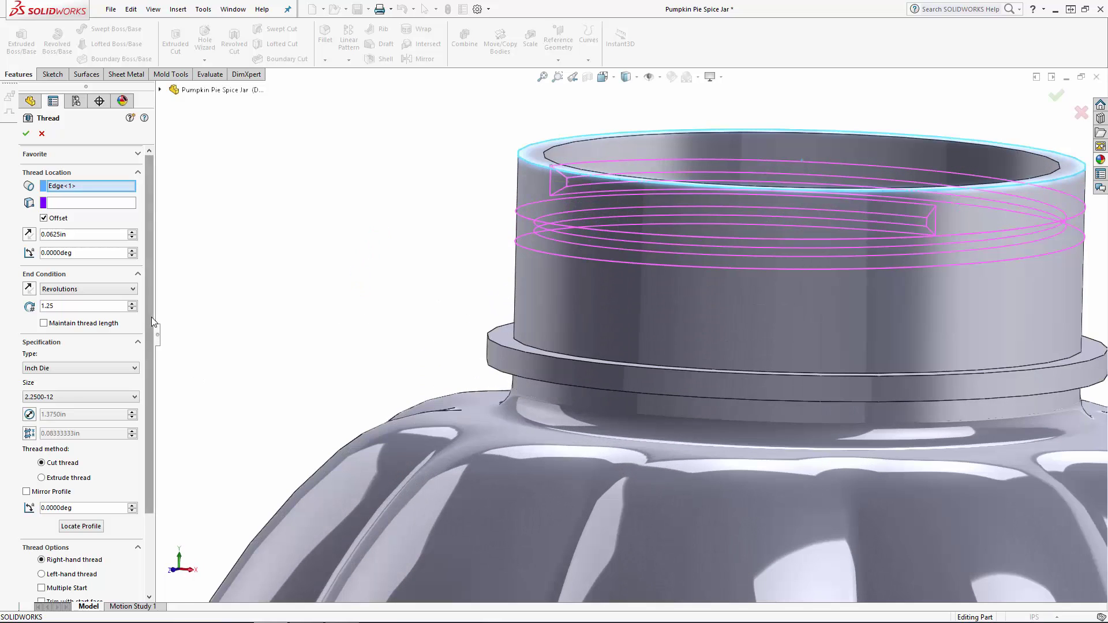
Make the thread an extruded thread and mirror its profile horizontally so it projects outward from the neck.
scroll(152, 317, down, 3)
click(42, 377)
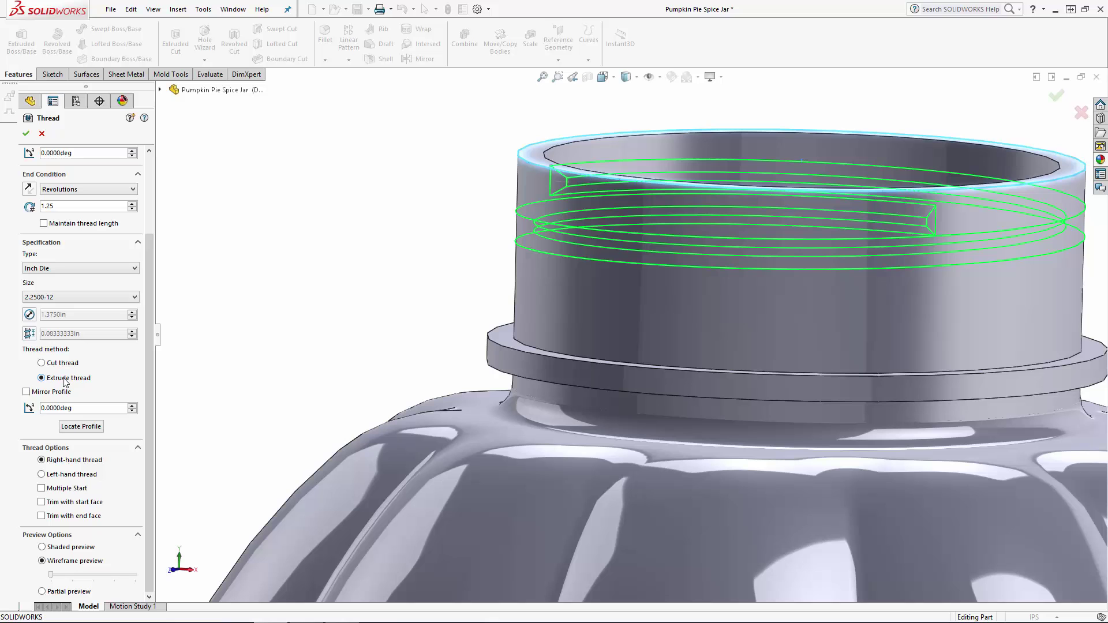
click(26, 393)
middle_drag(412, 329, 425, 297)
scroll(439, 303, up, 4)
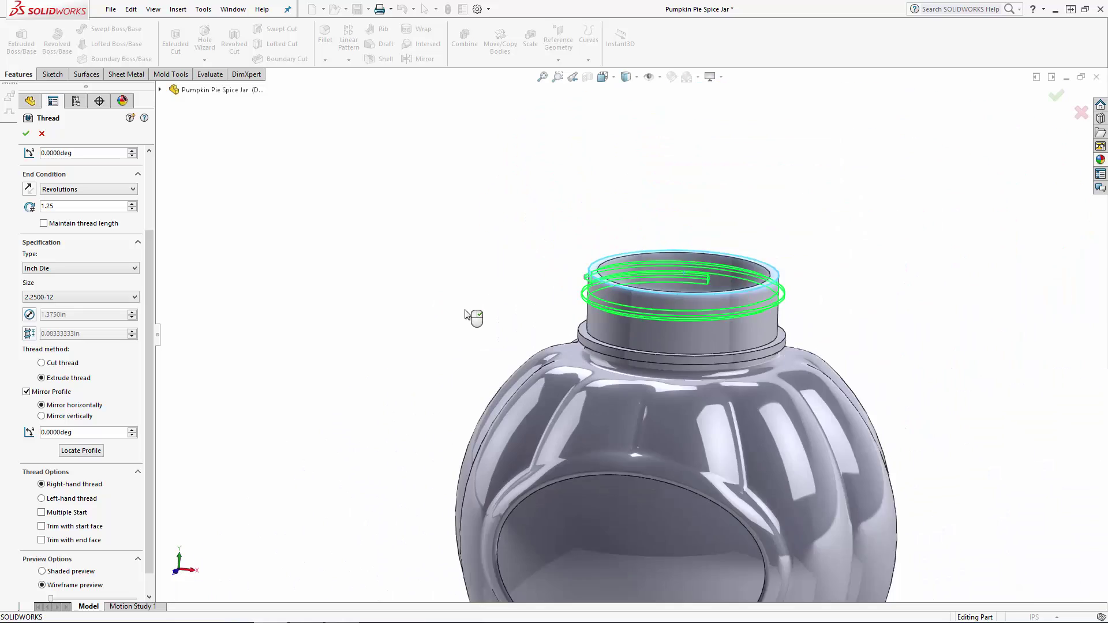
scroll(628, 321, down, 2)
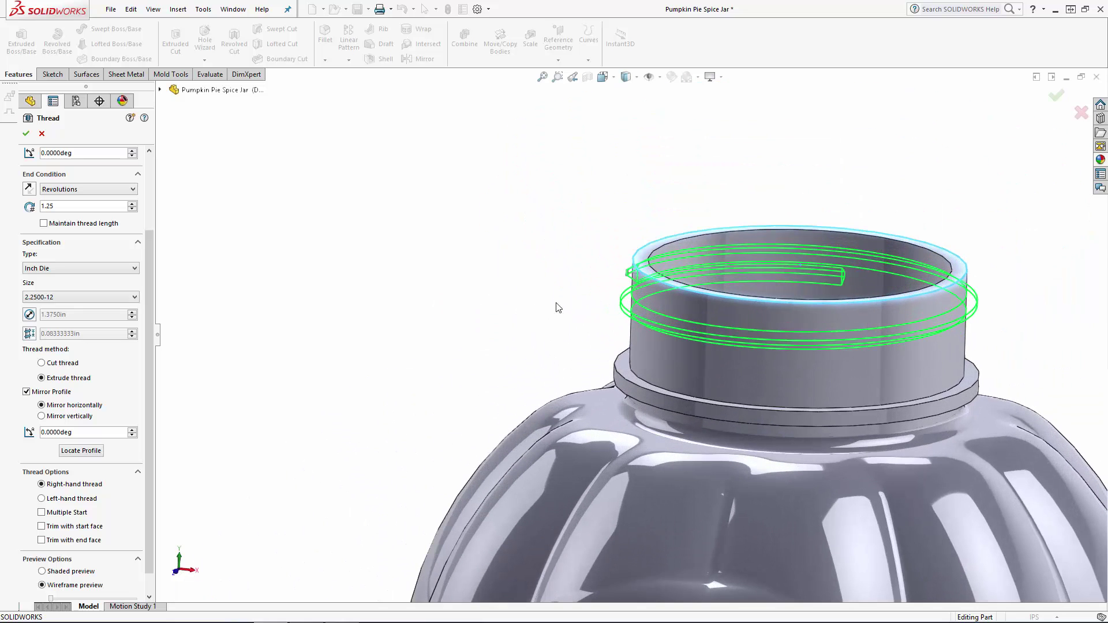
click(111, 297)
click(59, 403)
click(66, 268)
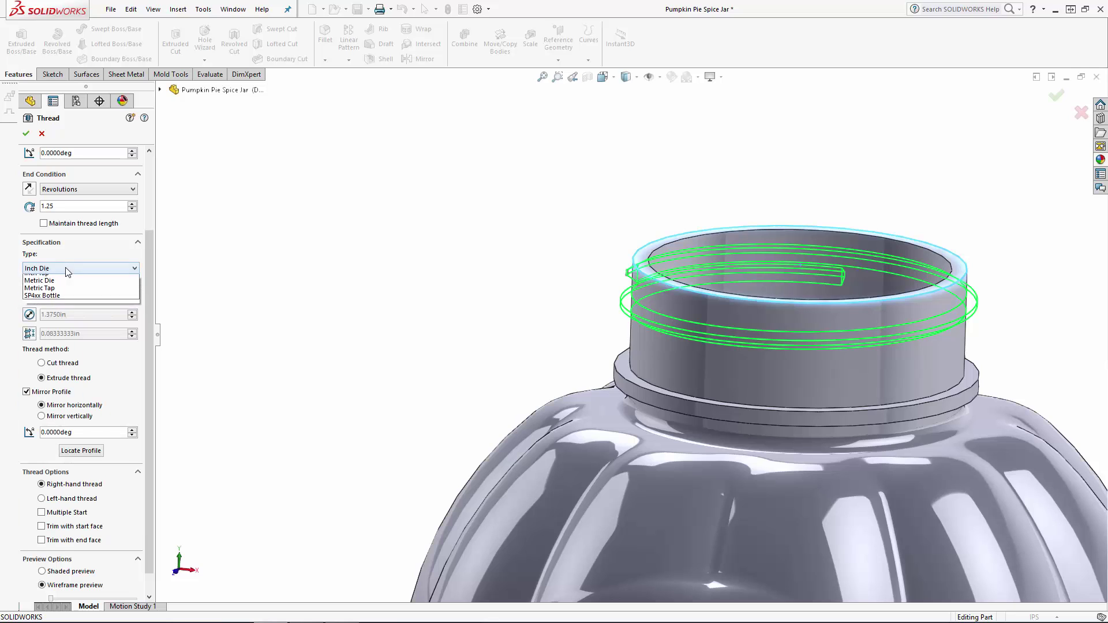
click(89, 268)
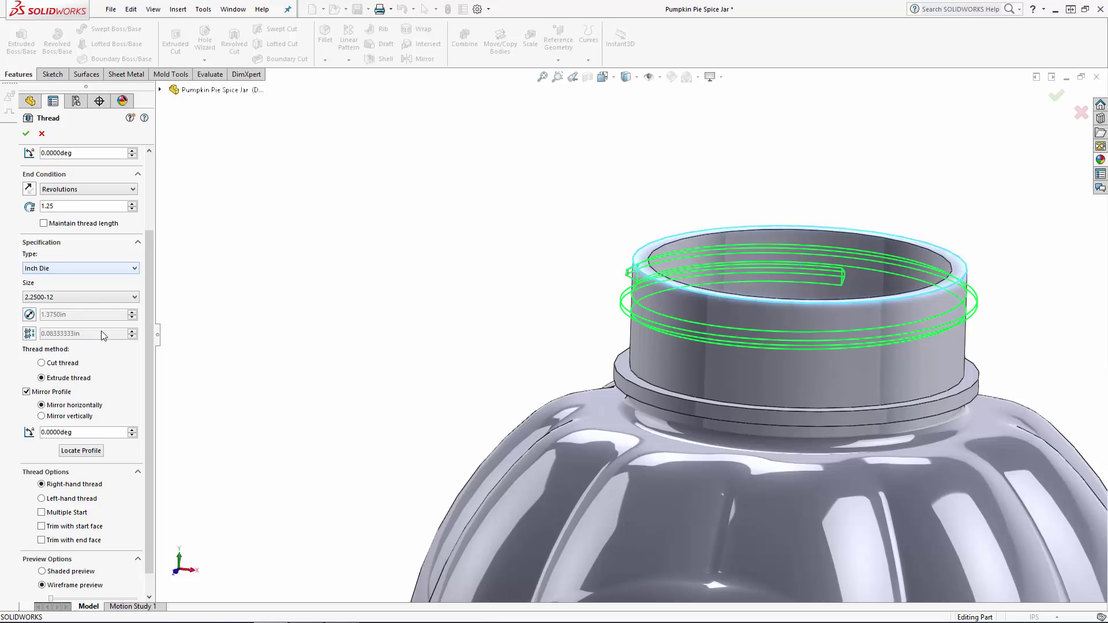
Override the thread pitch with 0.175 in and create the thread on the neck.
click(29, 334)
double_click(97, 336)
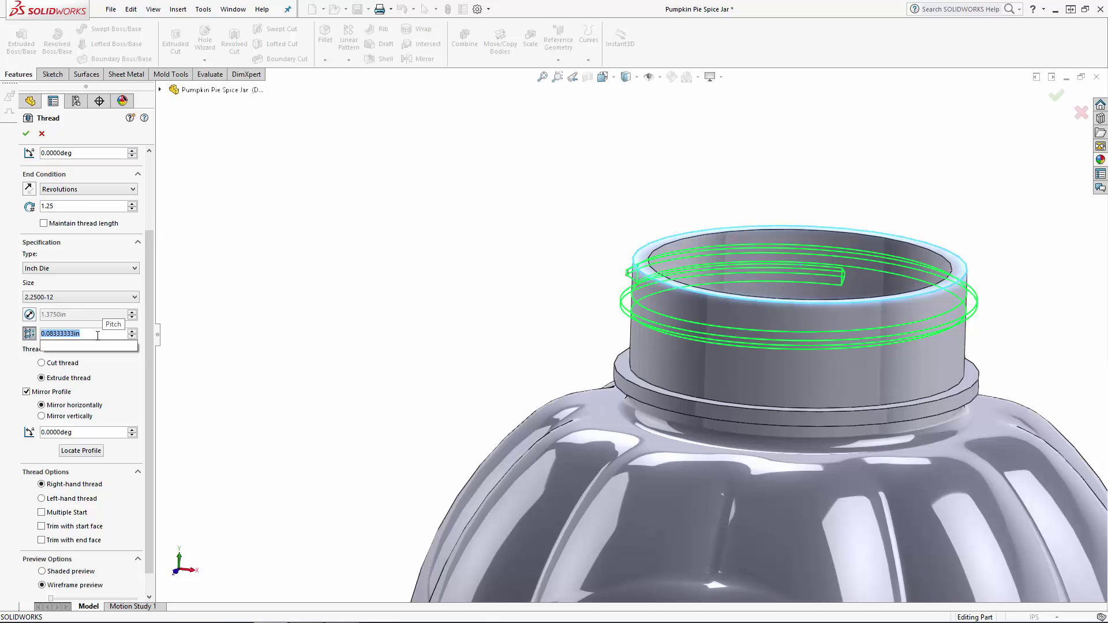
text(0.175)
key(Return)
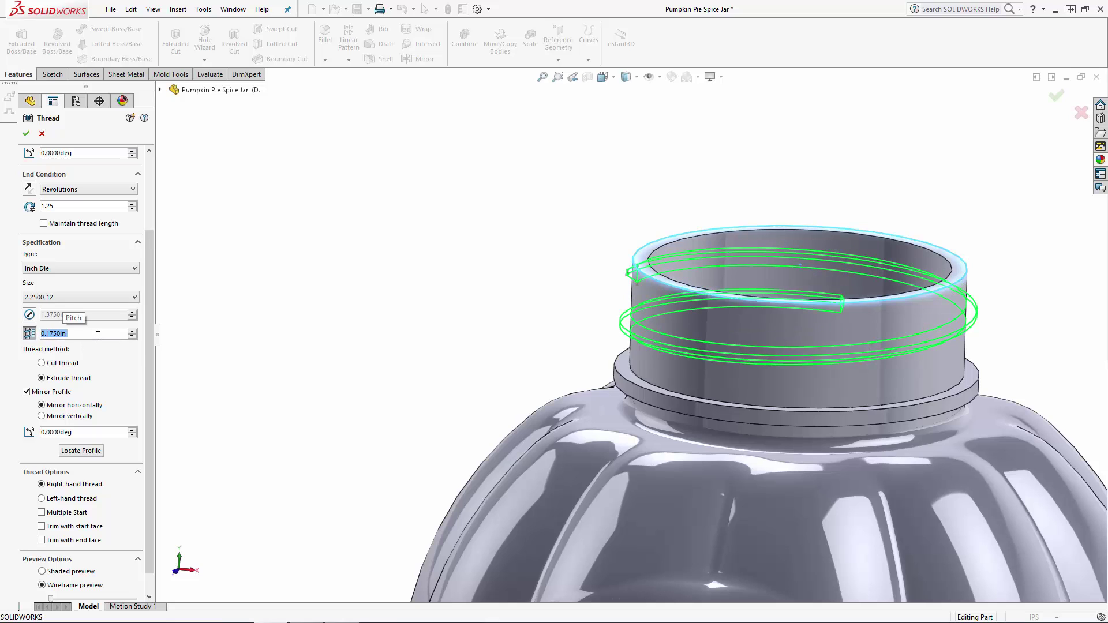
drag(148, 317, 146, 275)
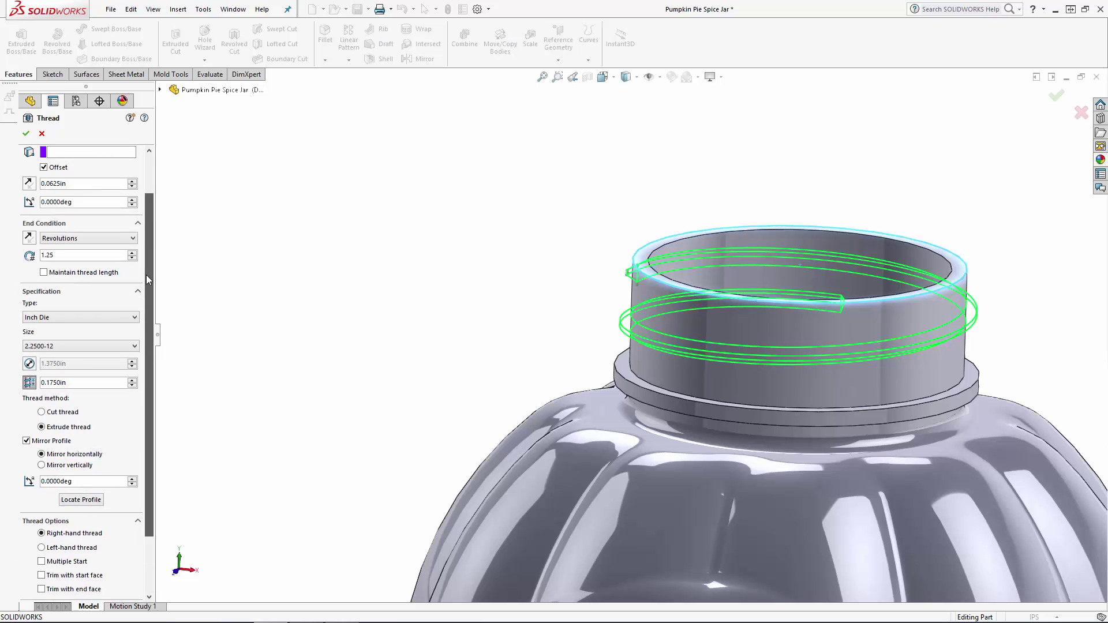
click(26, 133)
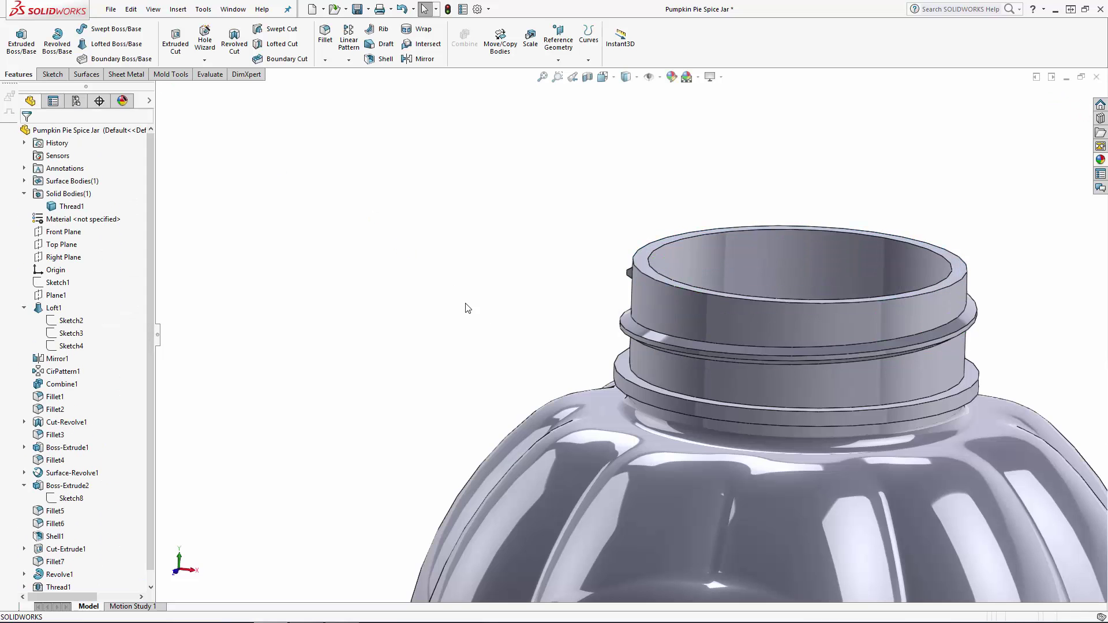
Display the dimensions of the new thread's profile sketch at the thread's start face.
scroll(467, 308, up, 4)
scroll(836, 341, down, 3)
middle_drag(568, 319, 646, 365)
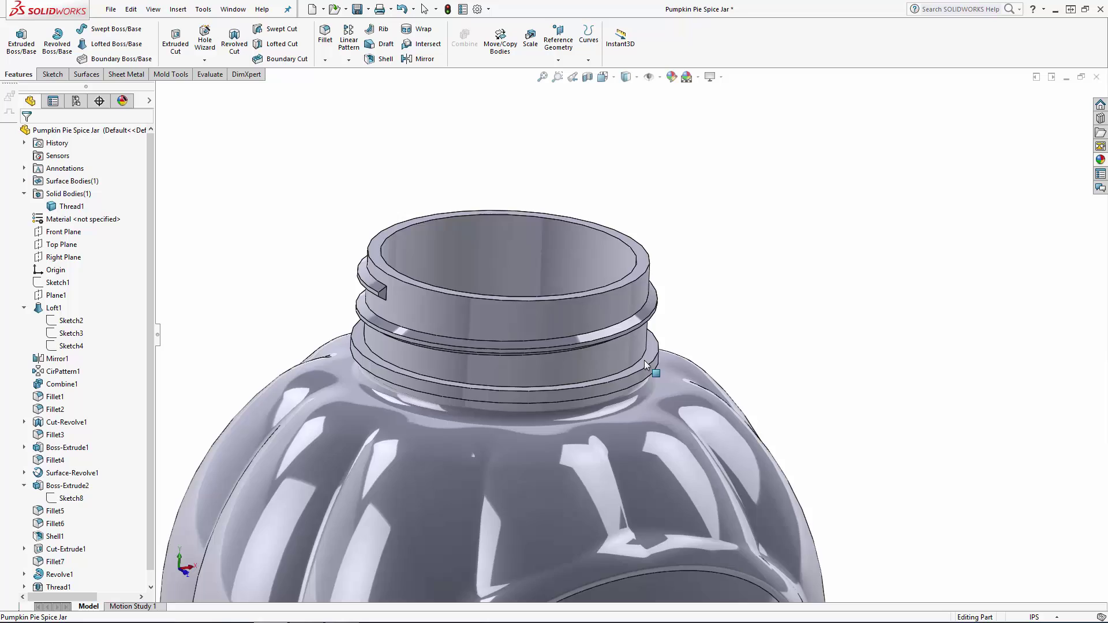
scroll(645, 364, up, 3)
scroll(523, 323, down, 4)
drag(150, 261, 145, 365)
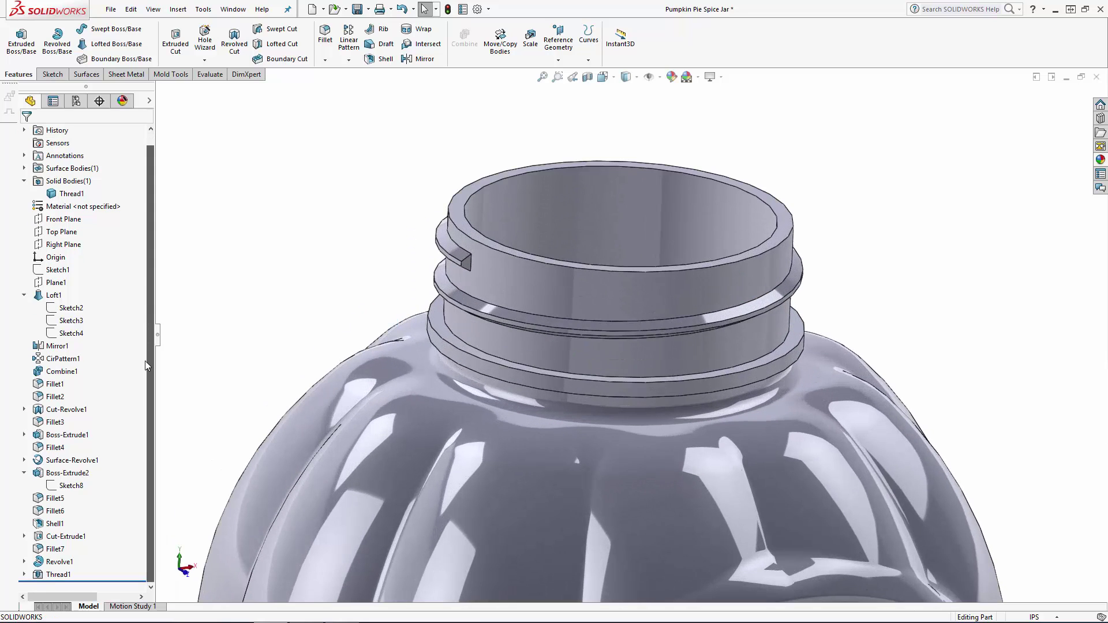
click(23, 574)
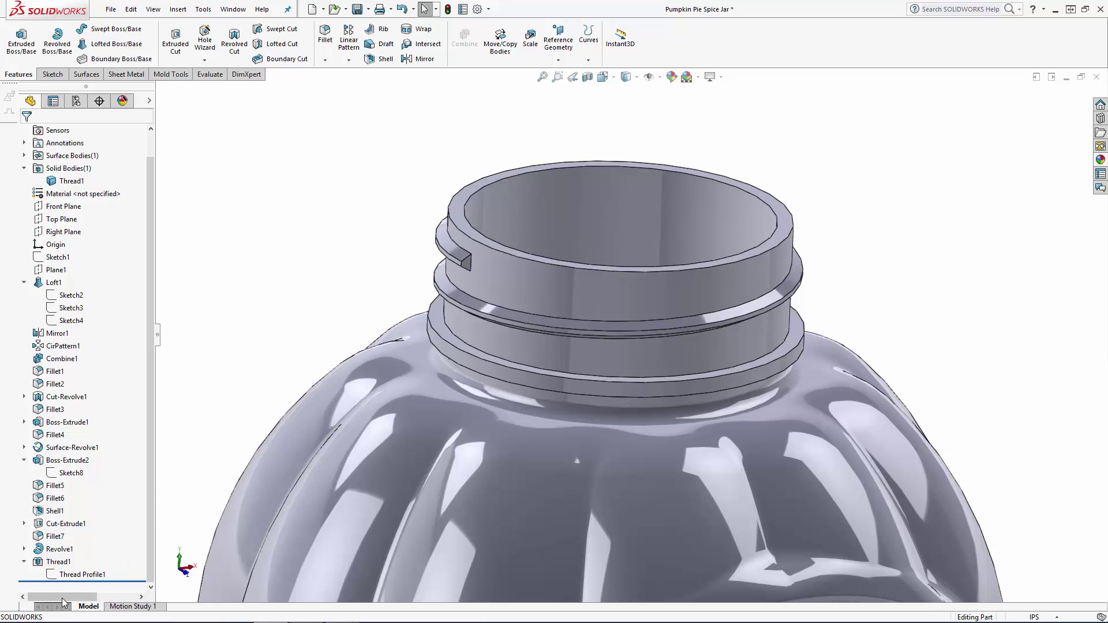
click(75, 574)
scroll(558, 315, down, 5)
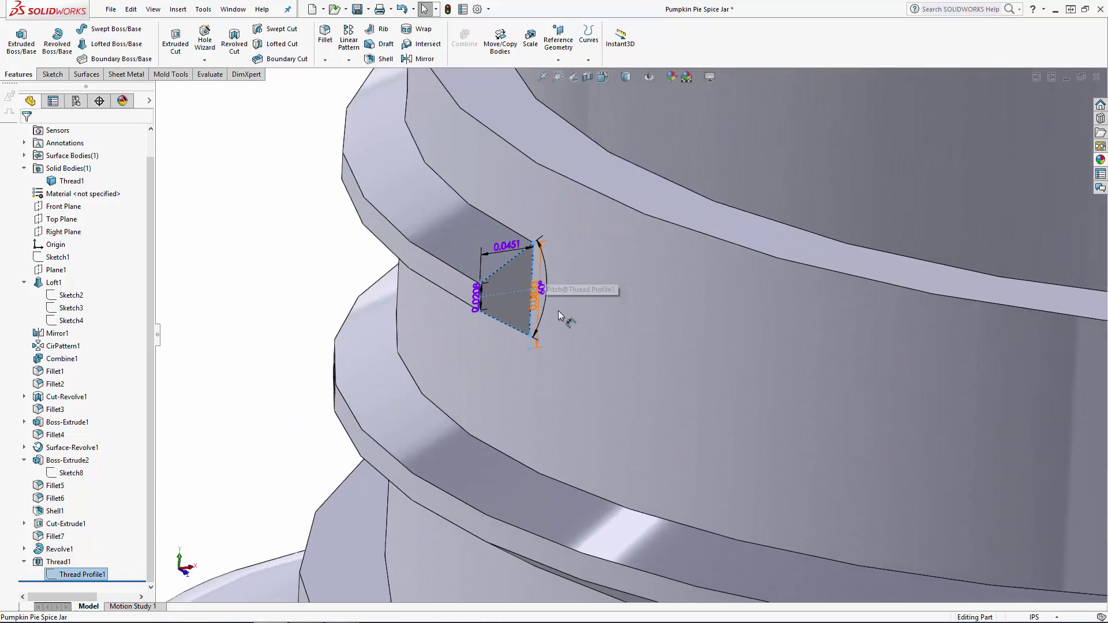
scroll(559, 315, down, 3)
scroll(432, 308, down, 2)
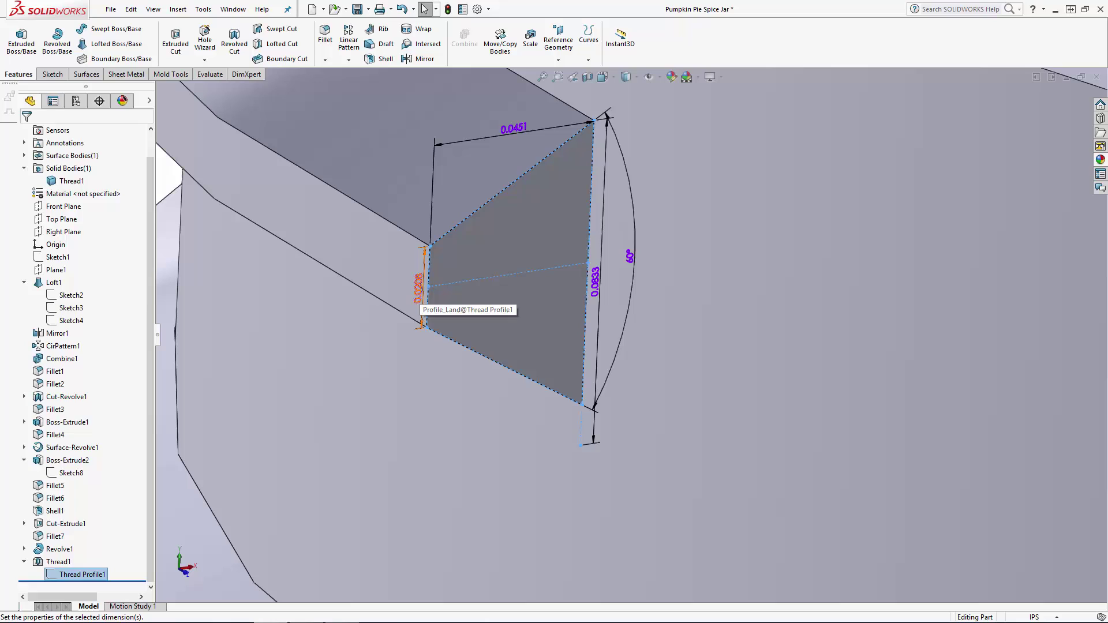
Set the thread profile's land to 0.03 in and its height to 0.08 in, and rebuild the model.
double_click(421, 305)
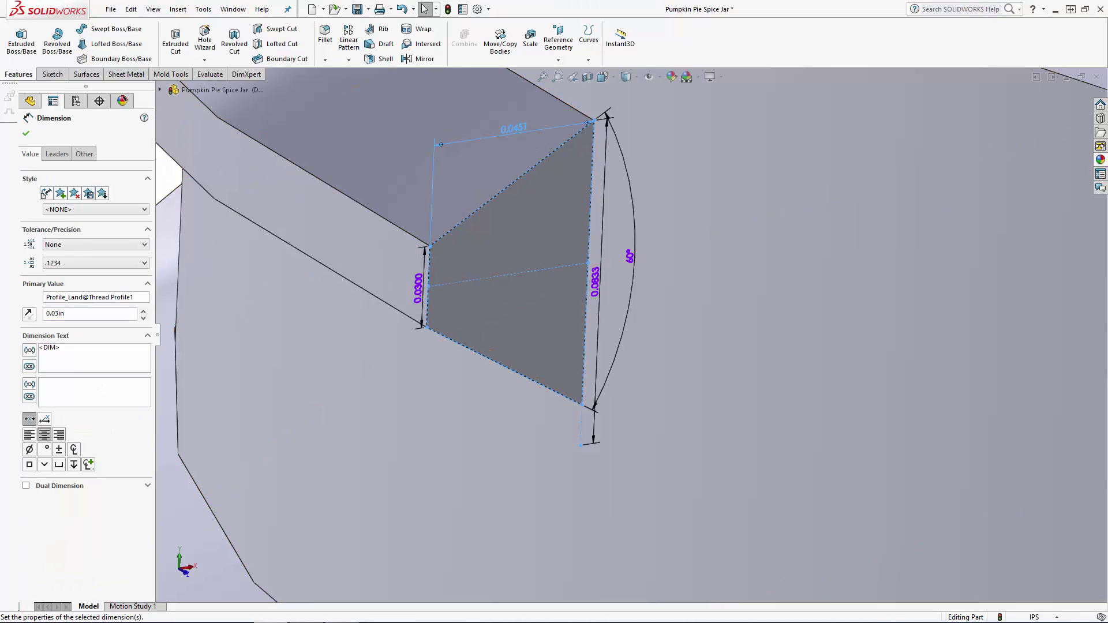
double_click(513, 128)
text(0.08)
key(Return)
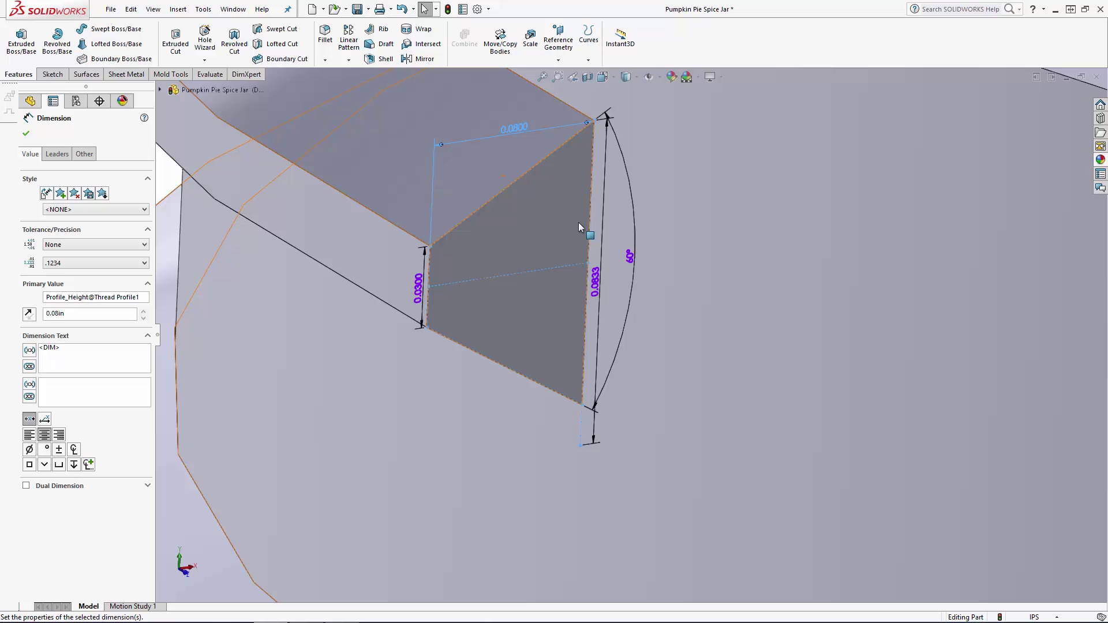
scroll(579, 223, up, 6)
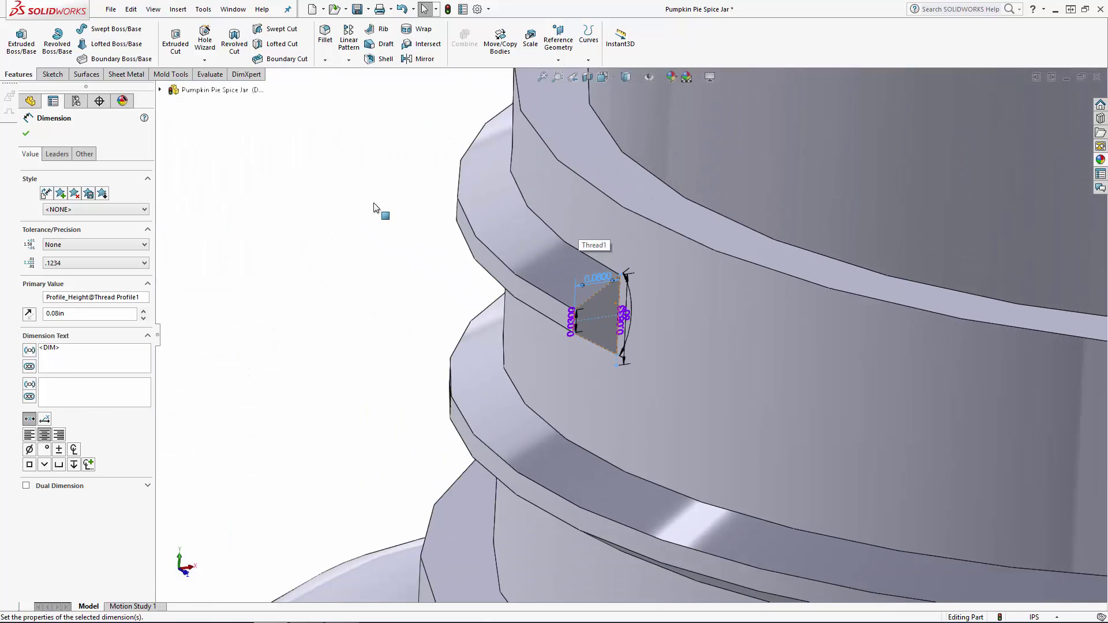
click(374, 205)
scroll(374, 205, up, 6)
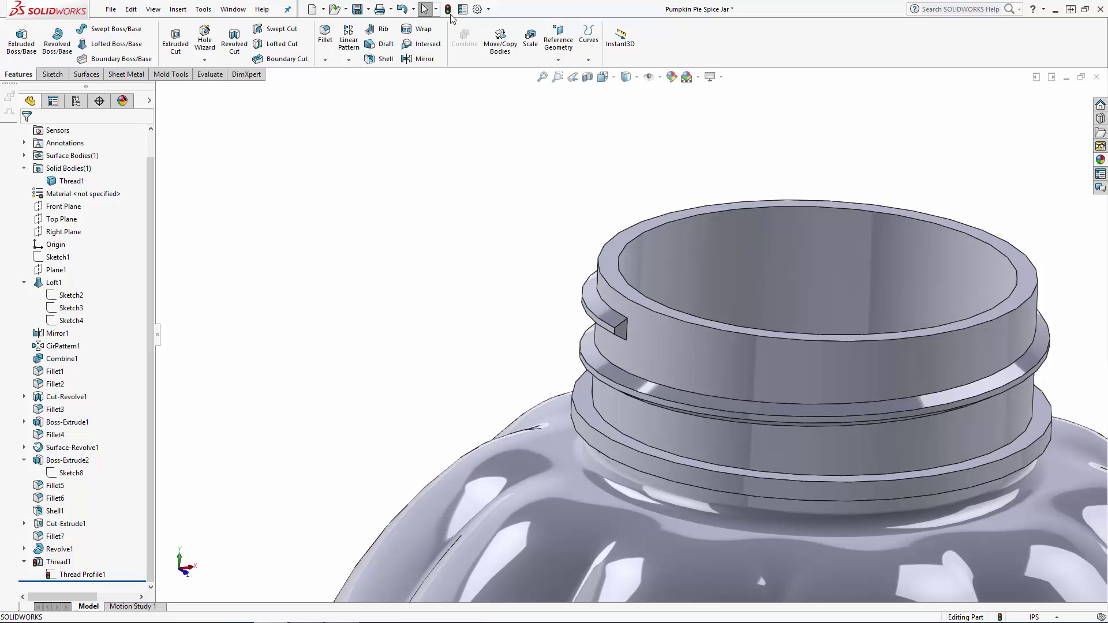
click(447, 9)
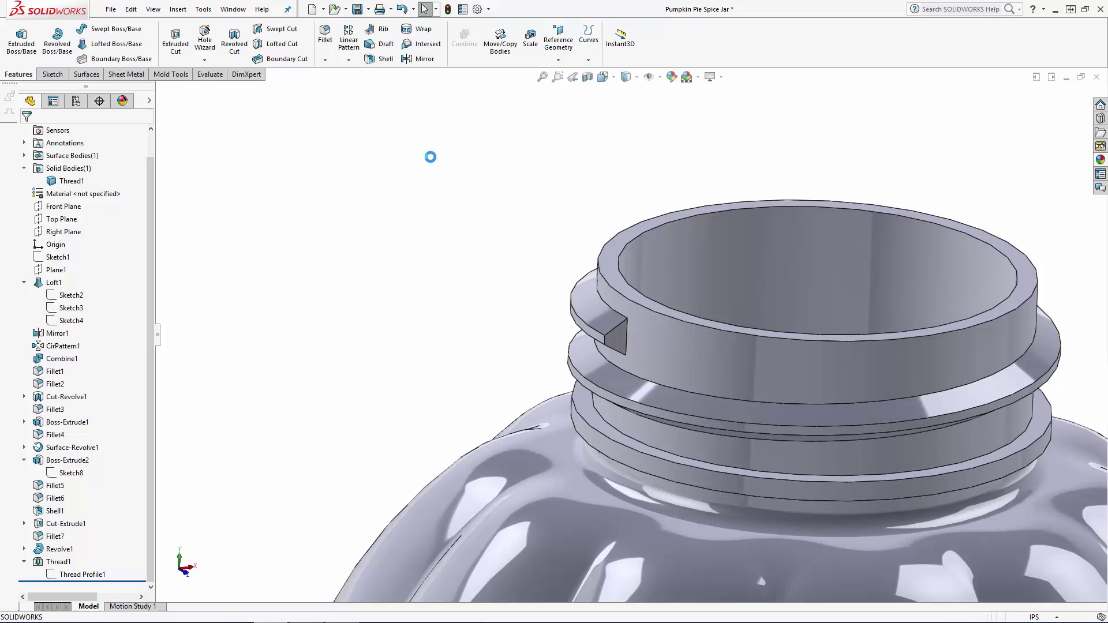
Examine the rebuilt thread on the whole jar and up close at its blunt start face.
middle_drag(433, 144, 446, 216)
click(483, 252)
scroll(484, 253, down, 8)
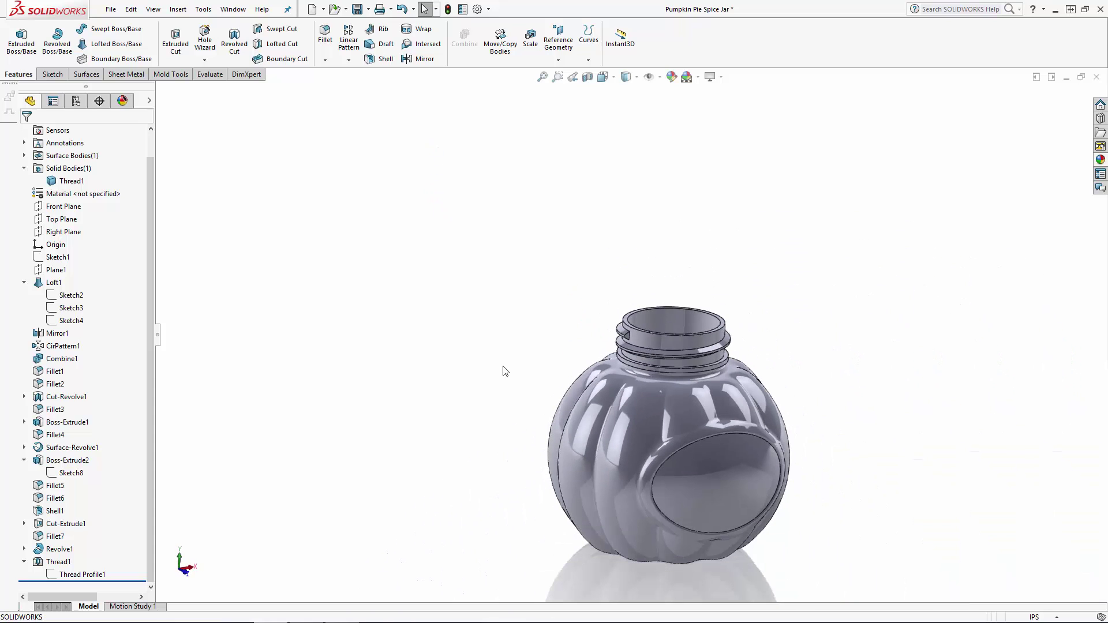
scroll(833, 433, down, 2)
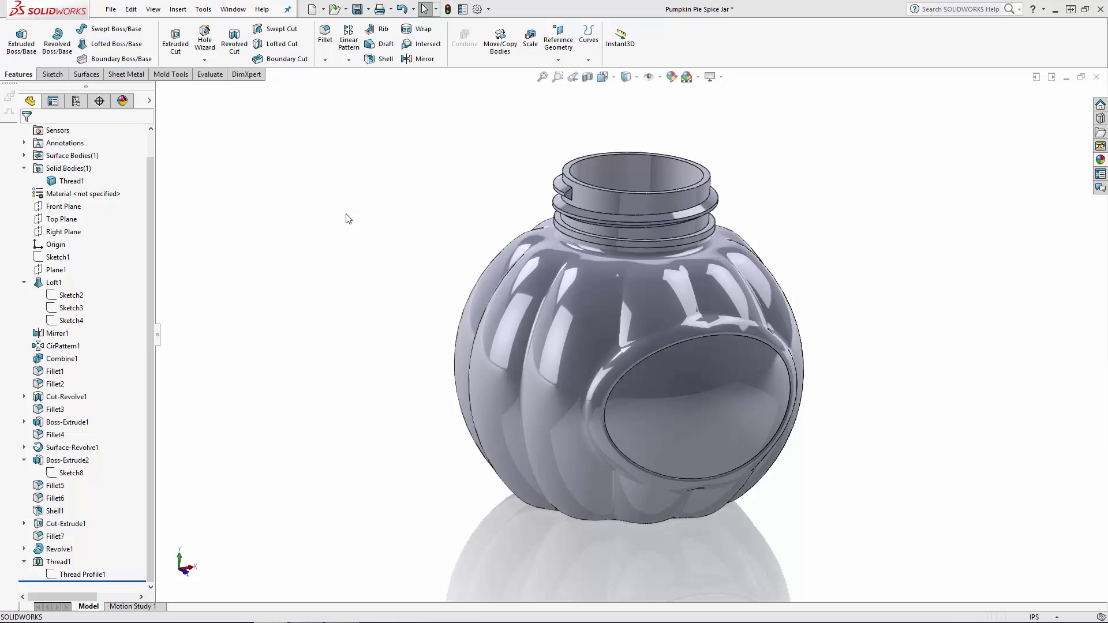
scroll(588, 238, down, 10)
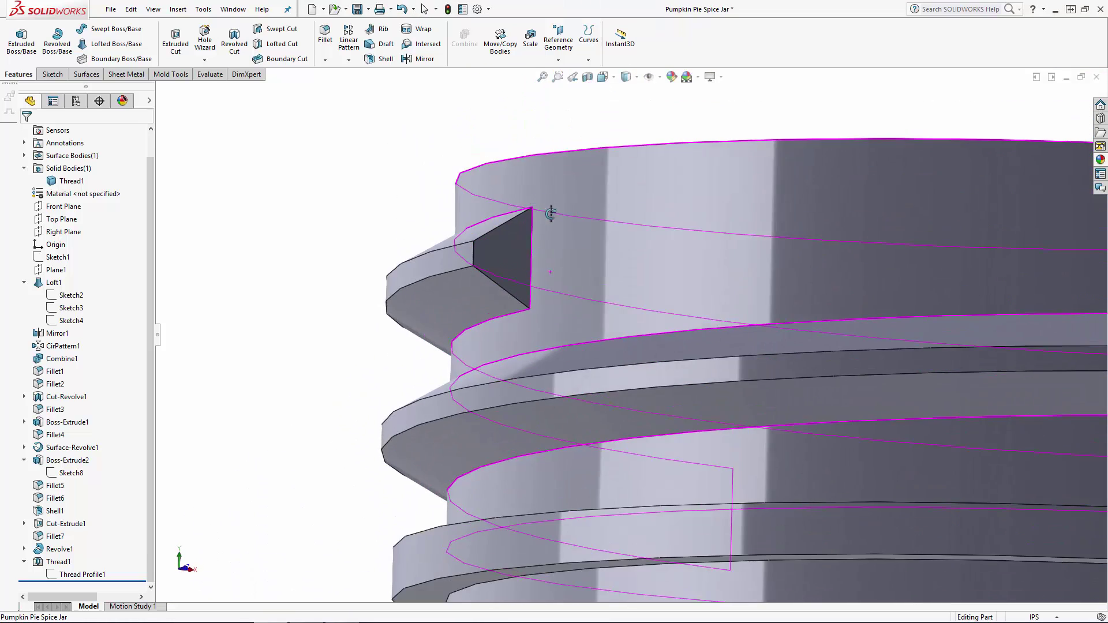
middle_drag(551, 214, 574, 273)
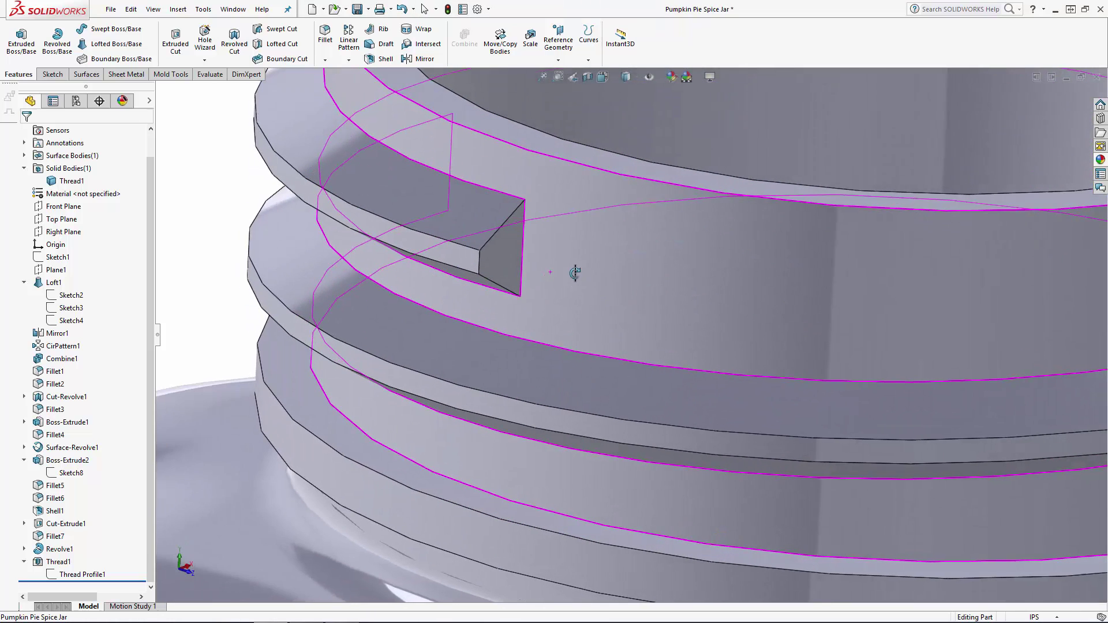
click(181, 180)
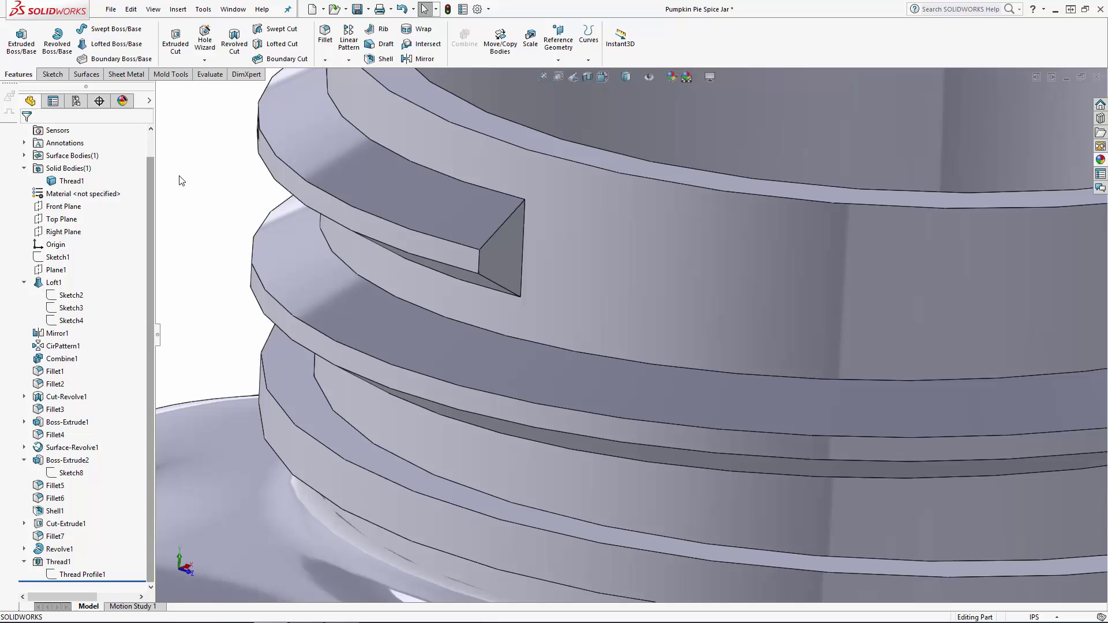
In a new 3D sketch, draw a two-point spline on surface about 0.08 in long on the neck beside the thread's start face.
click(55, 75)
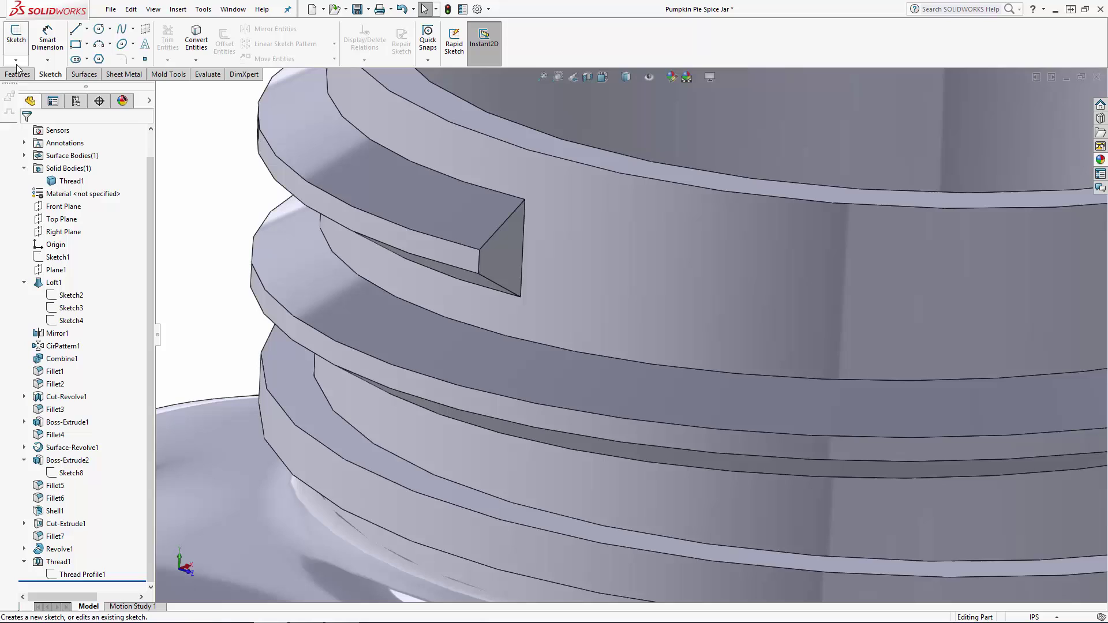
click(16, 61)
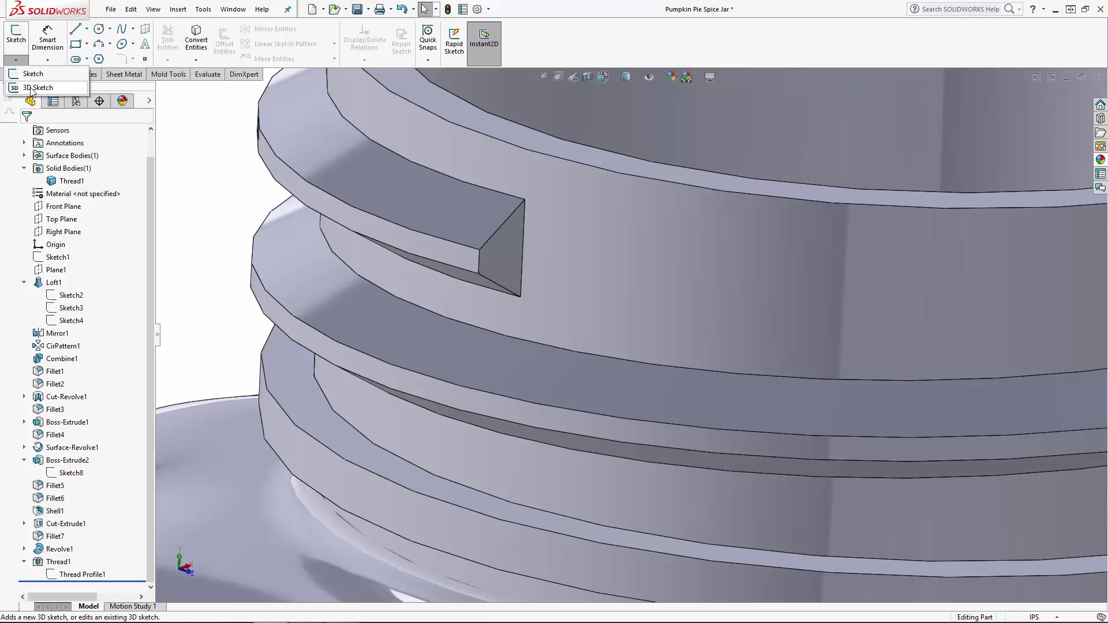
click(31, 88)
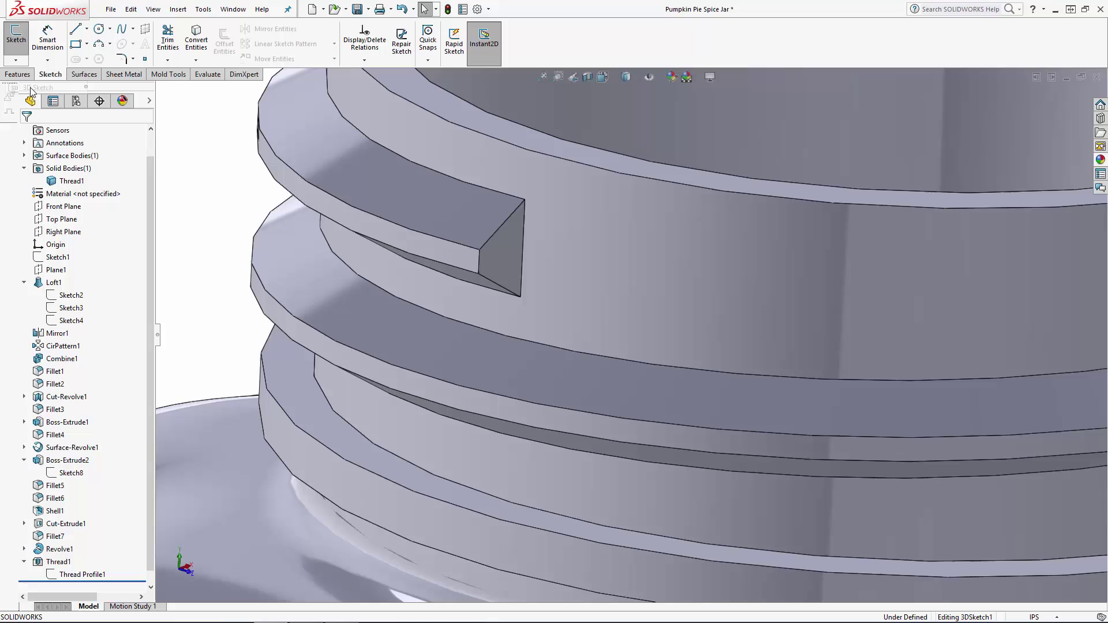
click(133, 29)
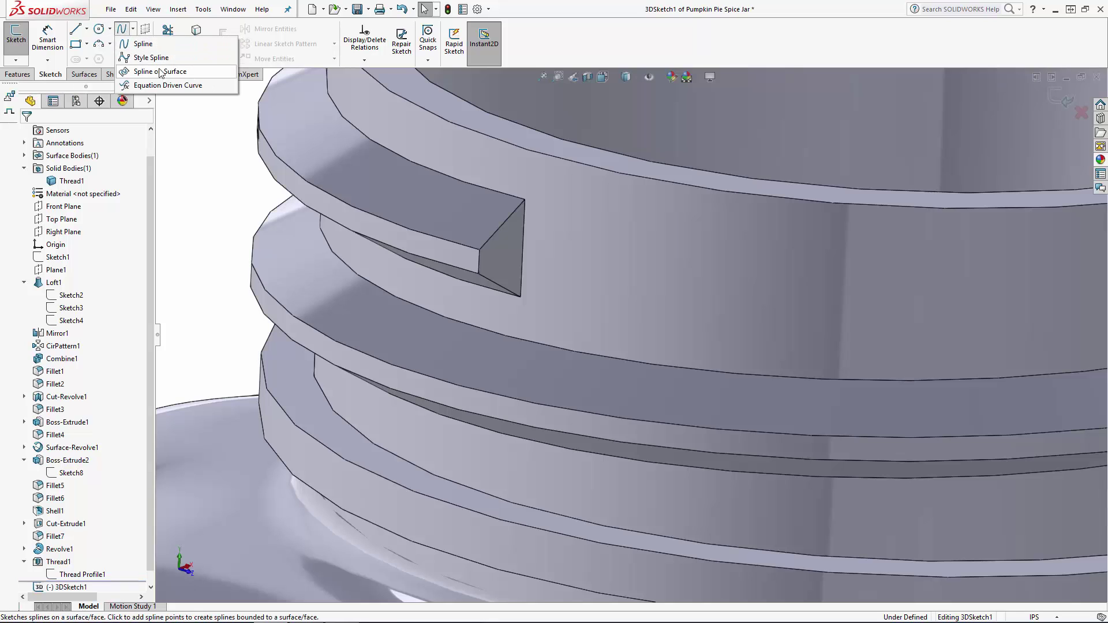
click(188, 71)
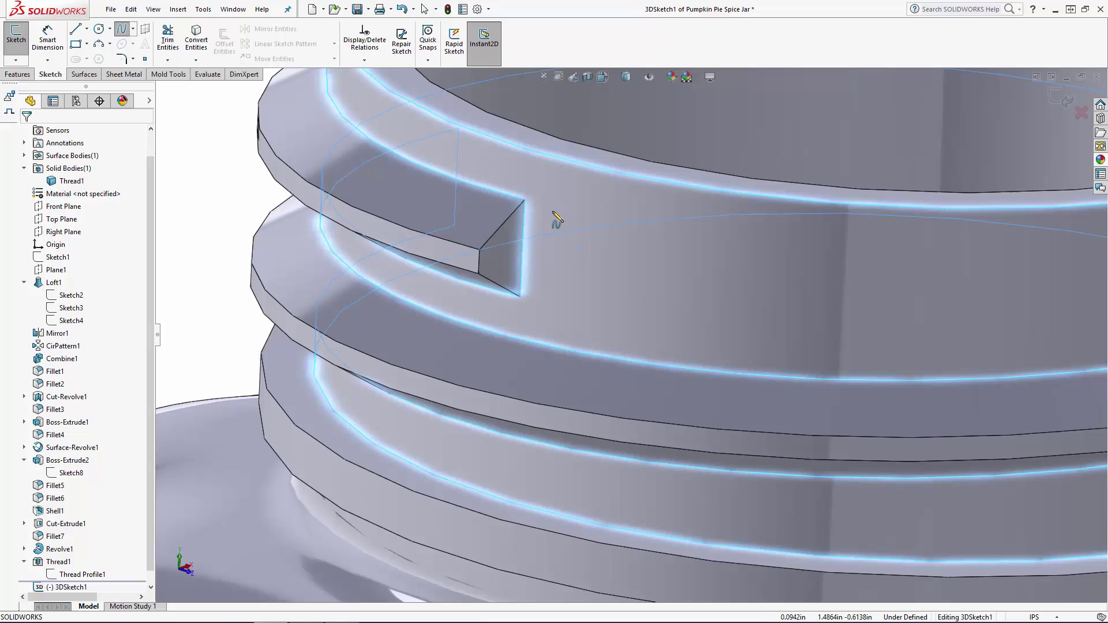
click(545, 301)
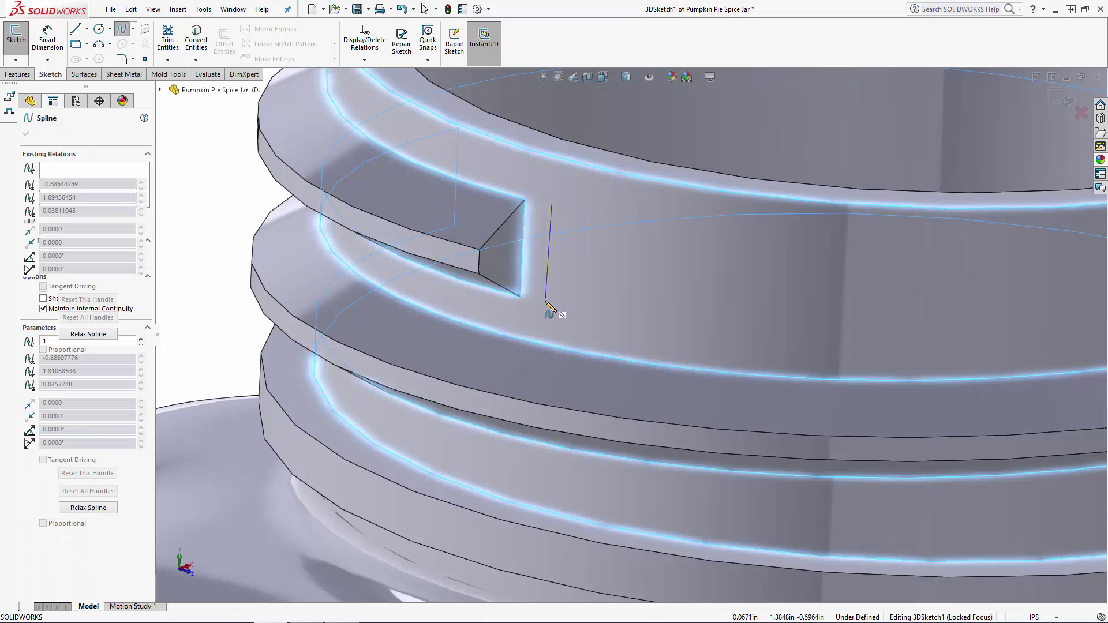
key(Escape)
double_click(545, 301)
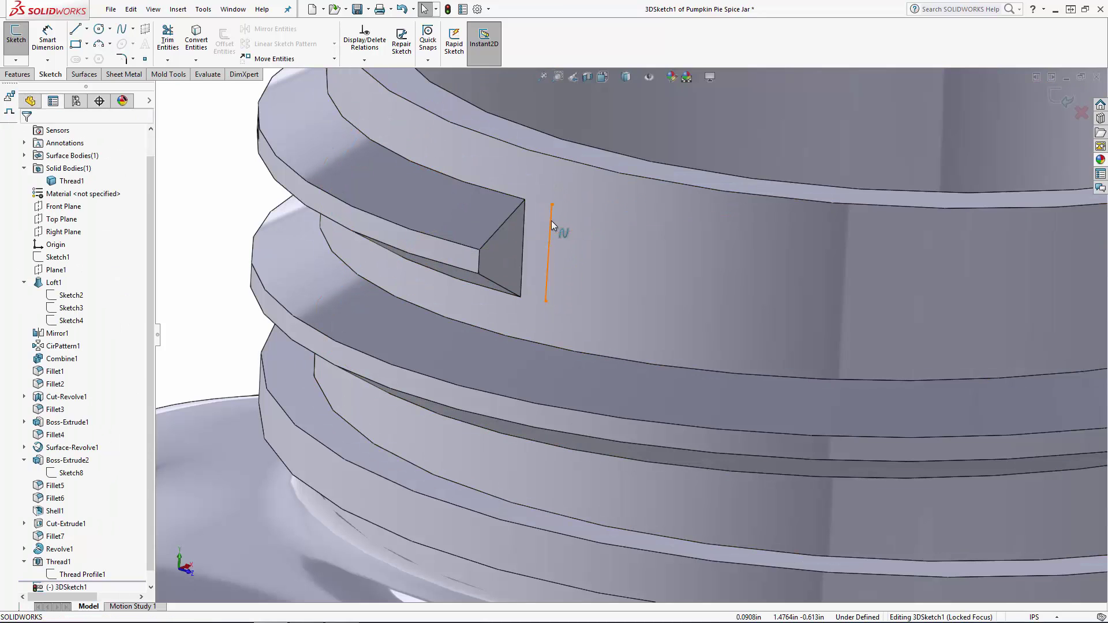
Bow the spline on the neck outward from the thread's start face by reshaping both of its end handles.
click(552, 220)
drag(571, 237, 594, 228)
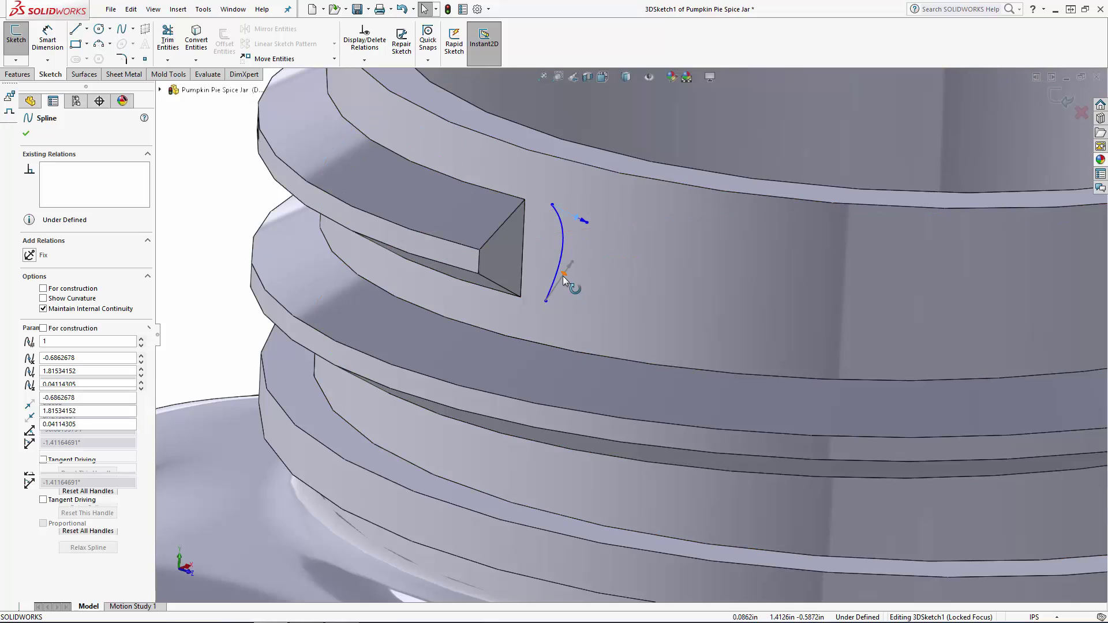
drag(563, 276, 584, 297)
Make the spline's upper and lower endpoints coincident with the matching neck-side corners of the thread's start face.
click(551, 204)
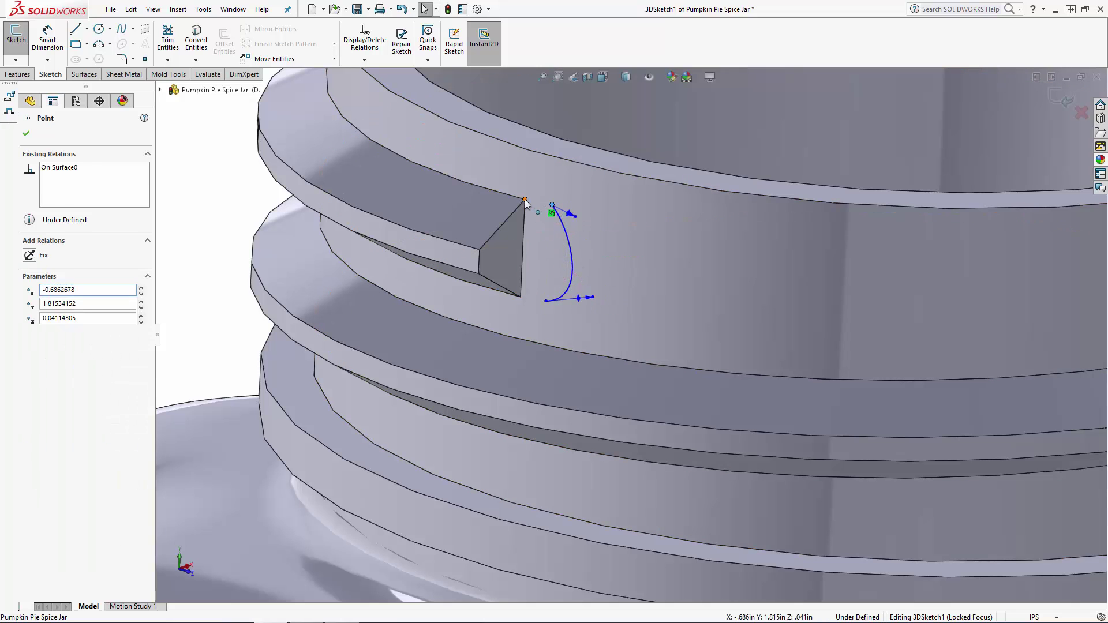
ctrl+click(525, 200)
click(52, 361)
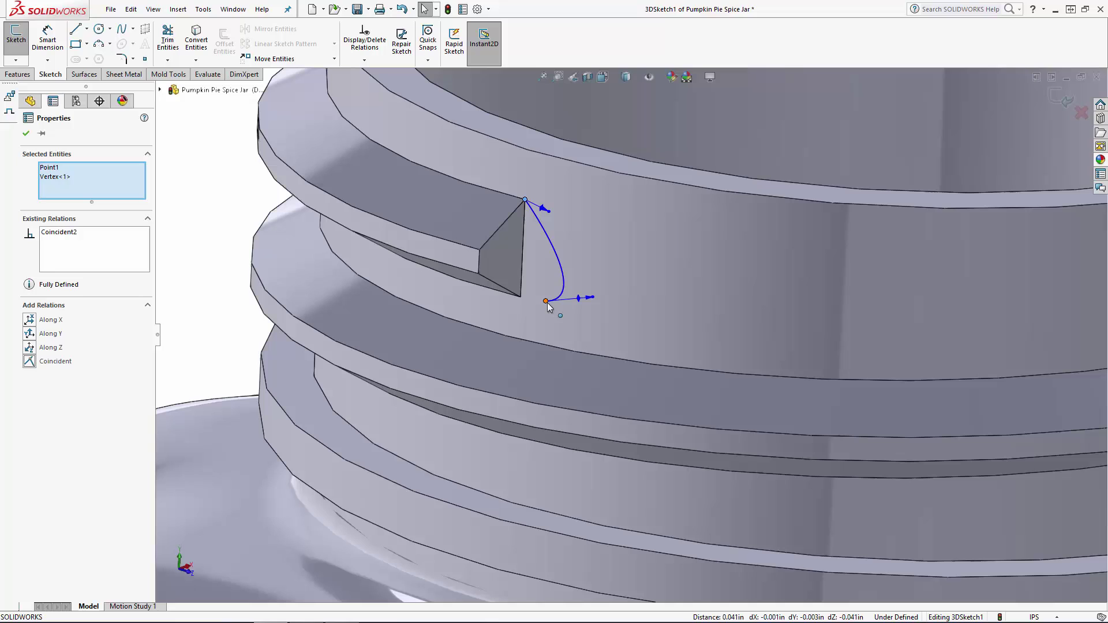
click(545, 301)
ctrl+click(520, 296)
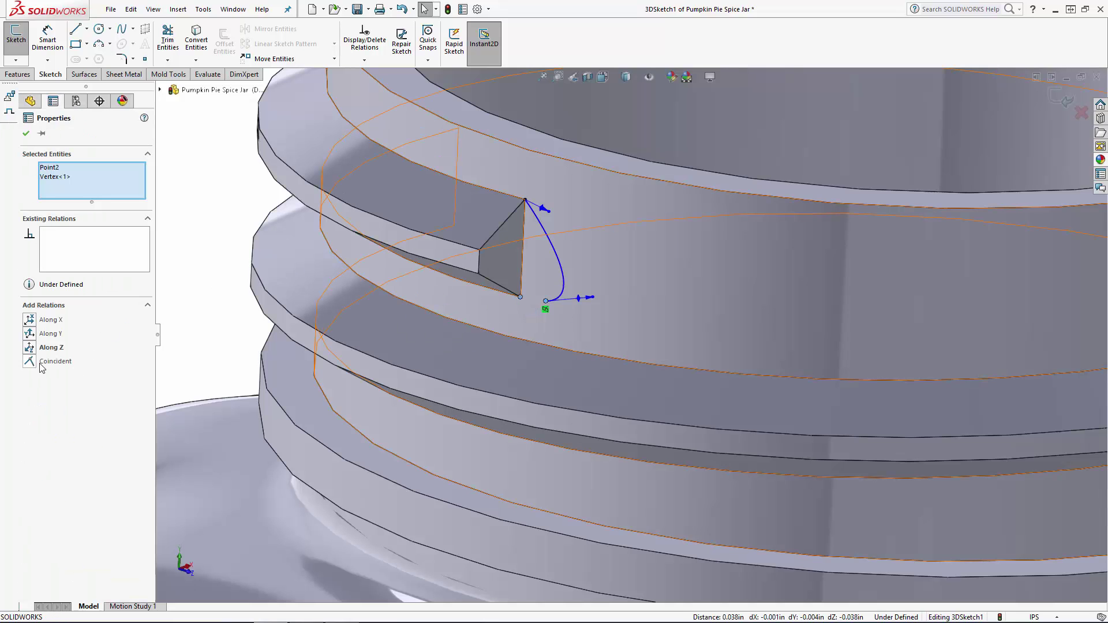
click(41, 364)
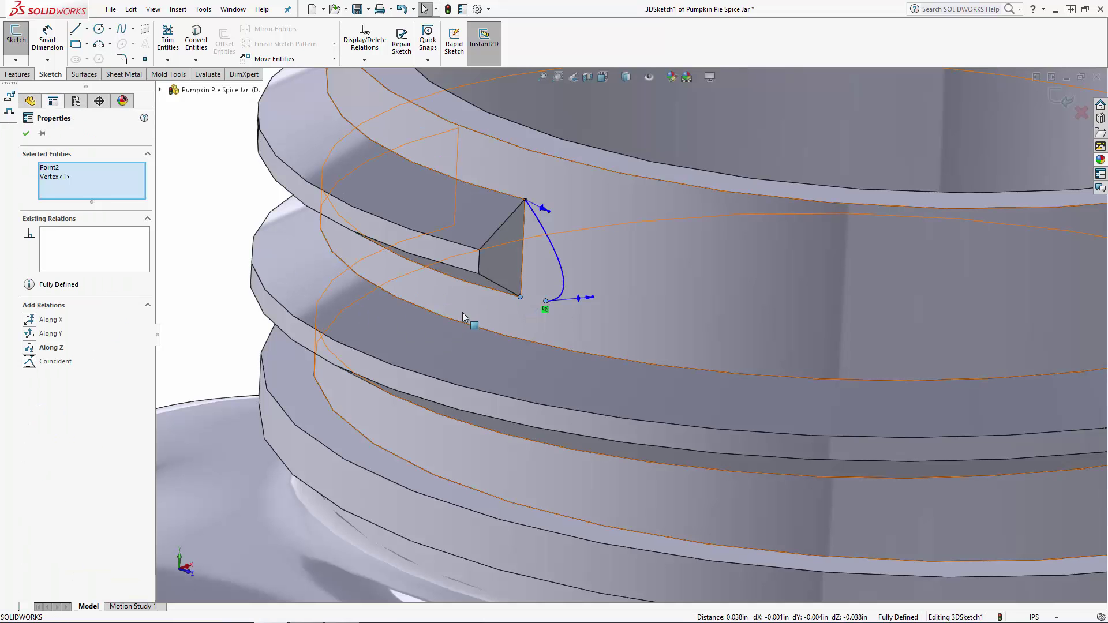
Make the spline tangent to the thread's upper and lower edges where they meet the neck.
click(523, 209)
ctrl+click(508, 195)
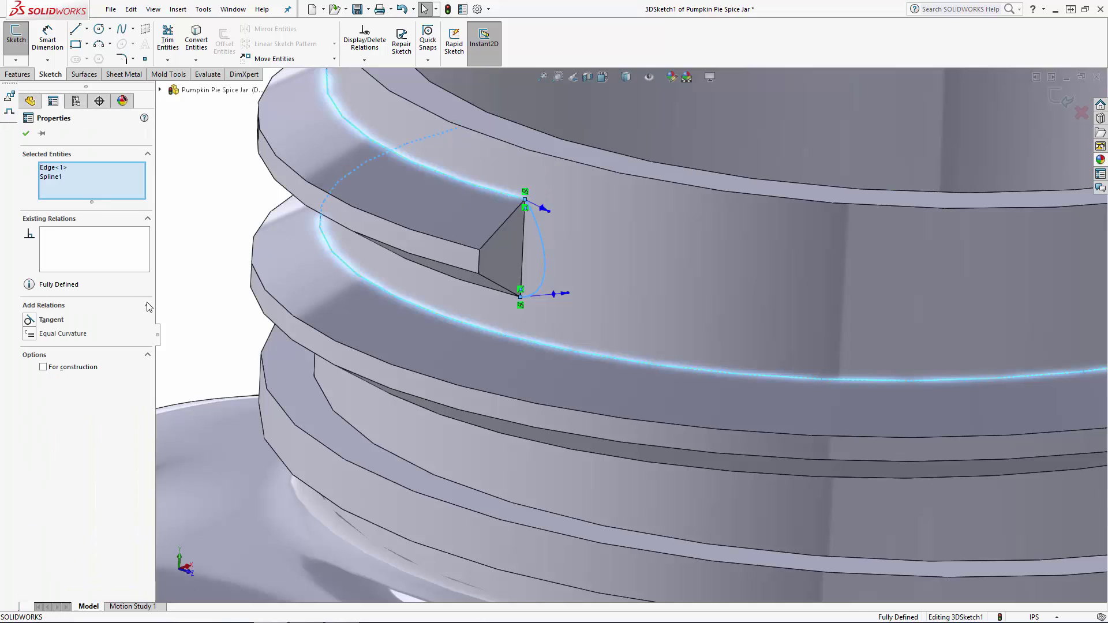
click(31, 321)
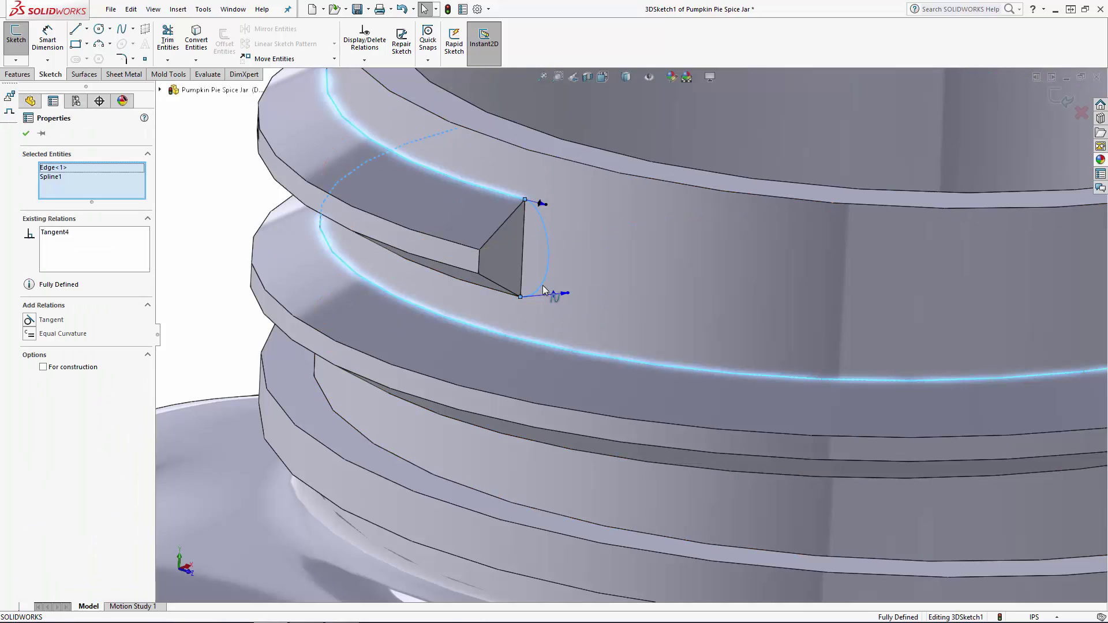
key(Escape)
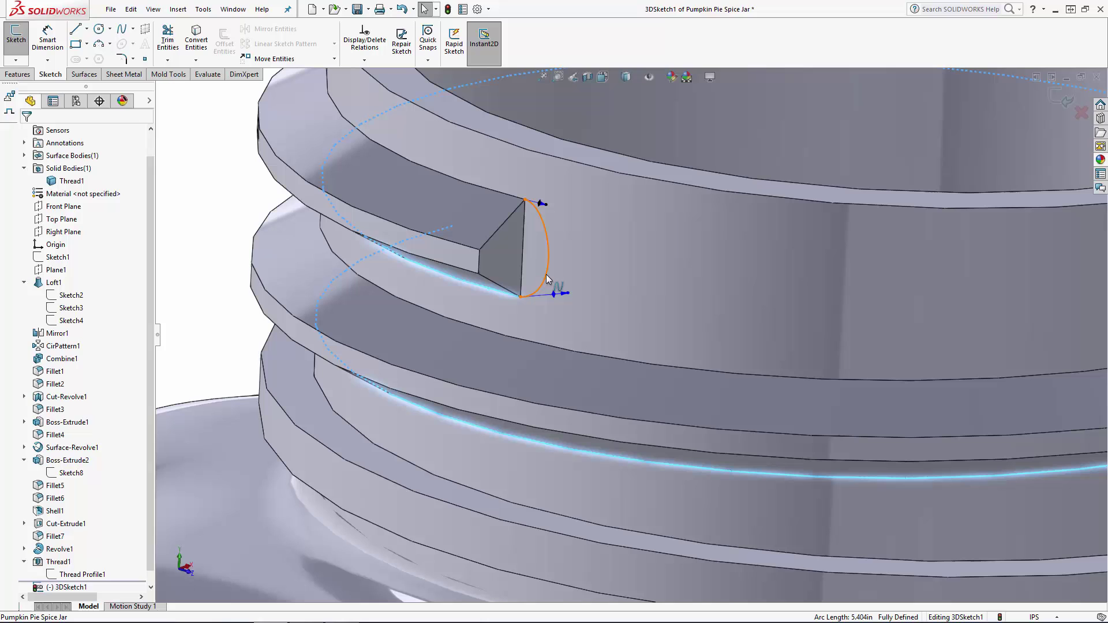
ctrl+click(545, 275)
click(40, 321)
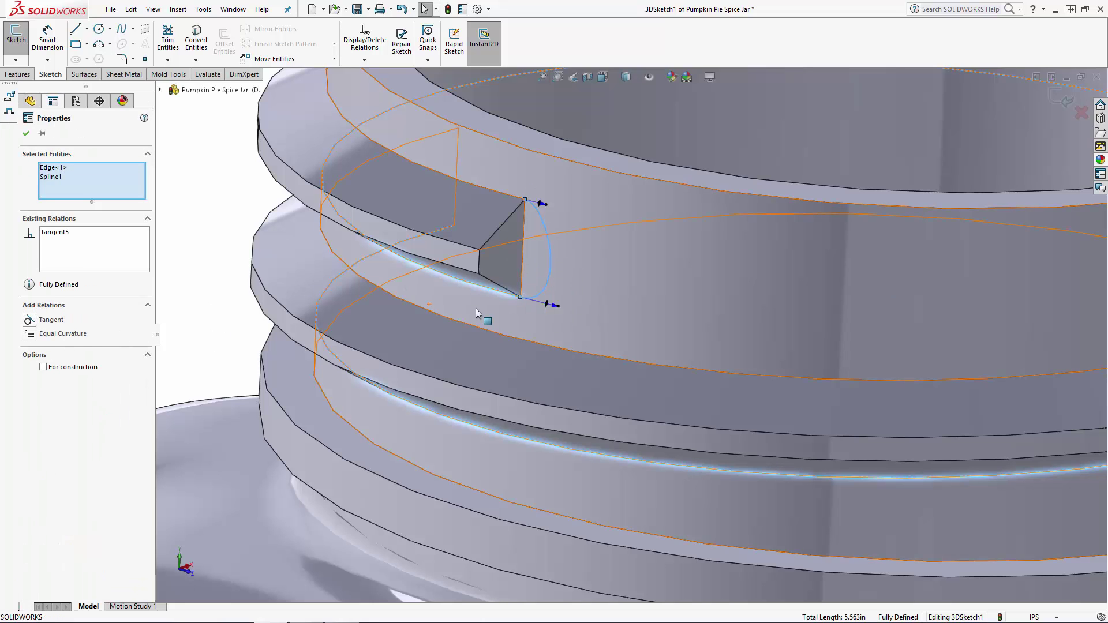
key(Escape)
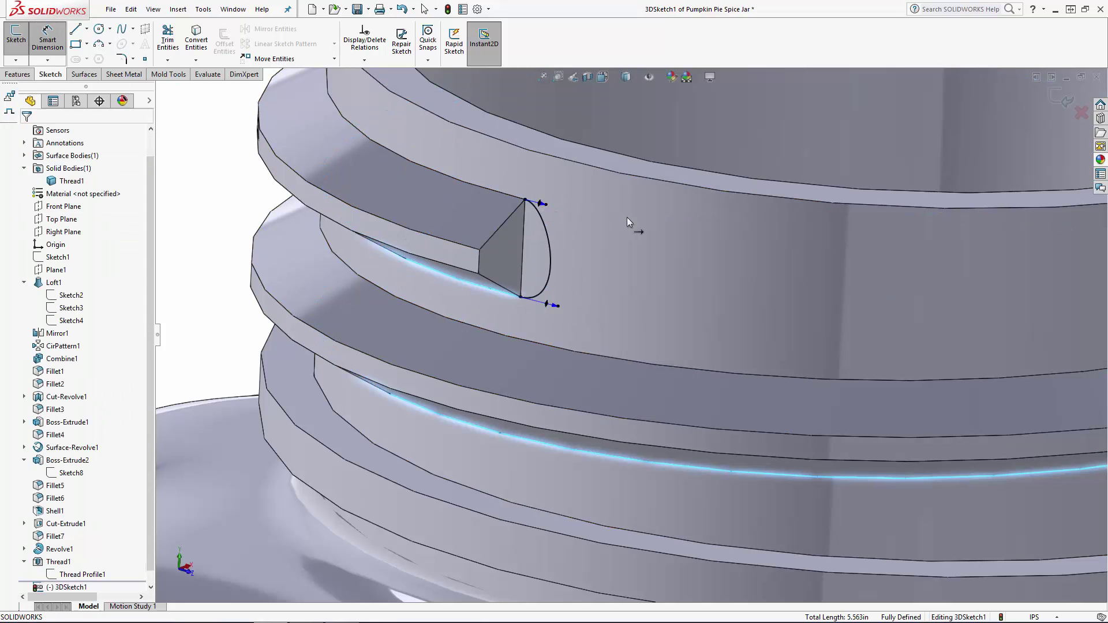
Dimension the spline's upper and lower tangency handles and set each to 0.75 in.
key(d)
click(525, 199)
scroll(398, 150, up, 5)
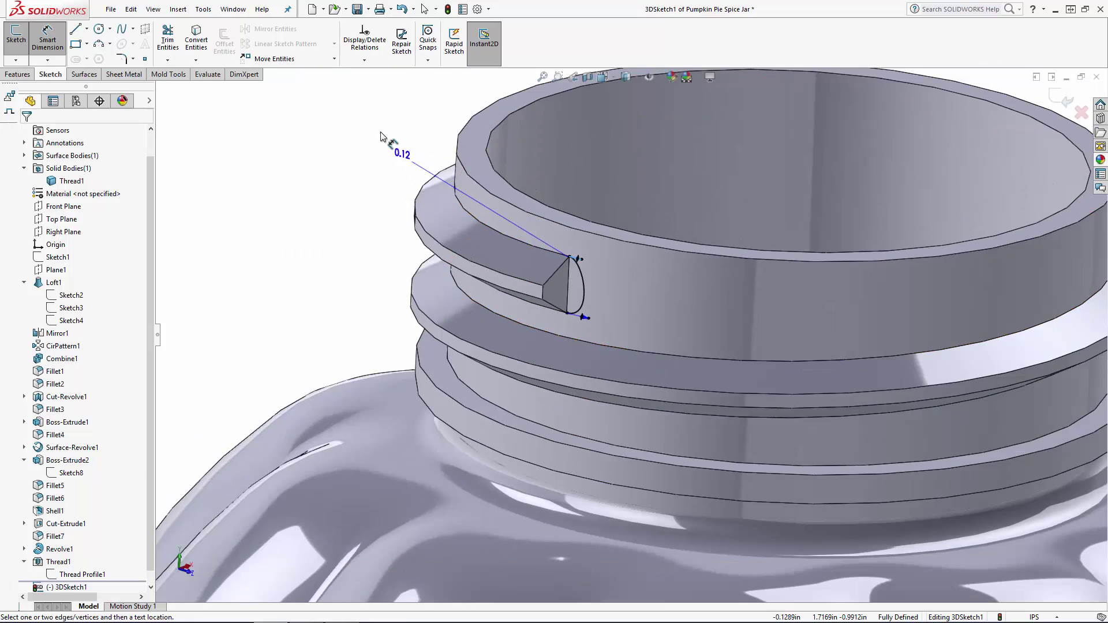
click(380, 130)
text(.75)
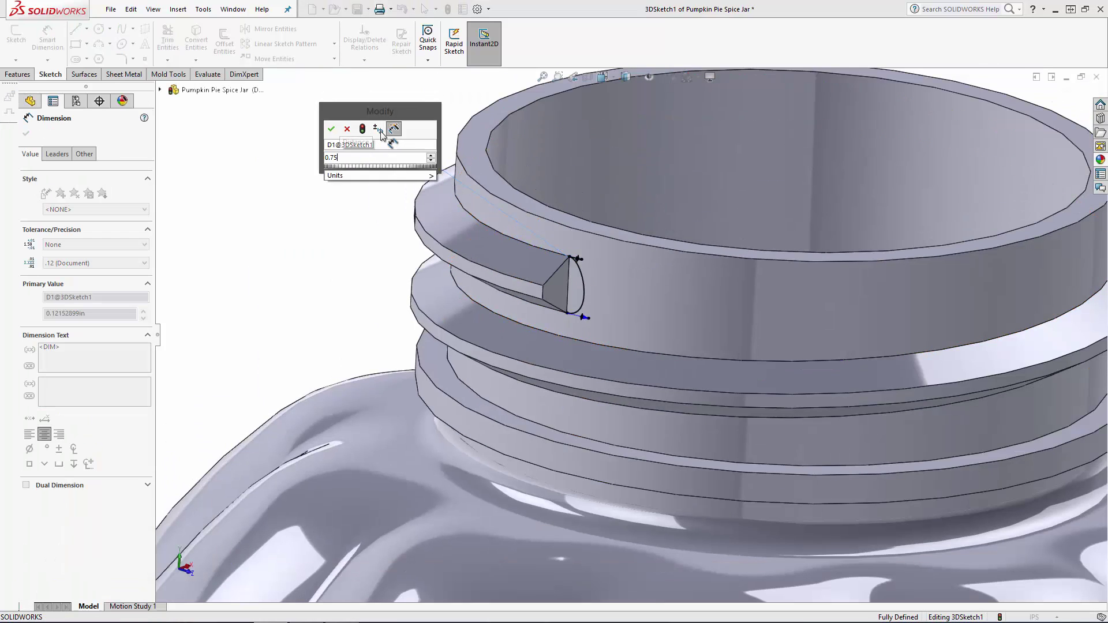
key(Return)
click(582, 317)
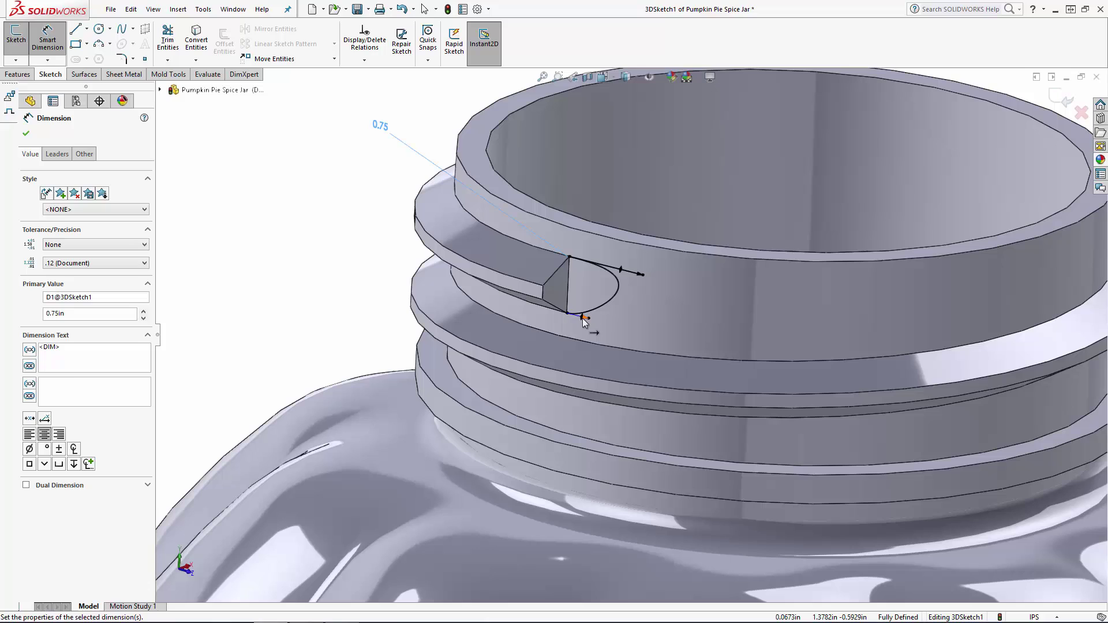
click(341, 201)
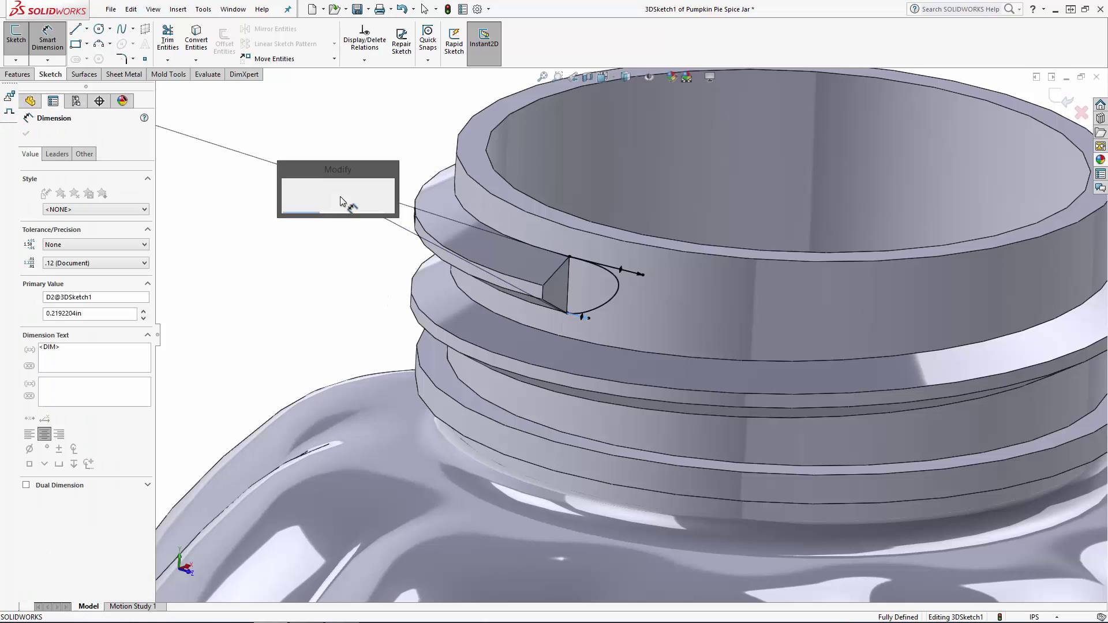
text(.75)
key(Return)
key(Escape)
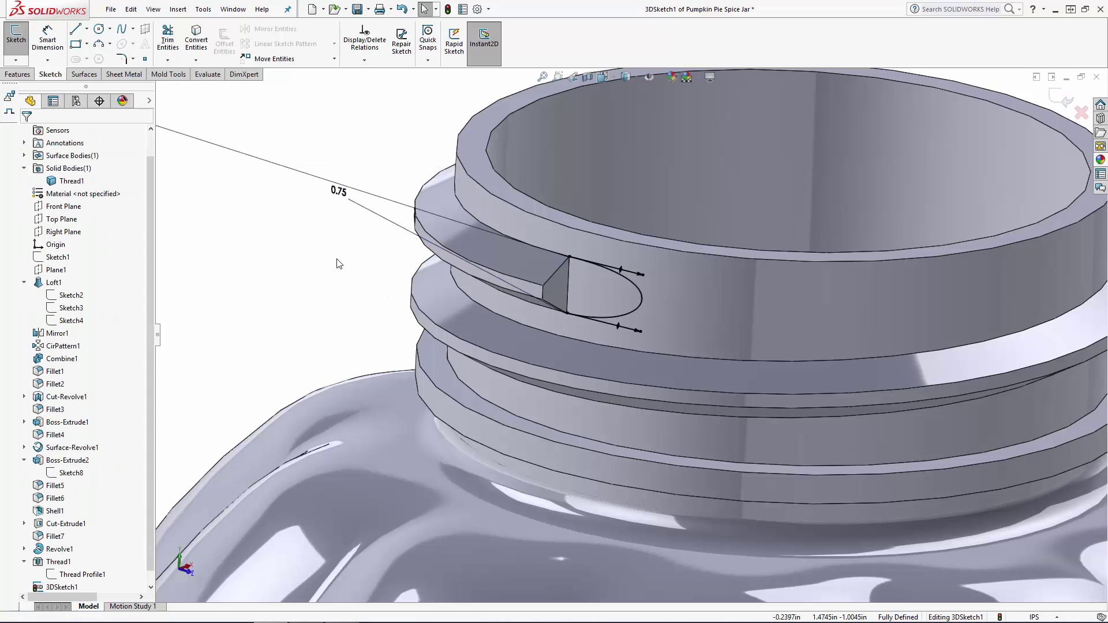
Close the spline with a line between the start face's two neck-side corners and finish the 3D sketch.
click(566, 312)
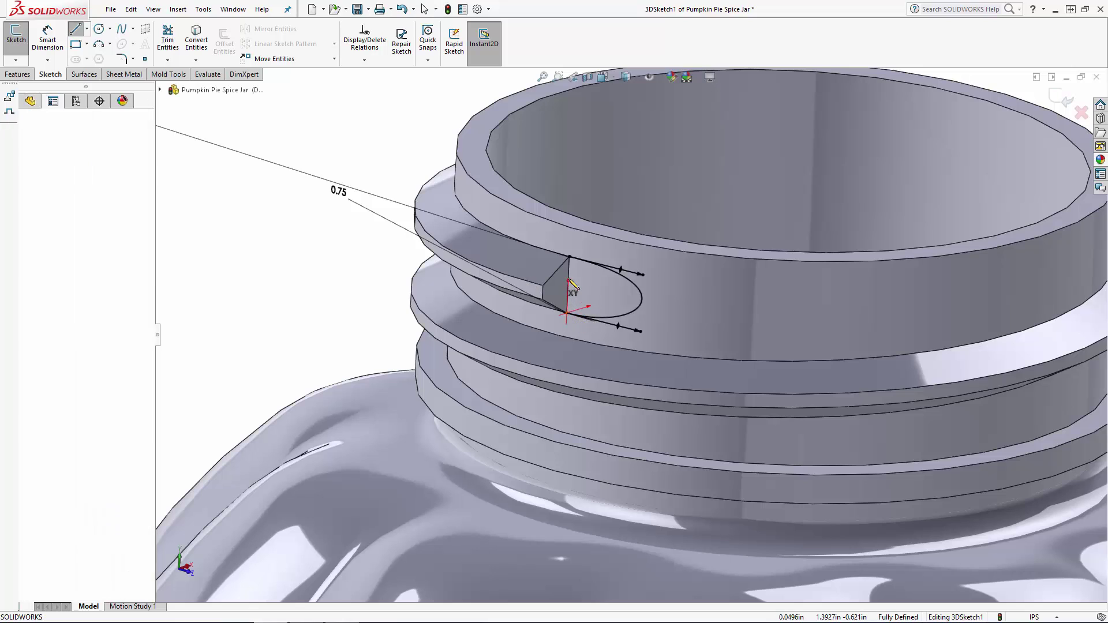
click(568, 257)
key(Escape)
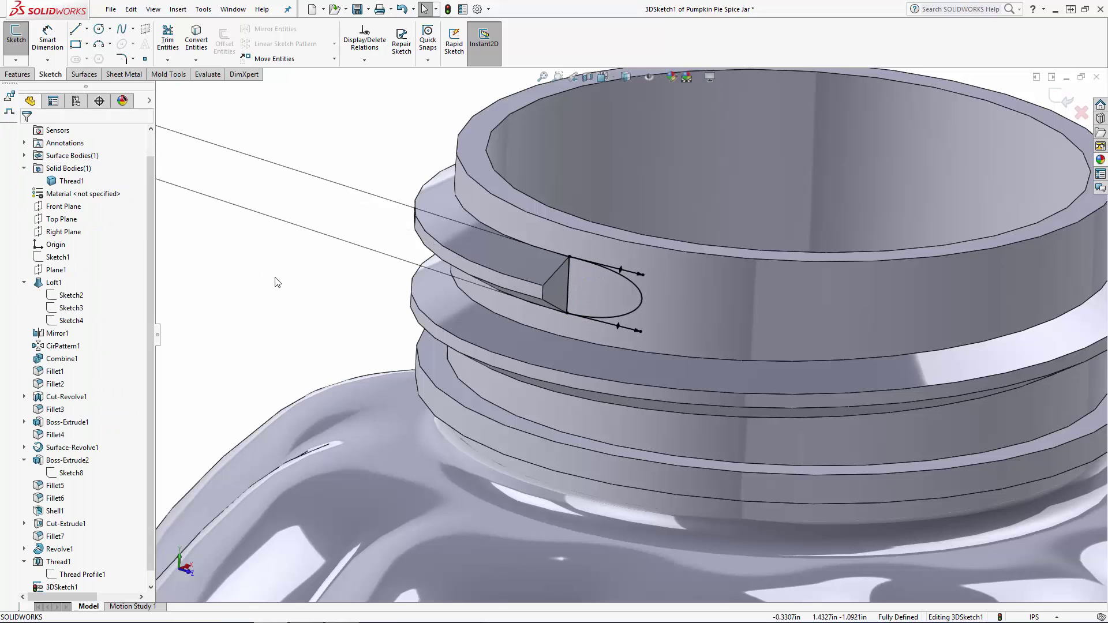
click(1069, 109)
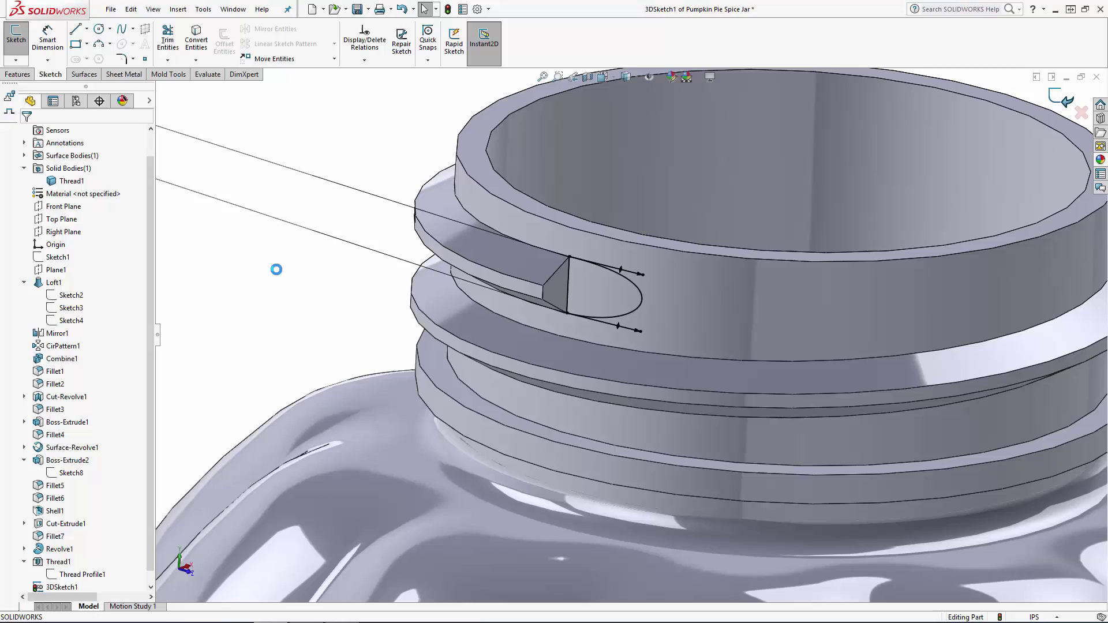
Sketch on the thread's blunt start face, convert the face's outline into sketch entities, and finish the sketch.
mouse_move(343, 198)
middle_down()
mouse_move(345, 323)
mouse_move(339, 240)
mouse_move(354, 188)
mouse_move(342, 195)
middle_up()
click(343, 195)
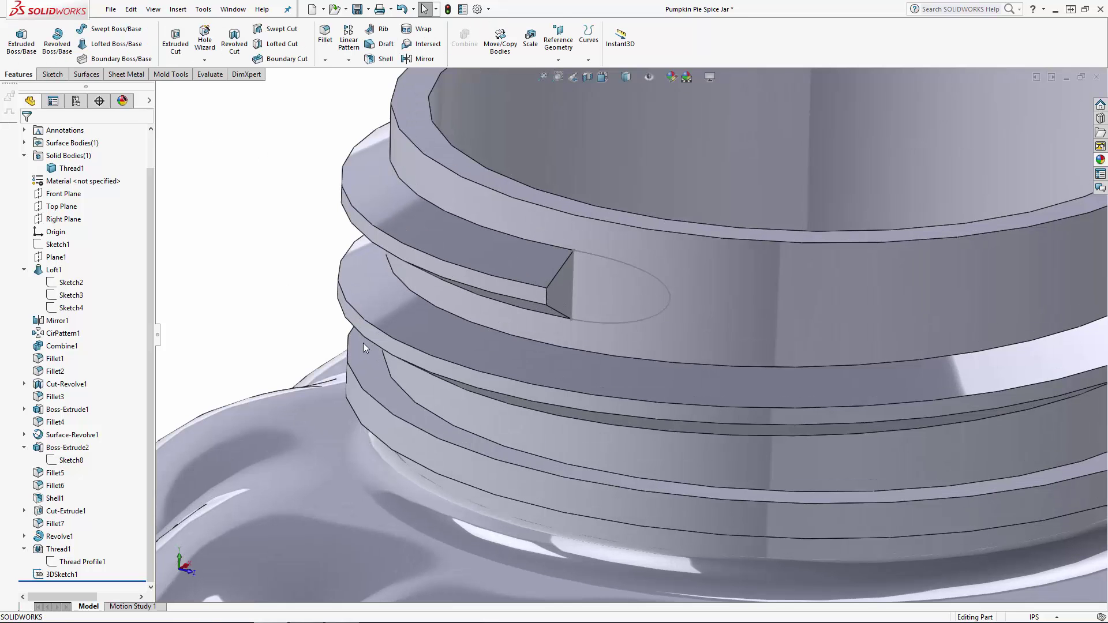
click(564, 296)
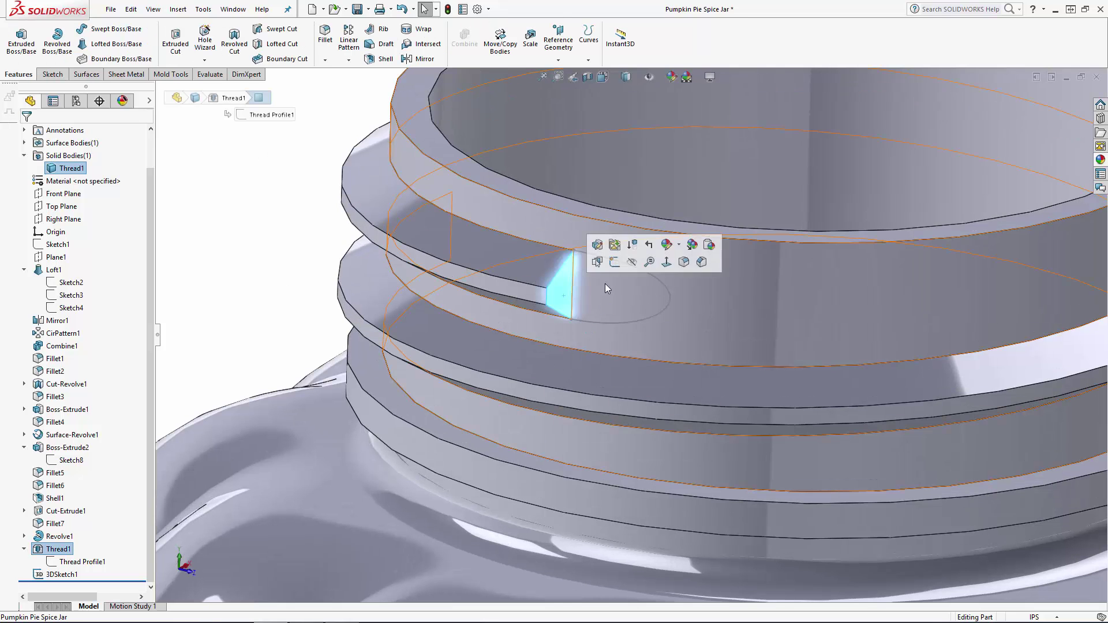
click(603, 268)
click(269, 225)
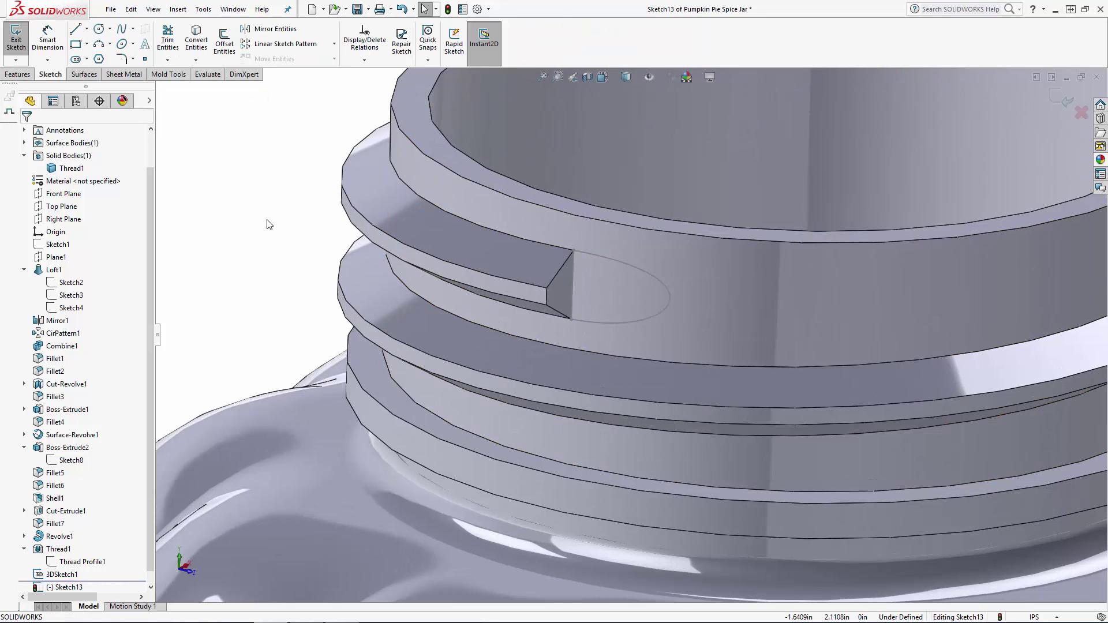
click(199, 42)
click(554, 286)
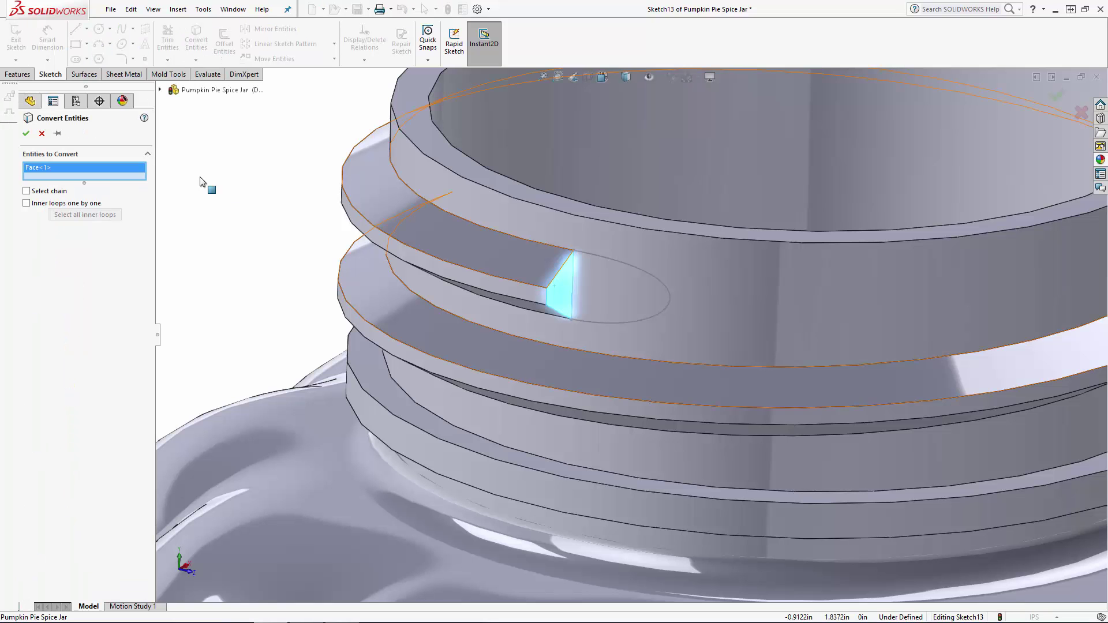
click(26, 133)
mouse_move(305, 264)
middle_down()
mouse_move(306, 209)
mouse_move(265, 242)
mouse_move(254, 272)
middle_up()
click(1063, 100)
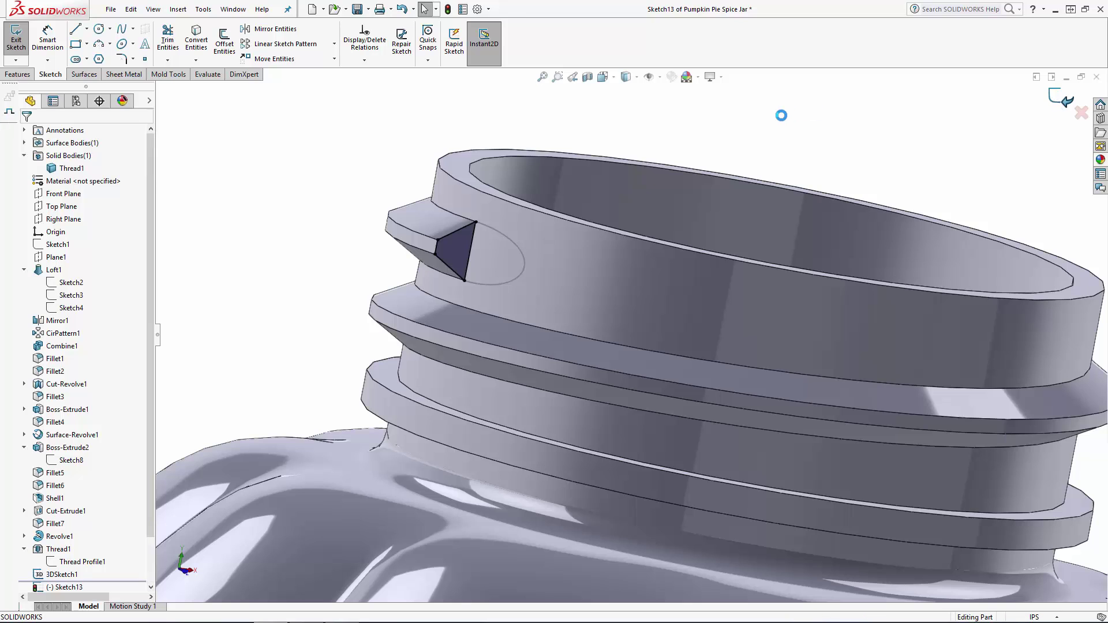
Create a boundary boss from the start-face sketch to the closed 3D sketch, with Tangency To Face on the start-face sketch switched to the next face.
scroll(517, 259, up, 5)
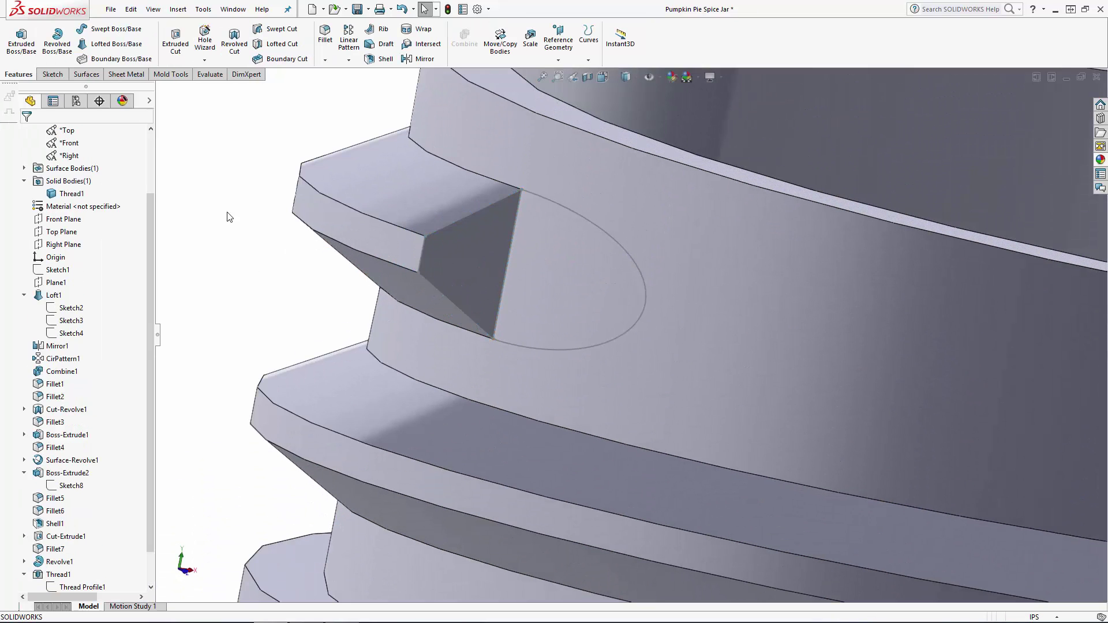
click(118, 60)
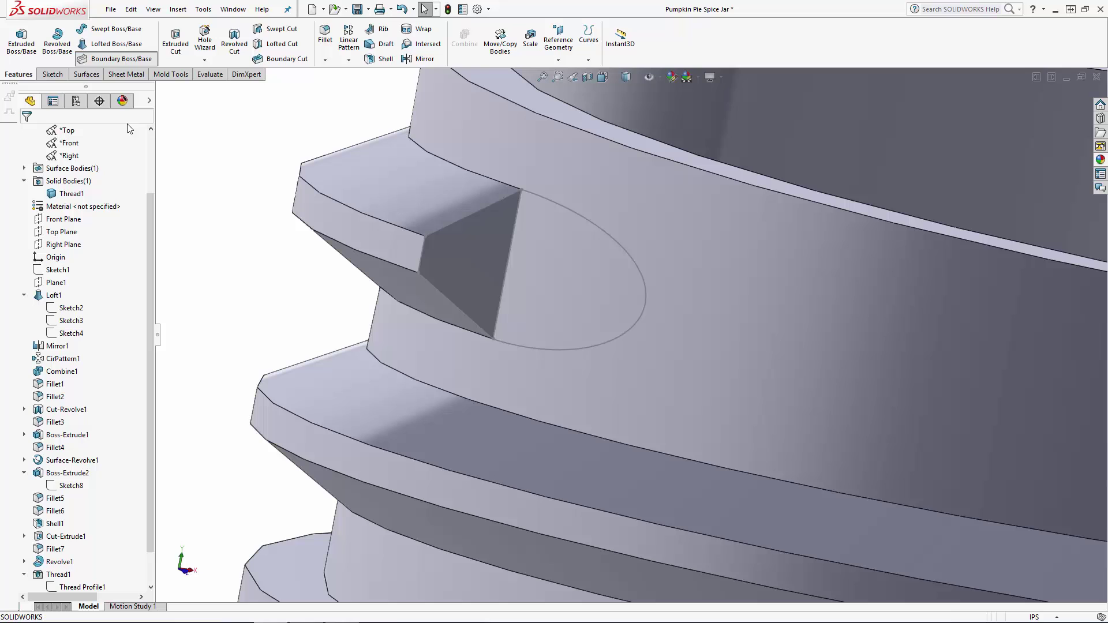
click(478, 326)
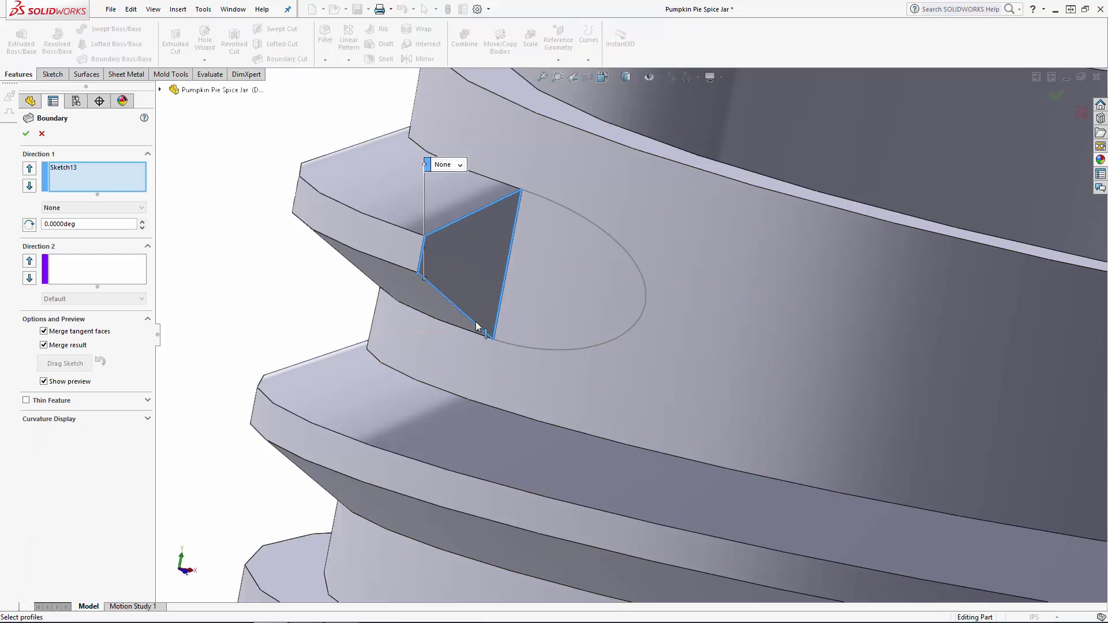
click(533, 346)
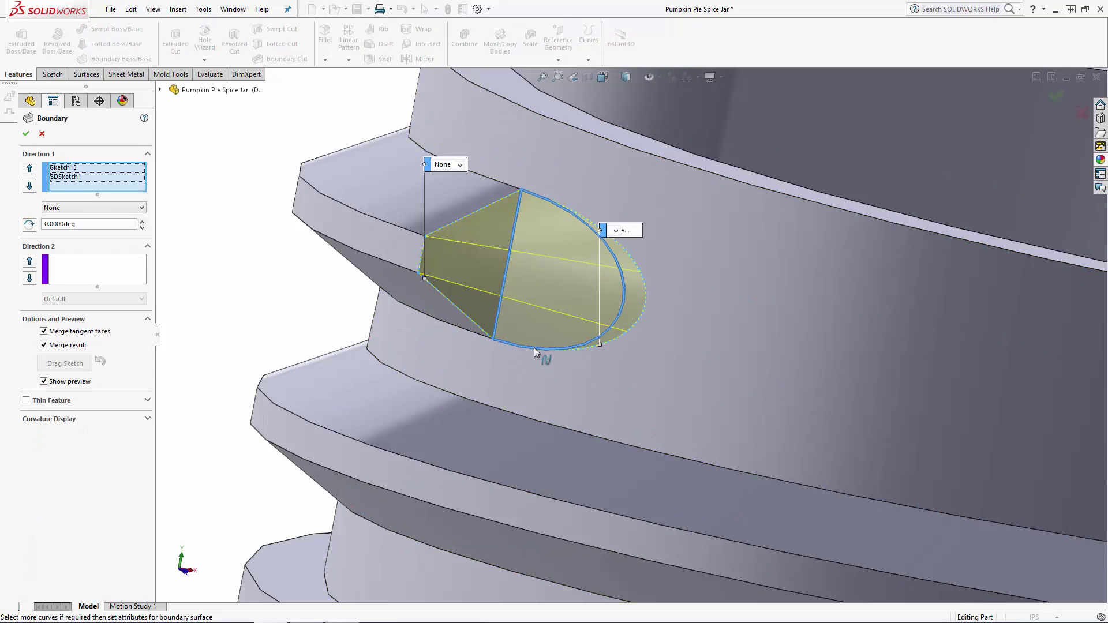
middle_drag(535, 347, 507, 295)
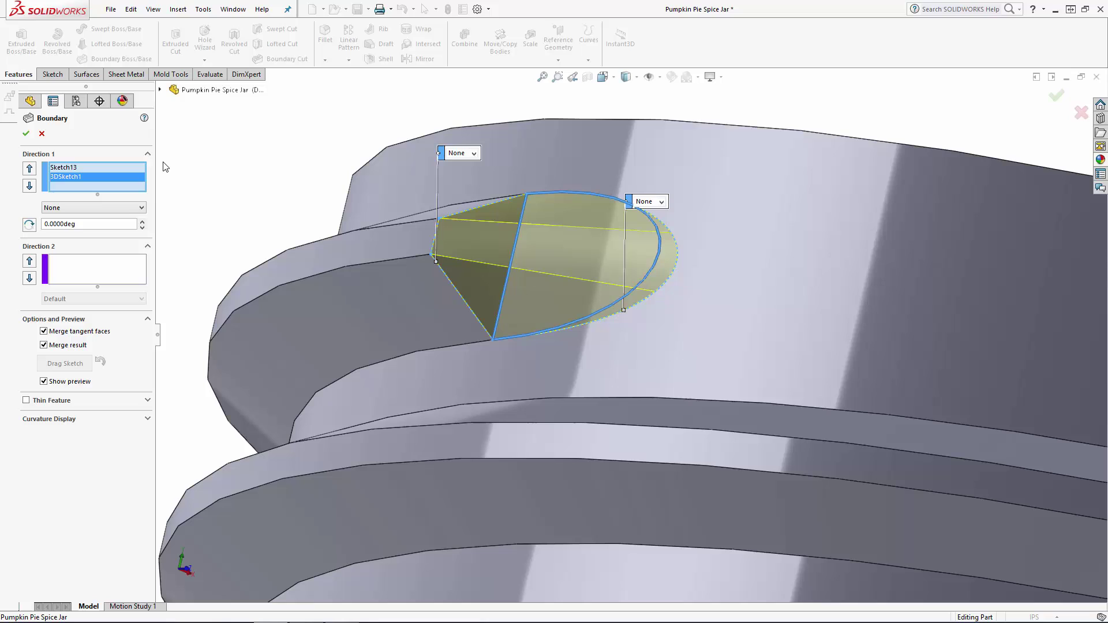
click(74, 168)
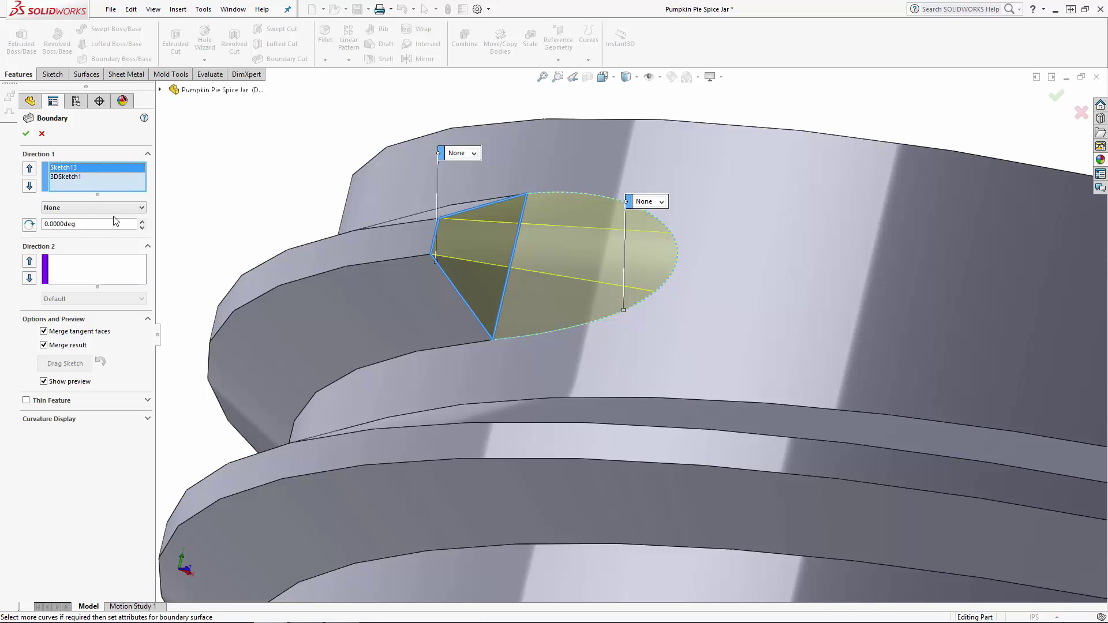
click(74, 207)
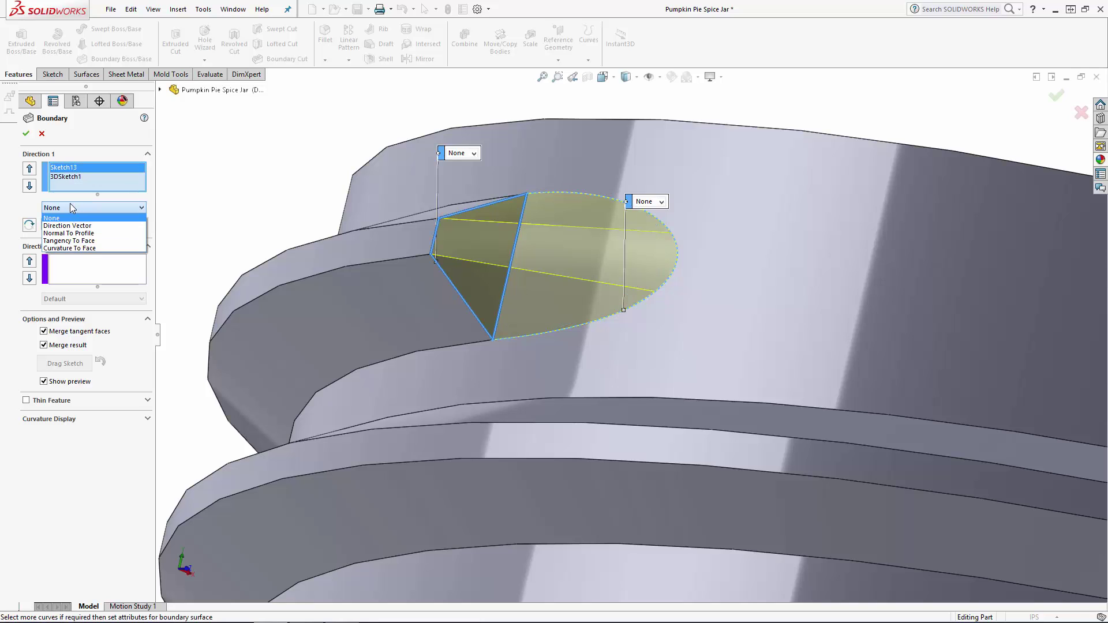
click(69, 240)
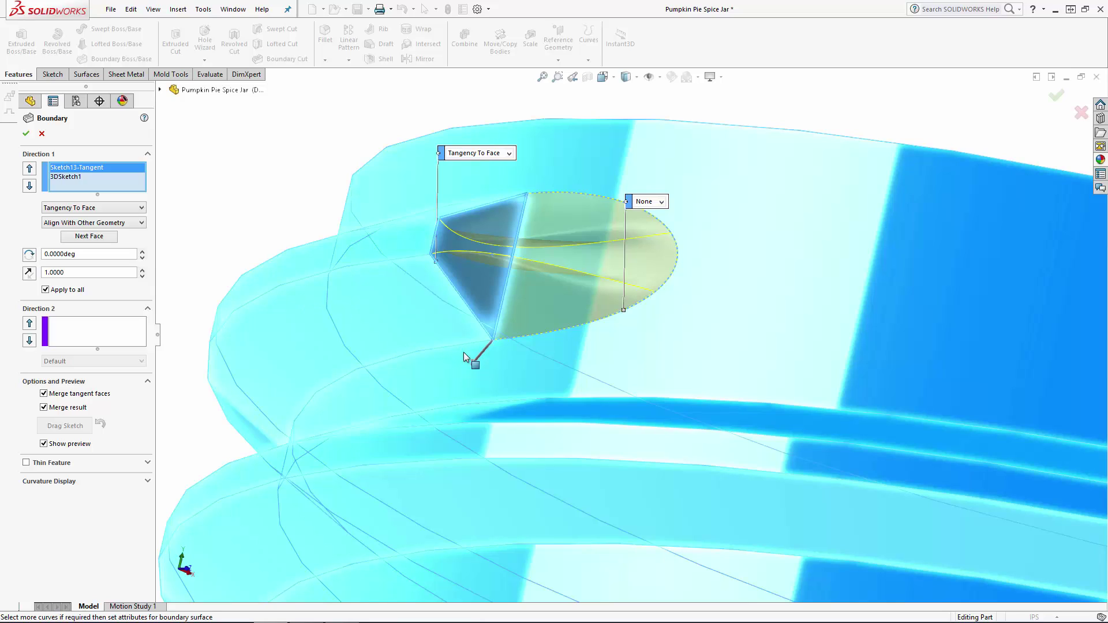
click(97, 238)
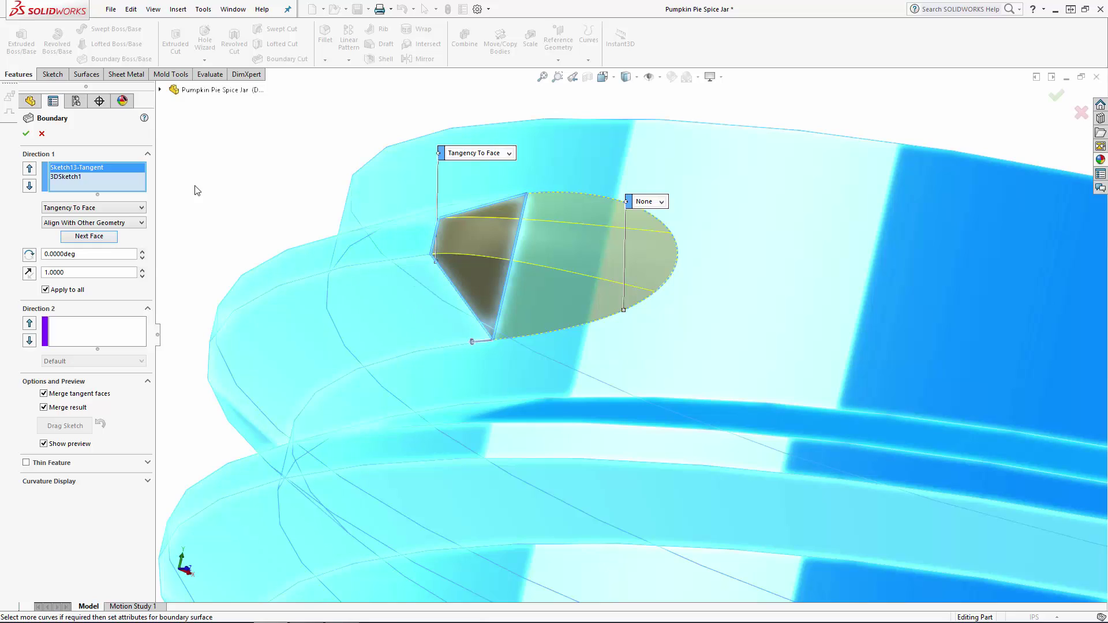
click(26, 135)
Repeat the sketches and boundary boss at the thread's opposite blunt end to taper it into the neck.
middle_drag(244, 173, 695, 353)
click(694, 354)
scroll(567, 404, up, 2)
scroll(534, 386, down, 7)
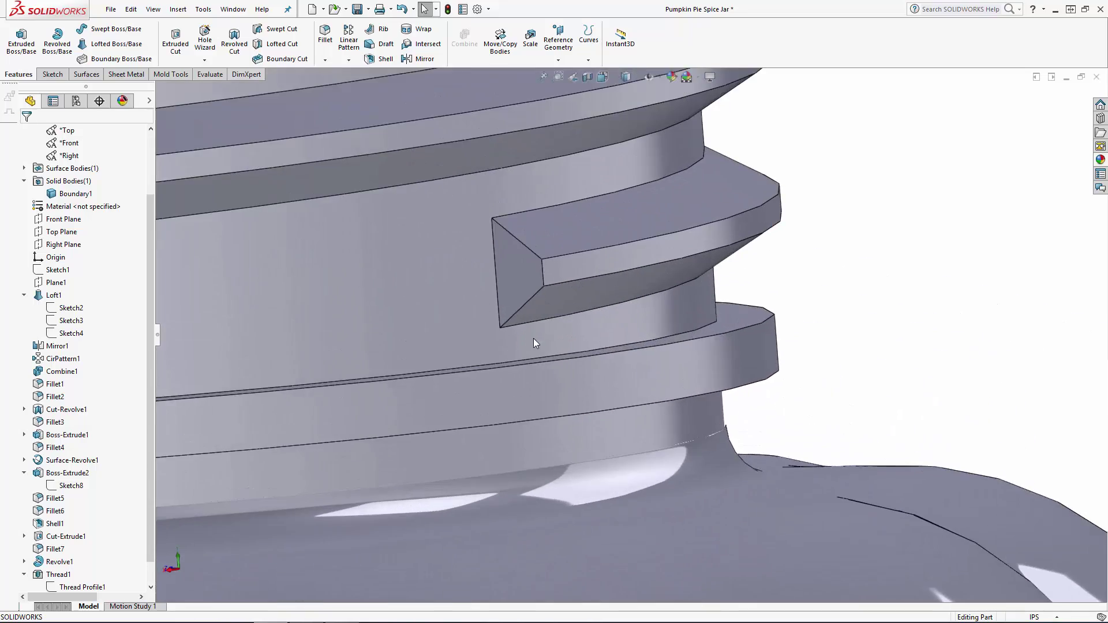
scroll(528, 277, up, 2)
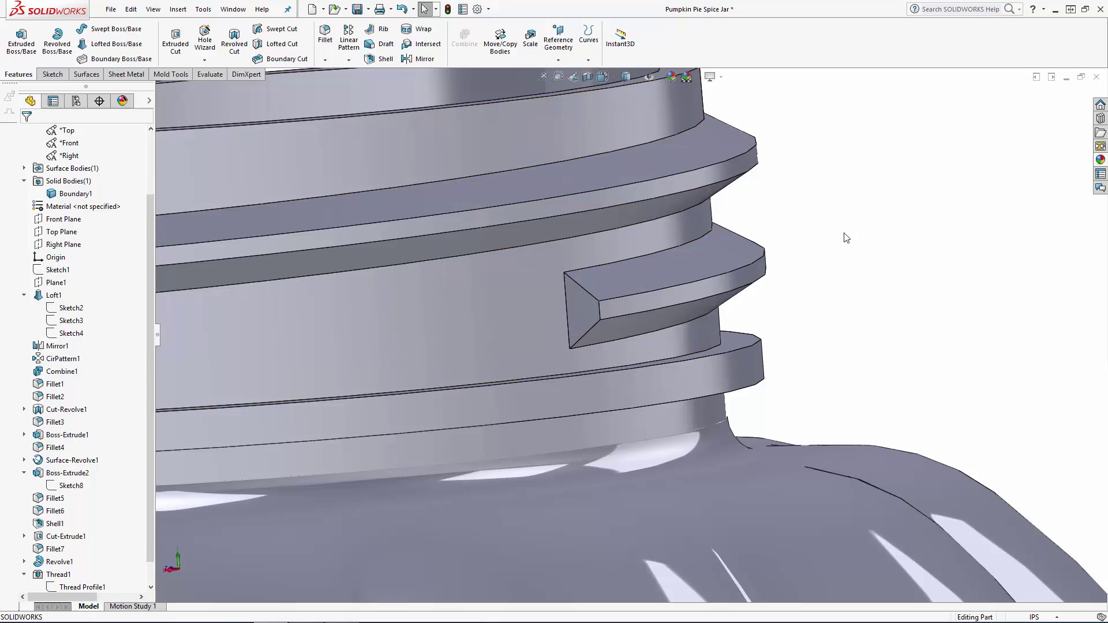
click(52, 73)
click(15, 60)
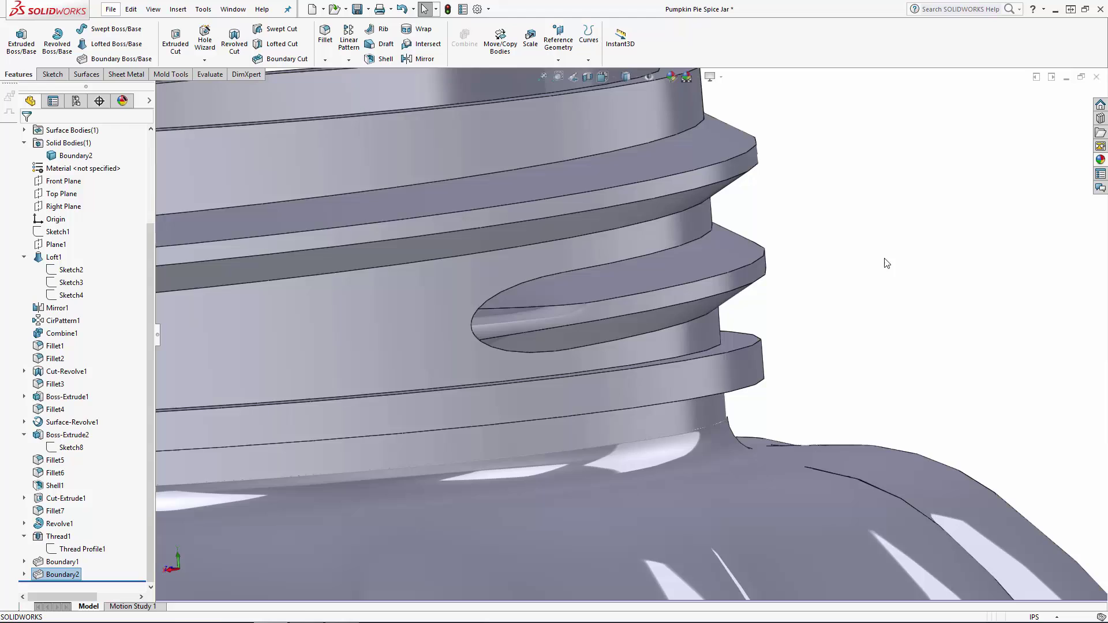
Set up a symmetric fillet of 0.015 in radius on the thread's base edge at the neck and its narrow outer face.
scroll(883, 263, up, 7)
middle_drag(860, 325, 745, 330)
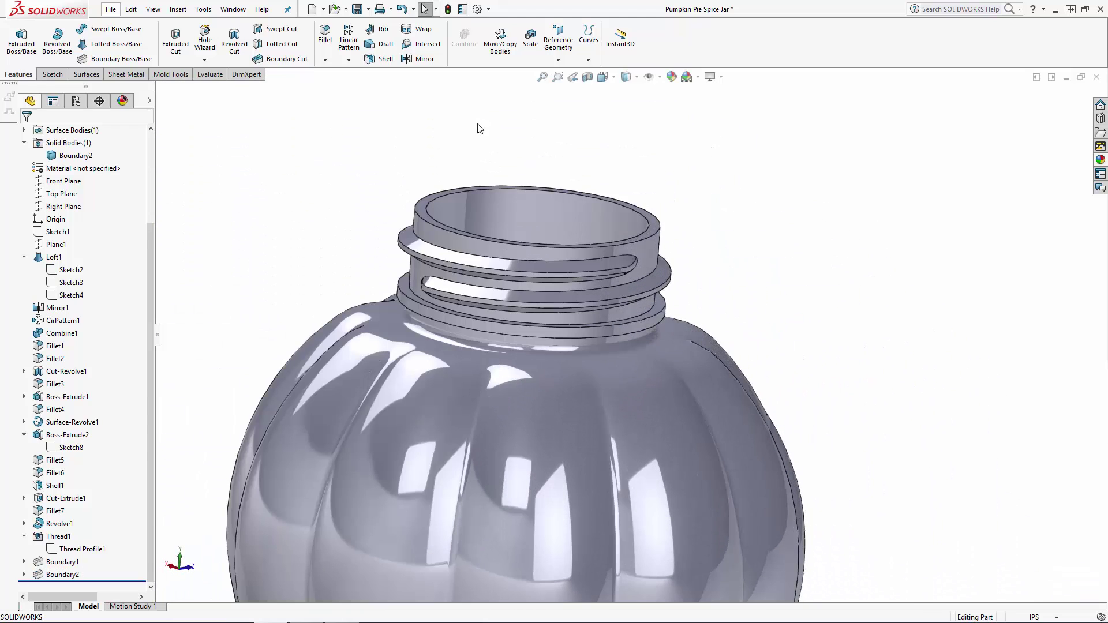
click(325, 33)
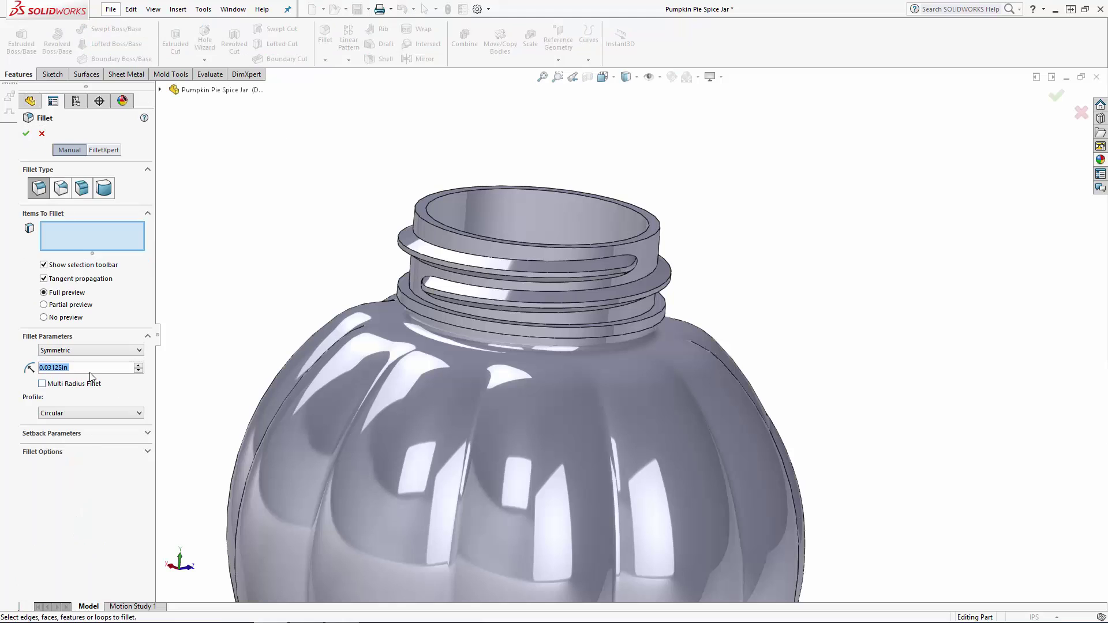
text(0.015)
key(Return)
scroll(372, 301, up, 2)
scroll(605, 278, down, 6)
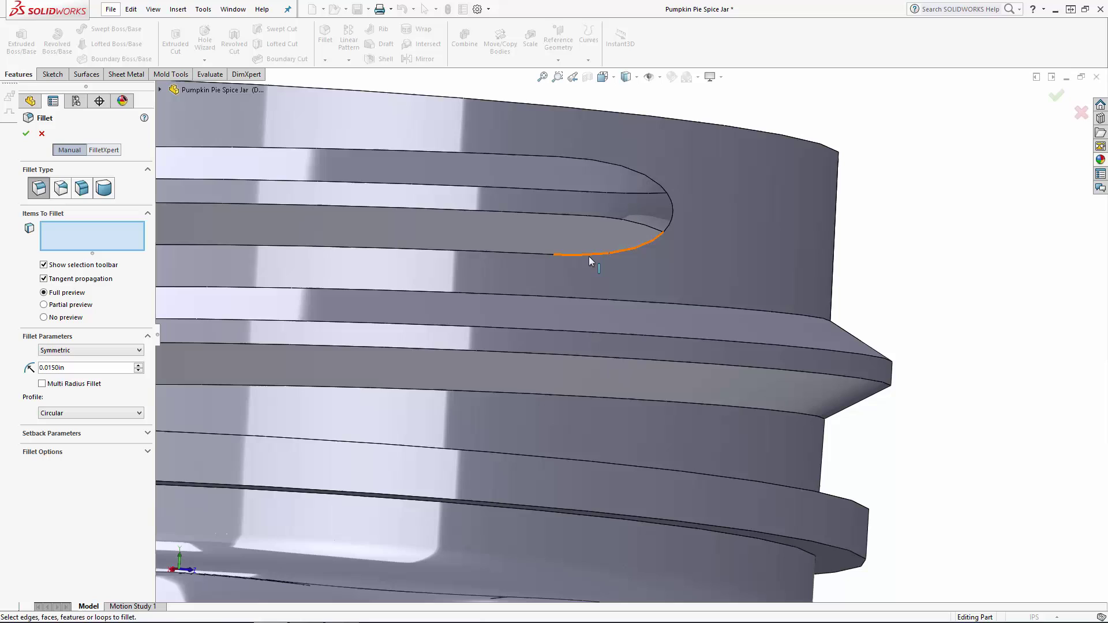
click(589, 257)
click(553, 208)
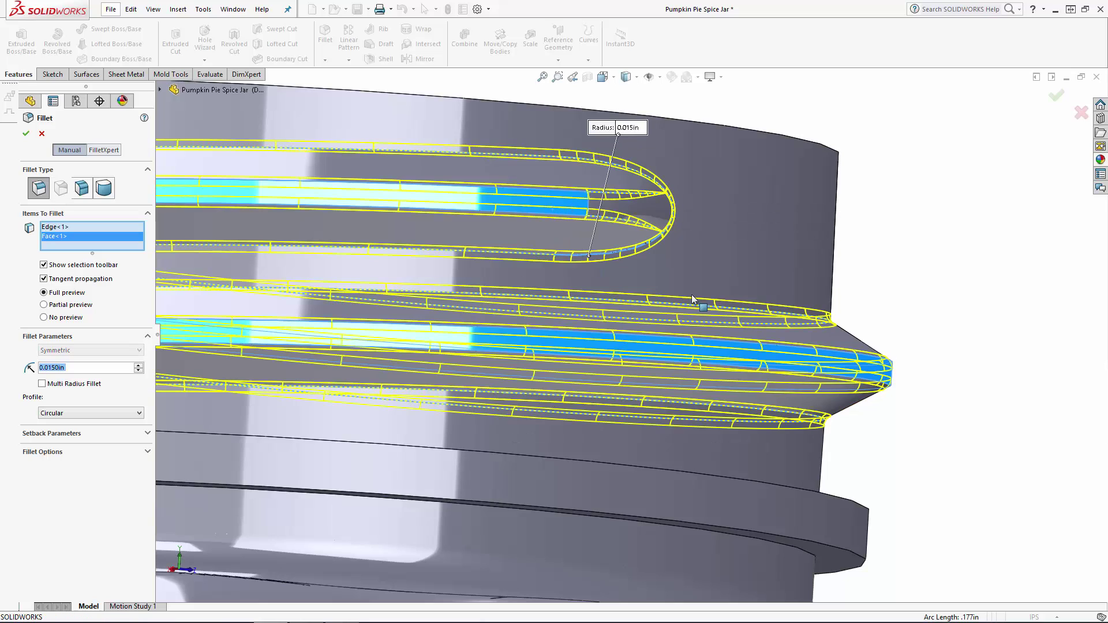
Add the upper and lower faces of the ring below the thread to the fillet and apply it.
scroll(902, 521, up, 3)
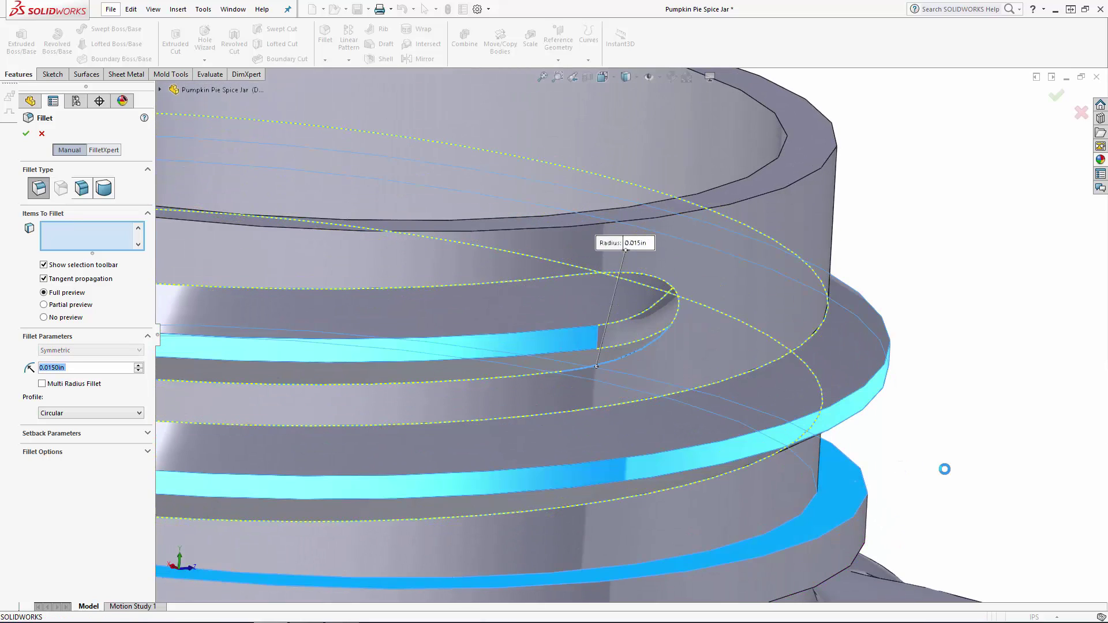
middle_drag(944, 500, 939, 378)
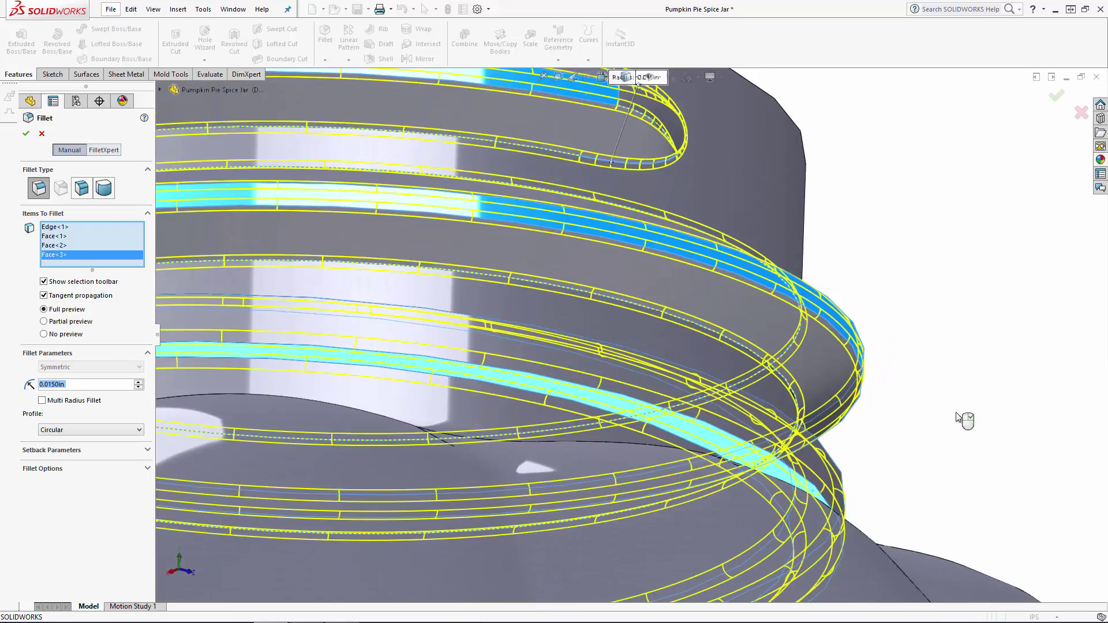
scroll(965, 420, up, 6)
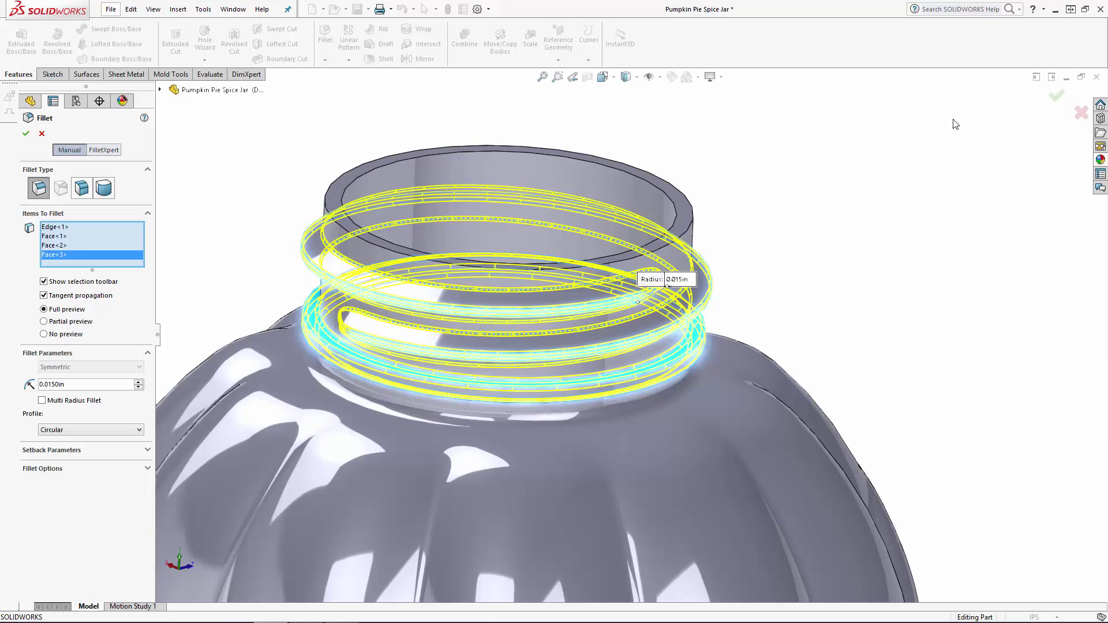
scroll(802, 230, up, 10)
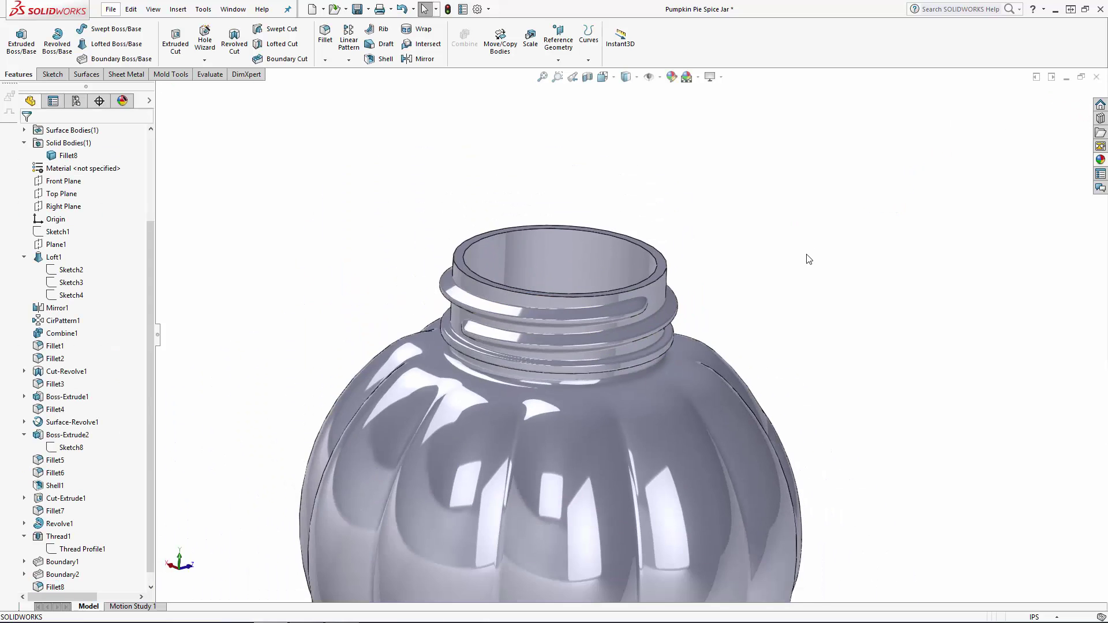
middle_drag(781, 327, 730, 454)
scroll(703, 376, down, 3)
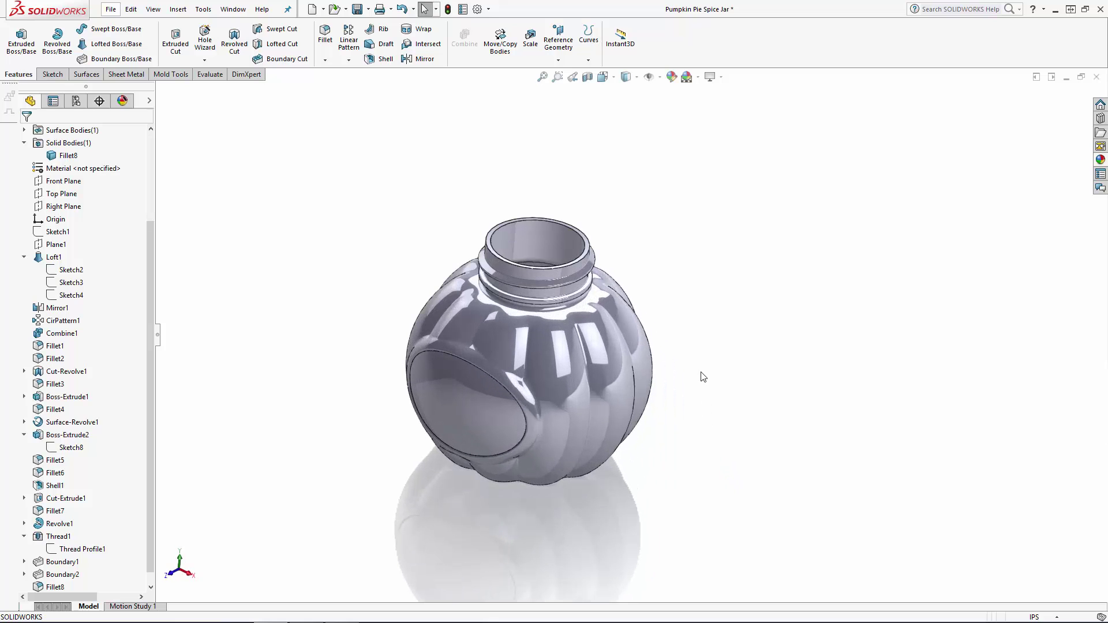